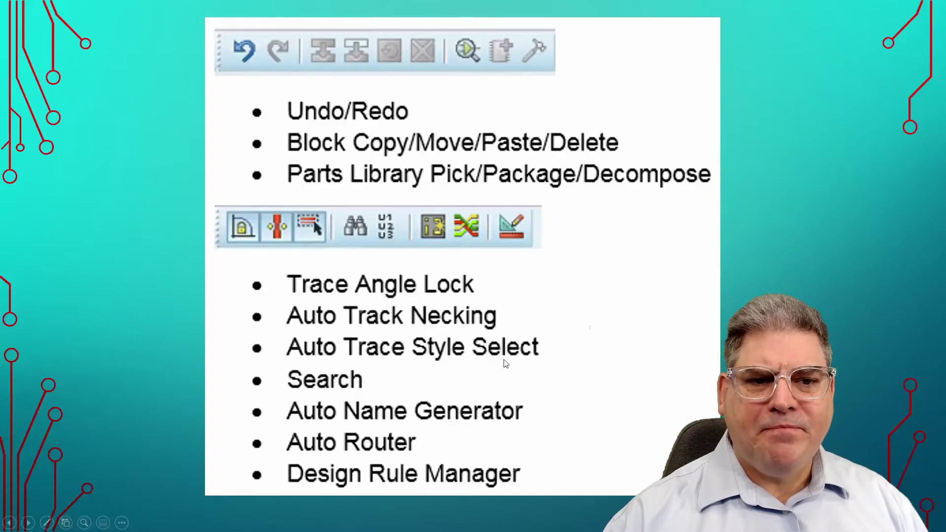
click(564, 331)
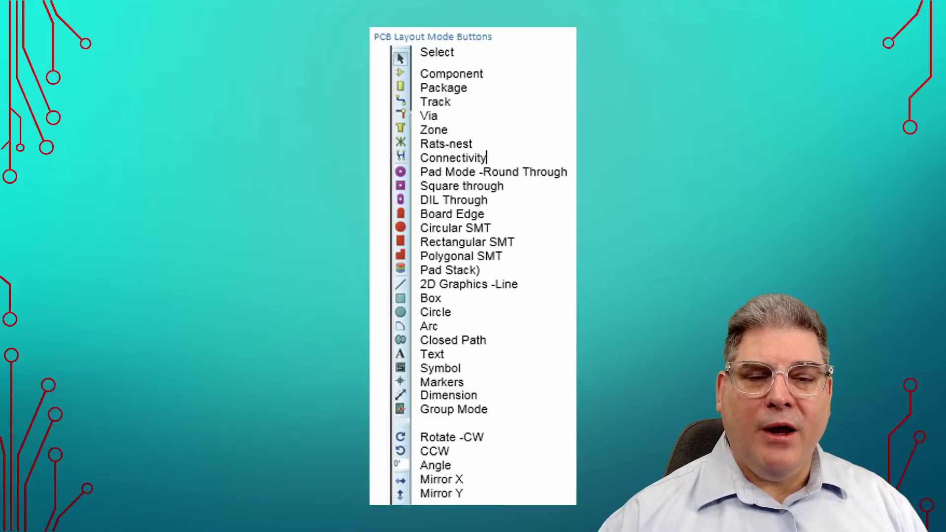
key(Right)
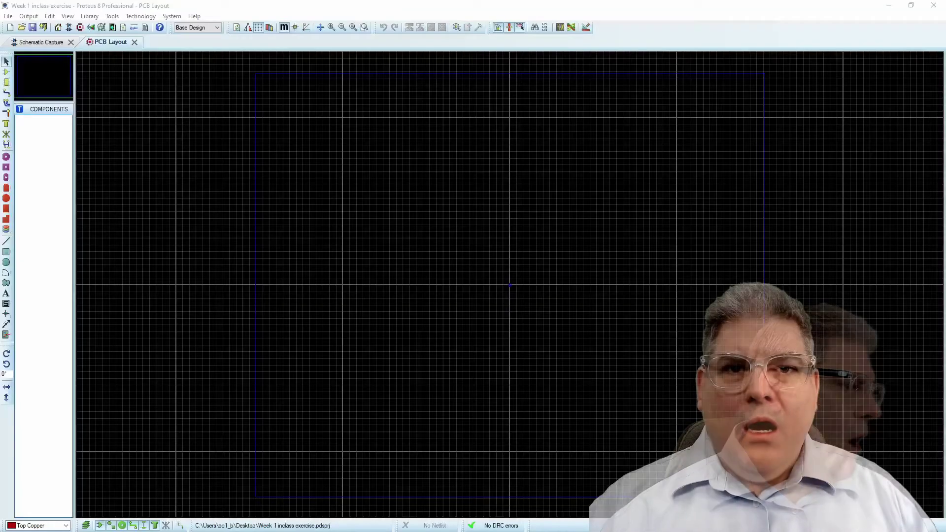
Step: Switch from the PCB layout to the schematic capture sheet
click(52, 44)
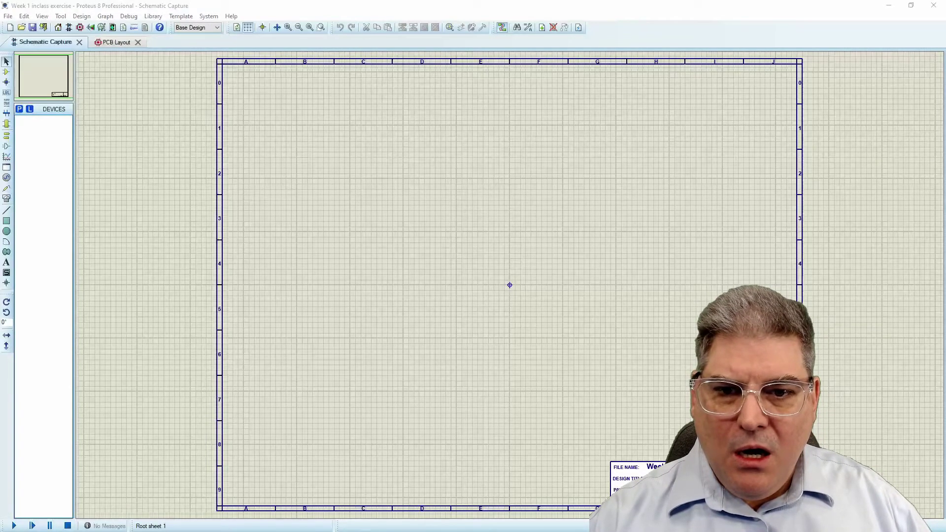
click(20, 110)
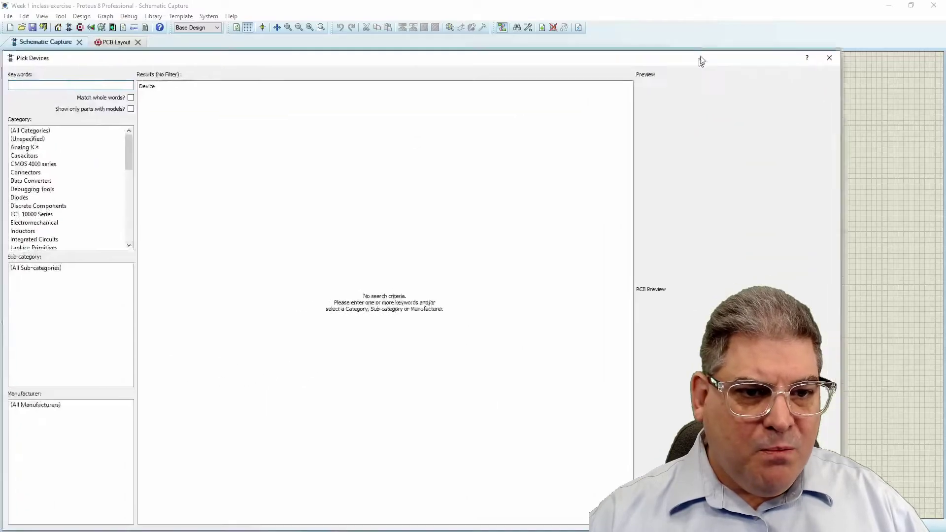
key(Escape)
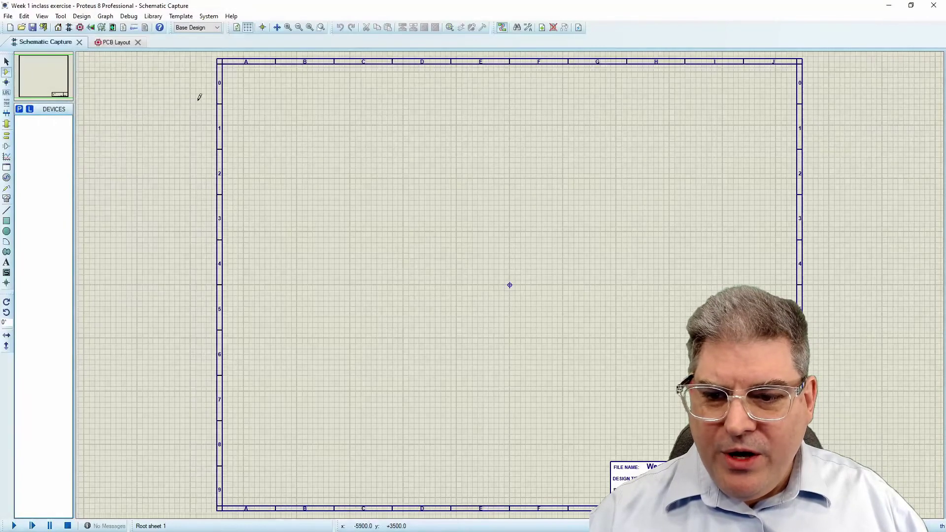
Step: Find the 1N4148W switching diode from the DIODESINC library in the Diodes category and add it to the device list
click(20, 109)
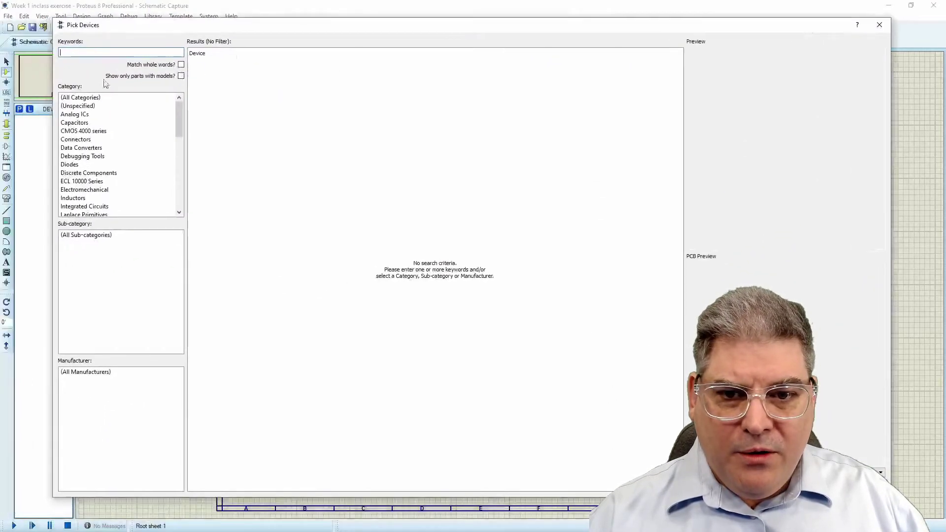
click(73, 166)
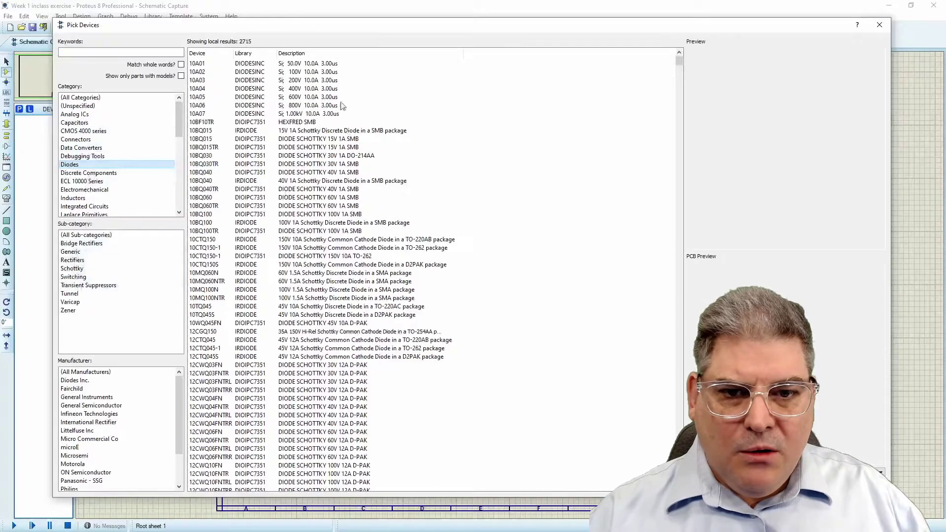
scroll(219, 93, down, 20)
scroll(217, 154, down, 7)
scroll(201, 143, down, 1)
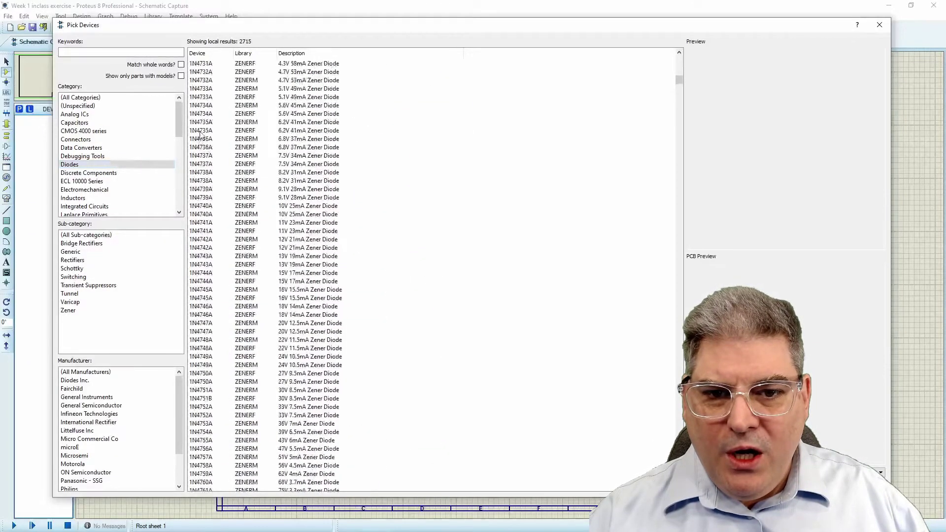
scroll(201, 133, up, 3)
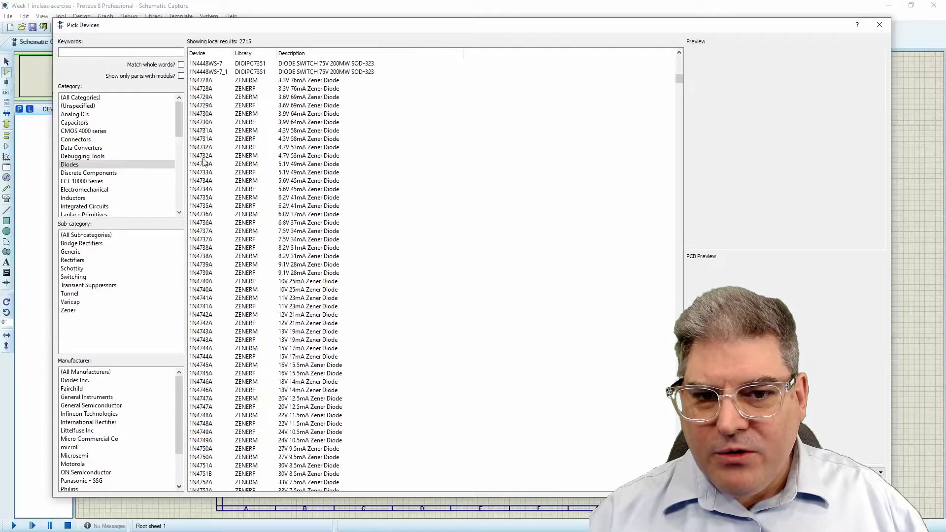
scroll(207, 140, up, 3)
scroll(202, 85, up, 1)
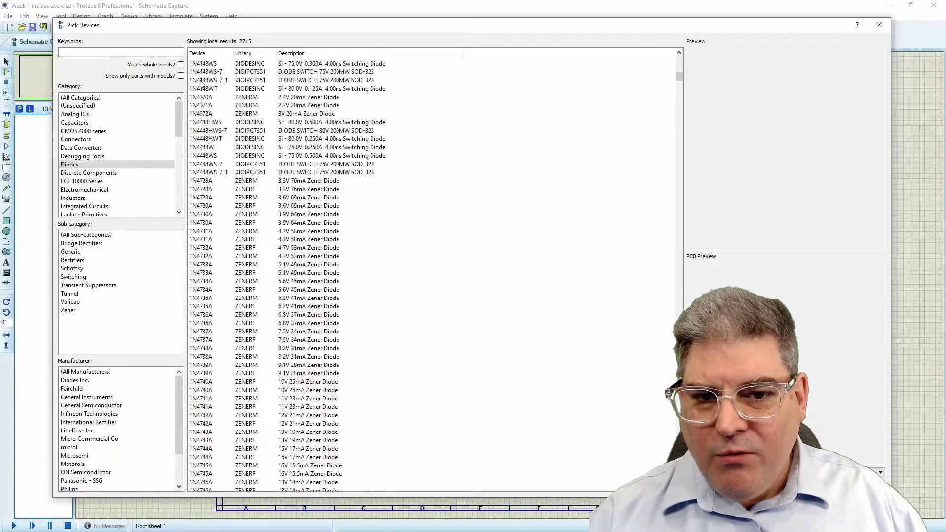
scroll(220, 78, up, 1)
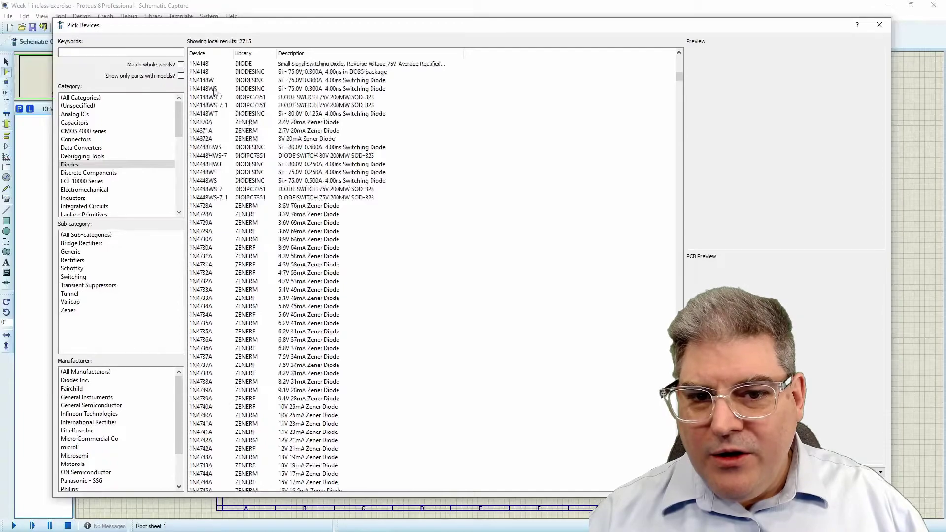
click(213, 81)
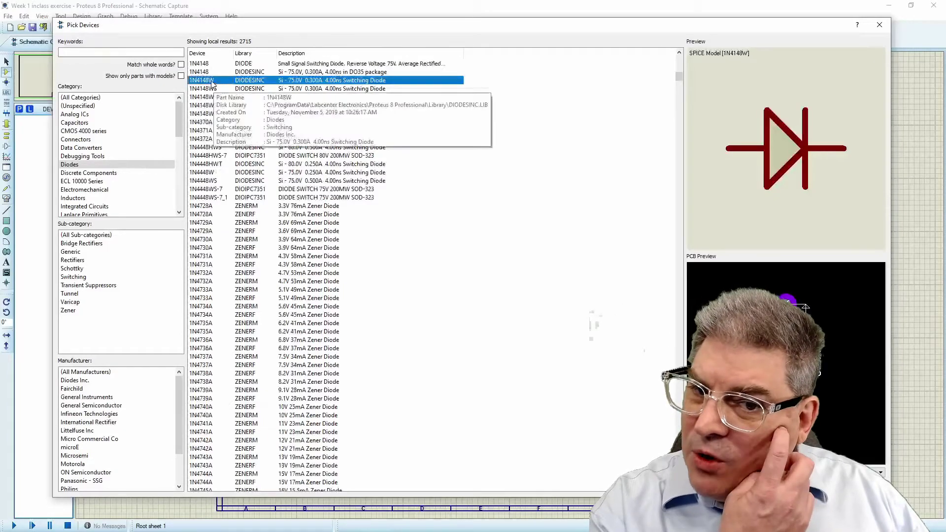
double_click(213, 80)
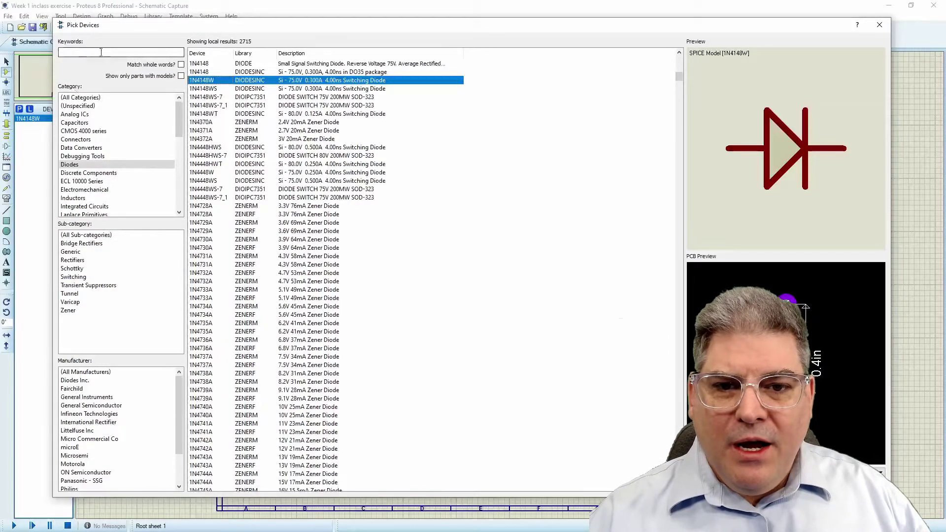
Step: Search the parts library for 78l33 and add the 78L33 voltage regulator to the device list
click(118, 54)
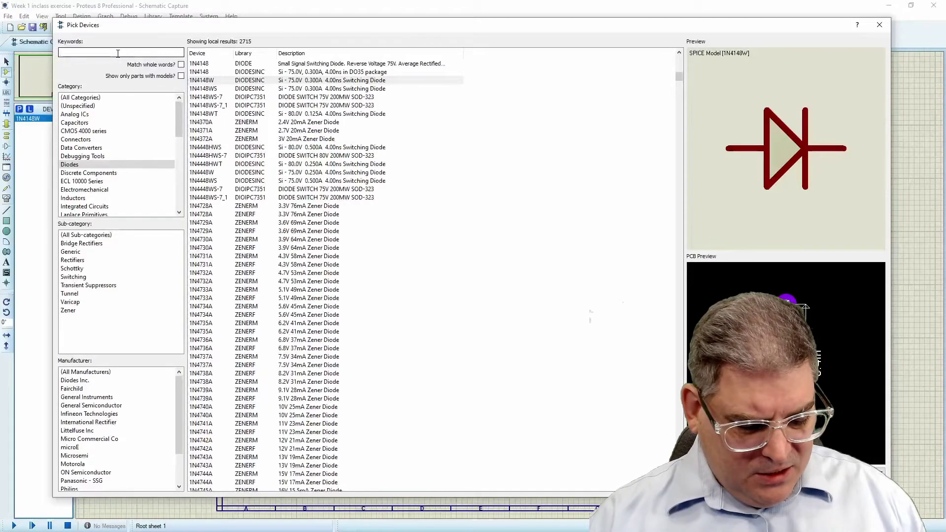
text(78l33)
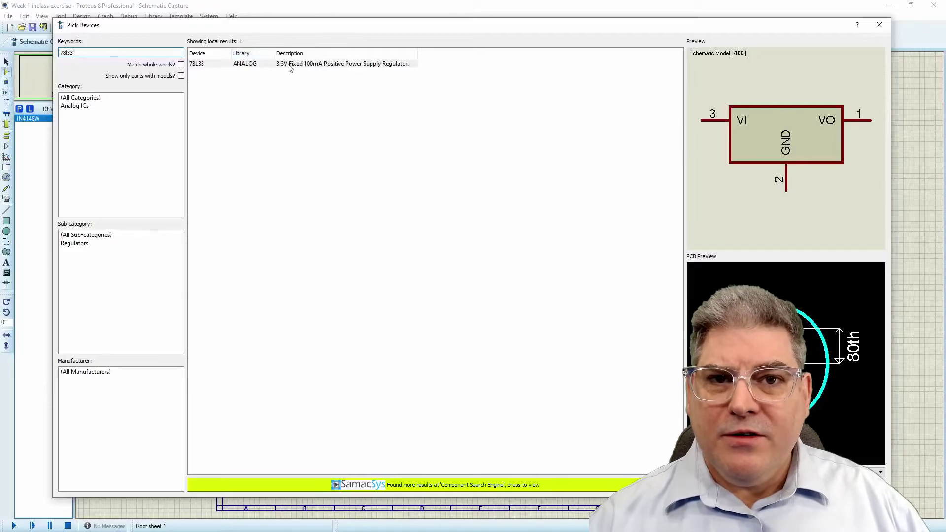
mouse_move(289, 69)
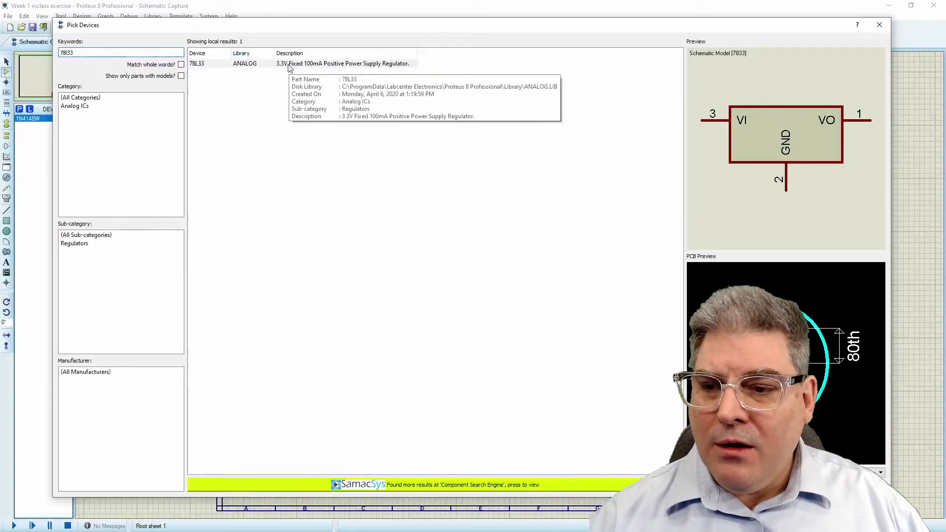
double_click(290, 64)
mouse_move(289, 68)
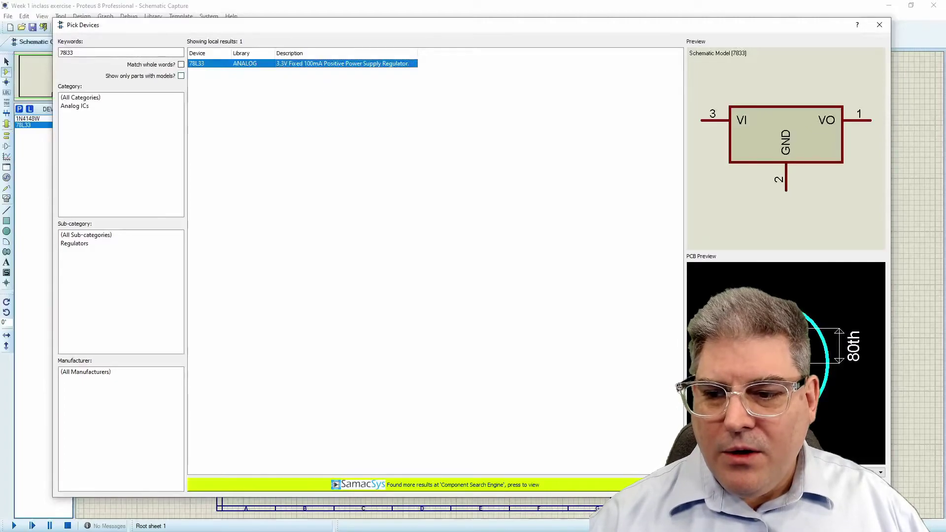
Step: Search the parts library for "led red" and add the animated LED-RED model to the device list
click(129, 52)
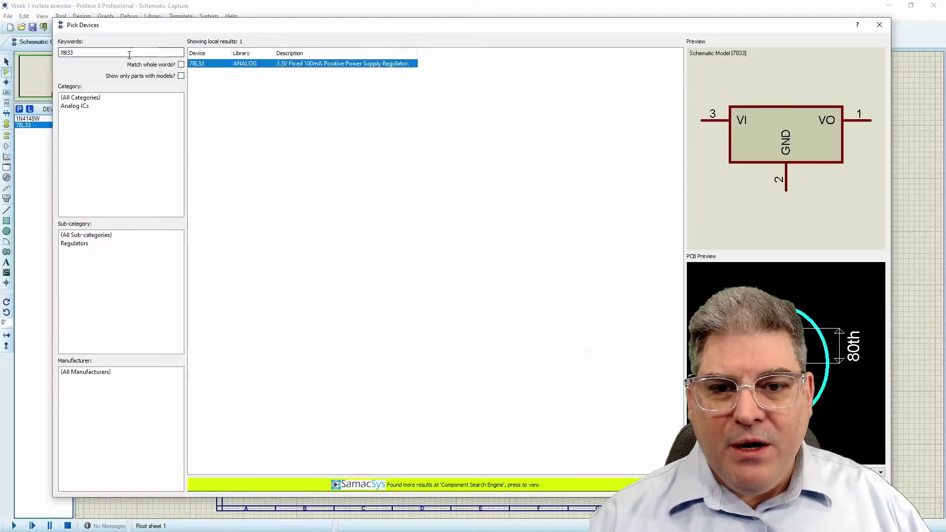
double_click(129, 52)
text(l)
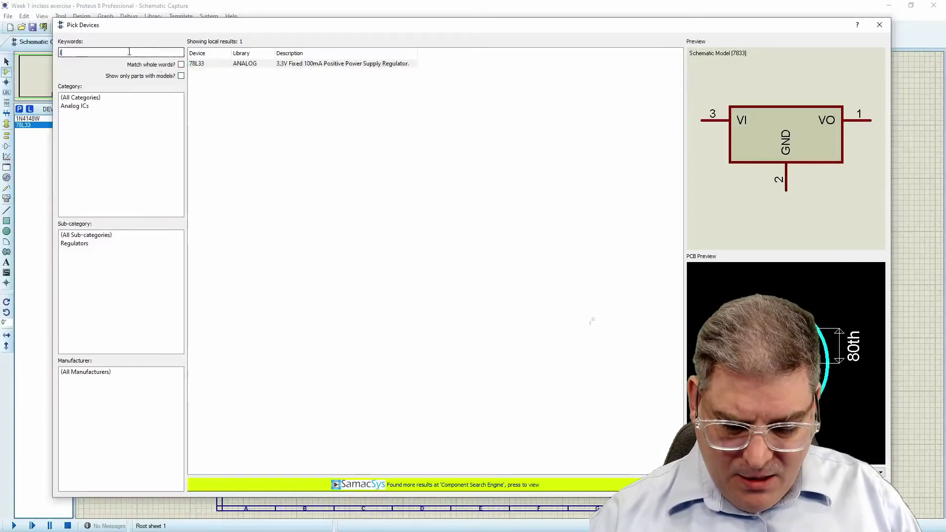
text(ed red)
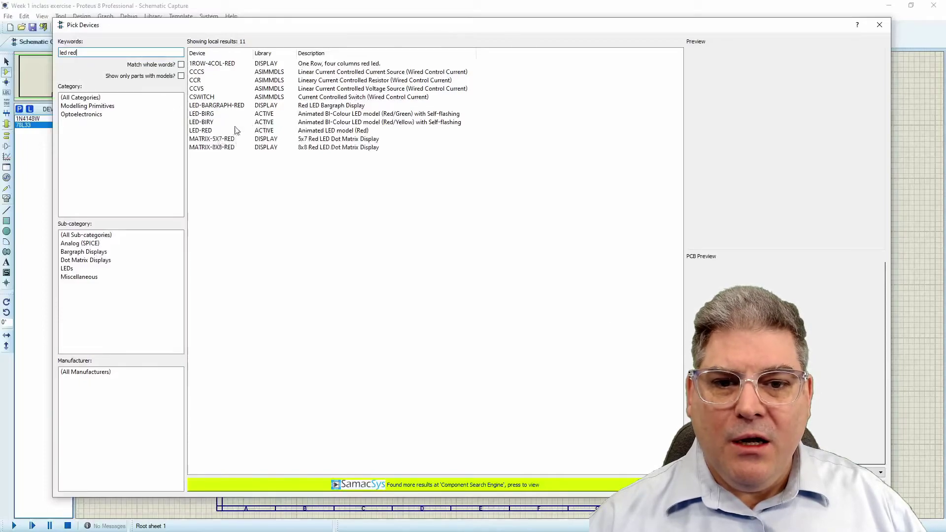
click(327, 131)
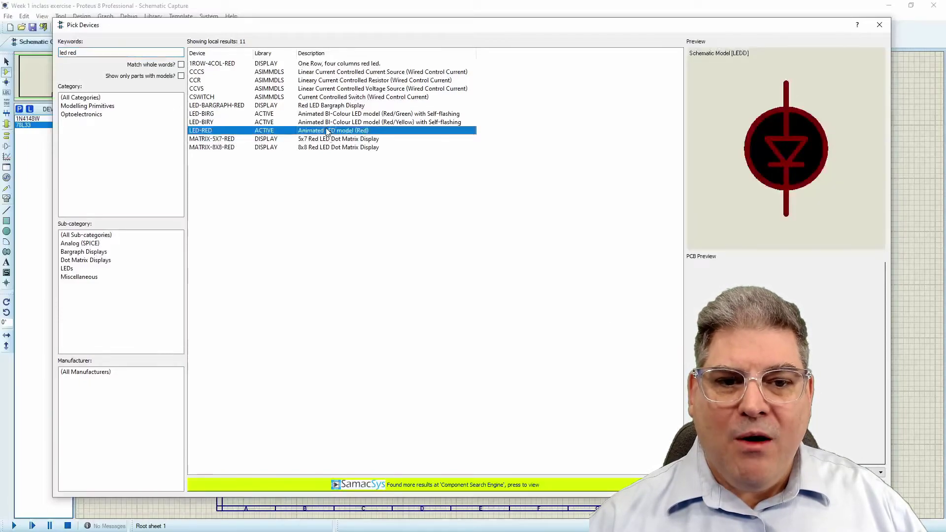
double_click(327, 131)
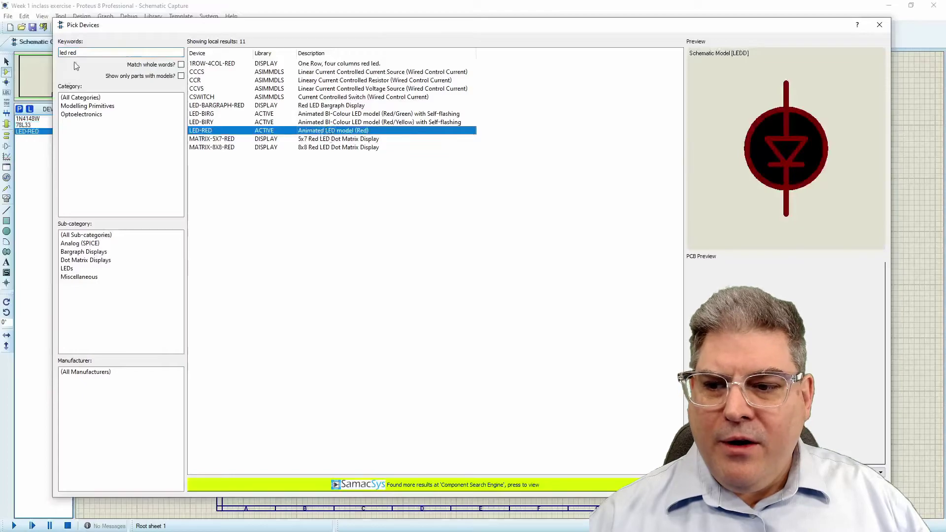
Step: Search the parts library for "res" and add the generic RES resistor from the DEVIEEE library to the device list
drag(82, 52, 35, 48)
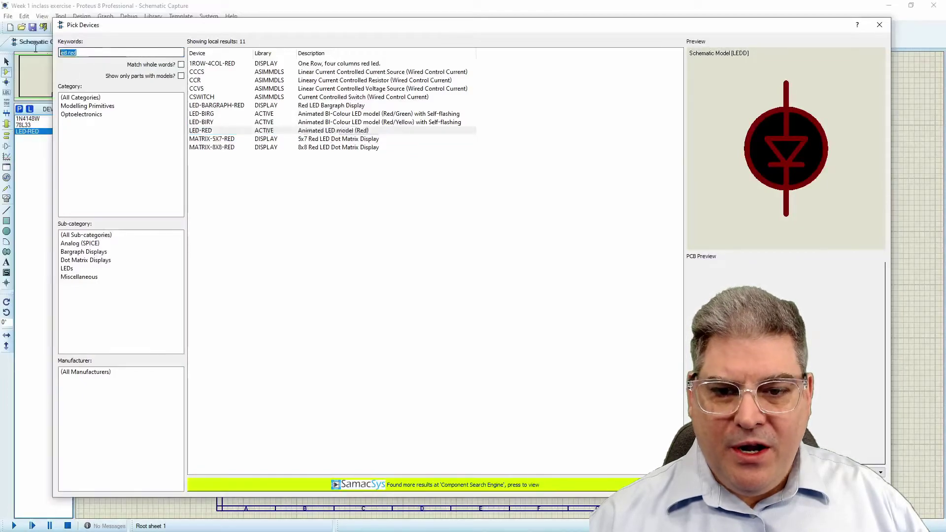
text(re)
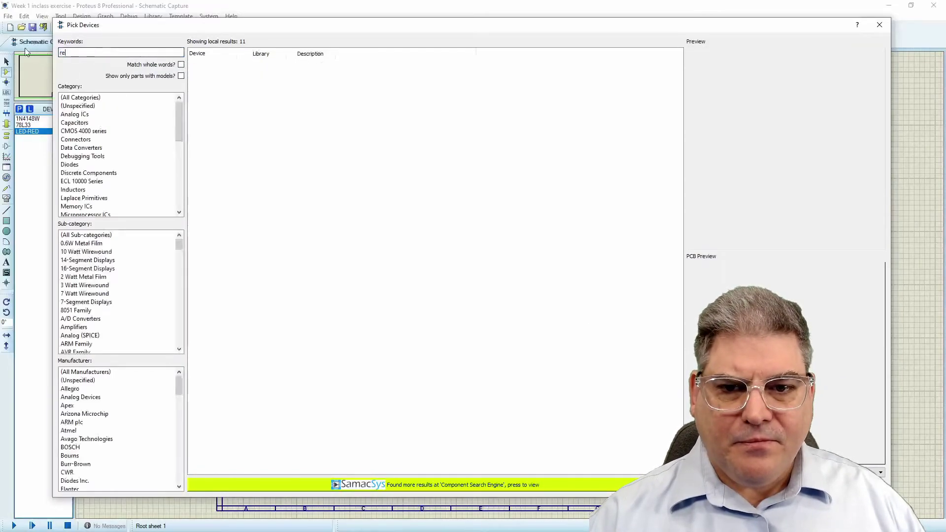
text(s)
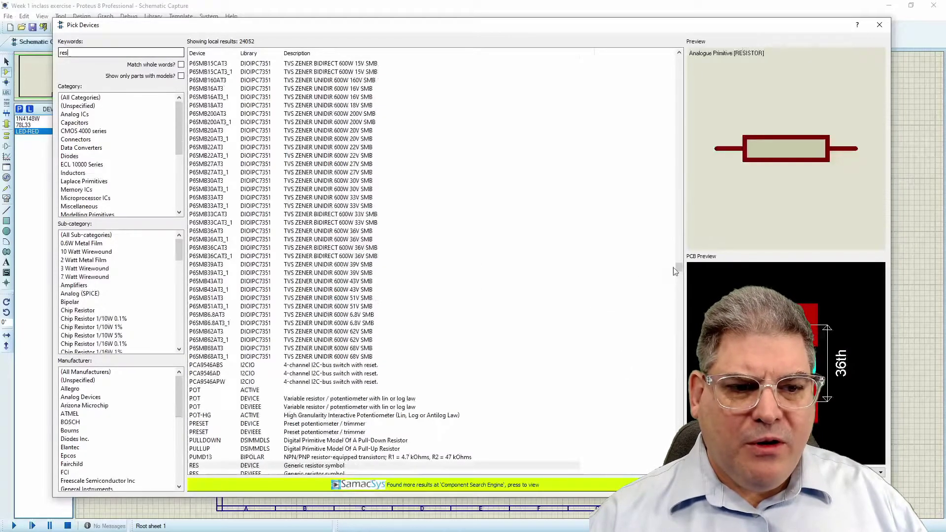
drag(679, 268, 680, 270)
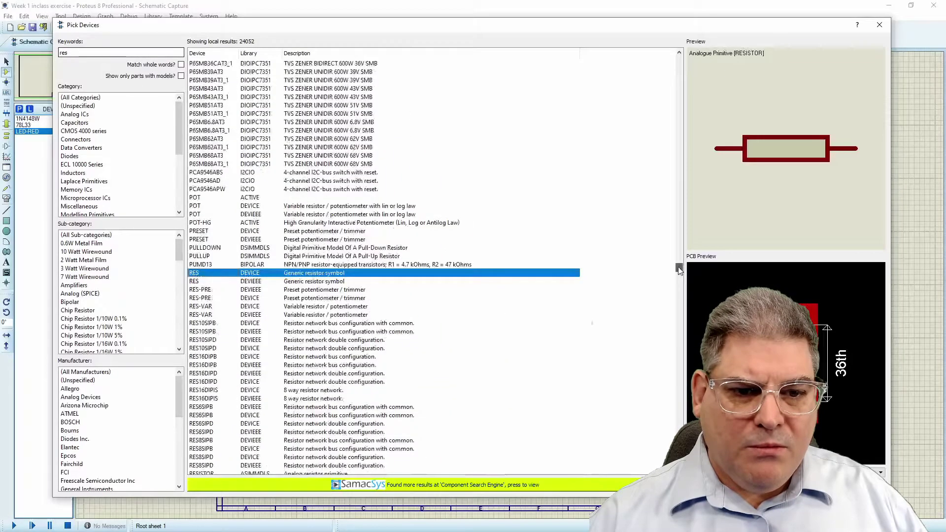
click(259, 283)
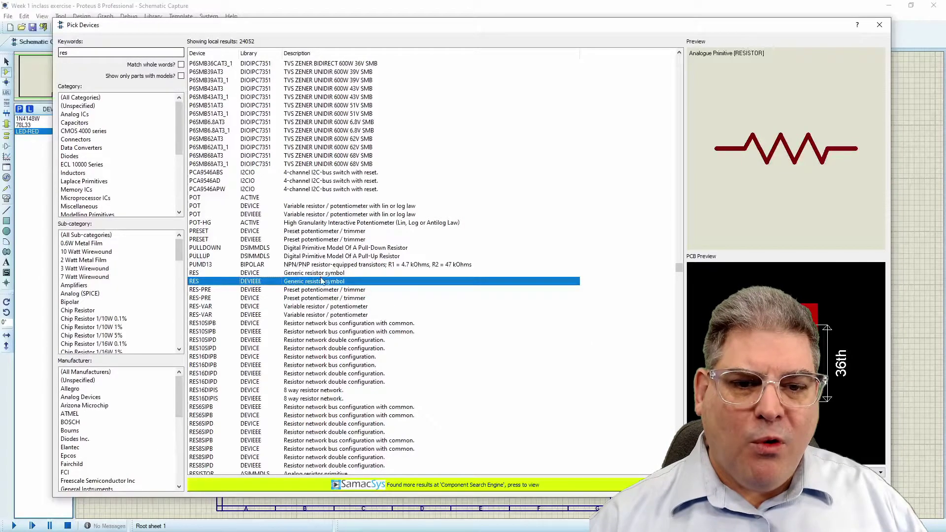
mouse_move(321, 280)
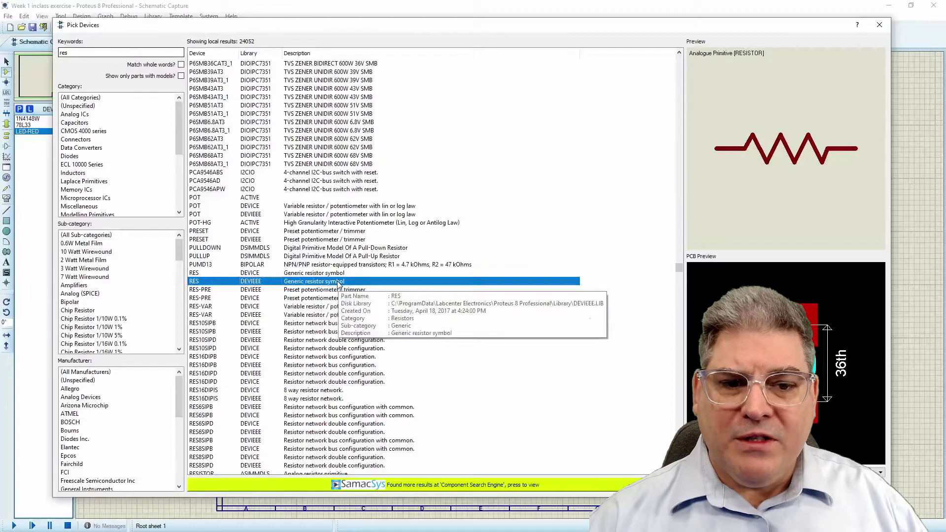
double_click(338, 284)
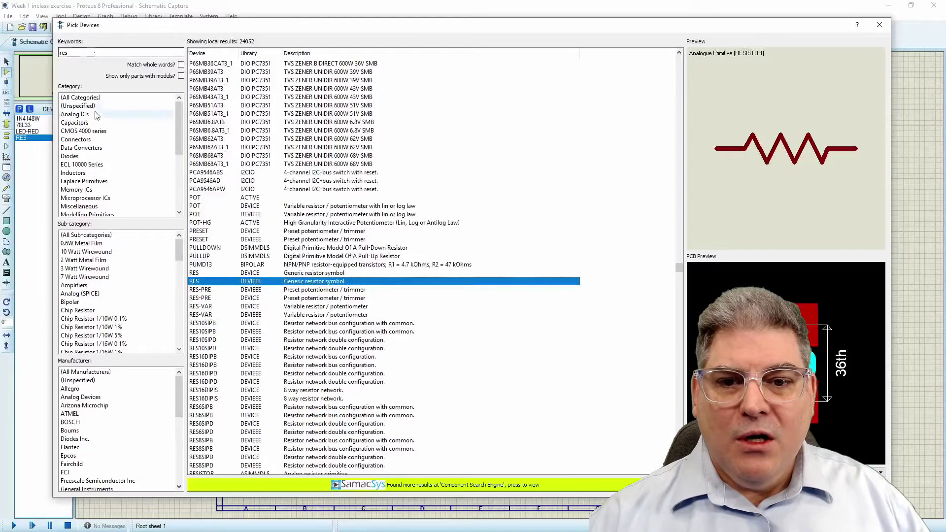
Step: Find the generic CAP-ELEC electrolytic capacitor from the DEVIEEE library in the Capacitors category and add it to the device list
click(82, 123)
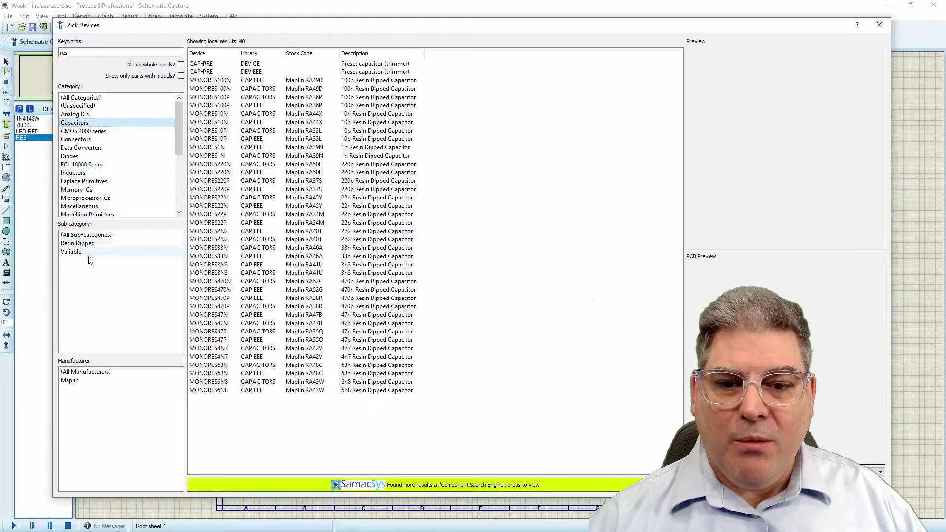
drag(74, 53, 45, 53)
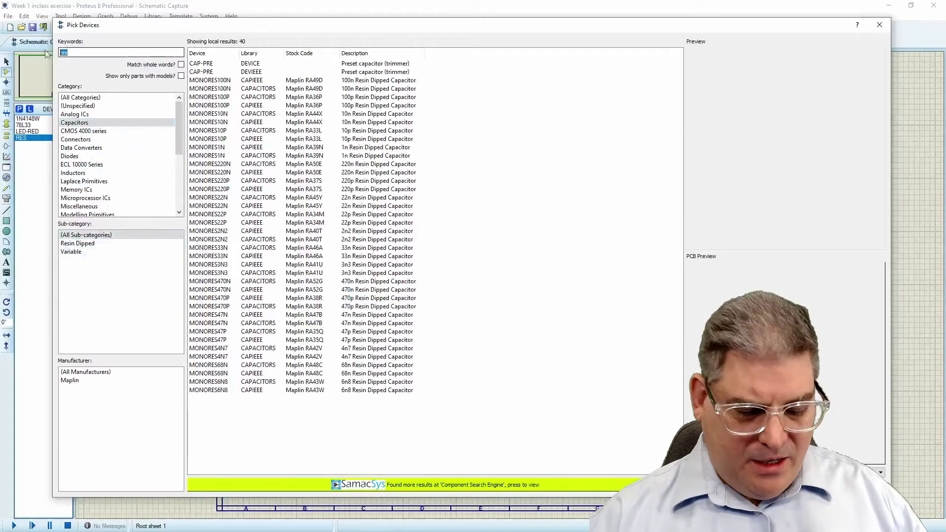
key(BackSpace)
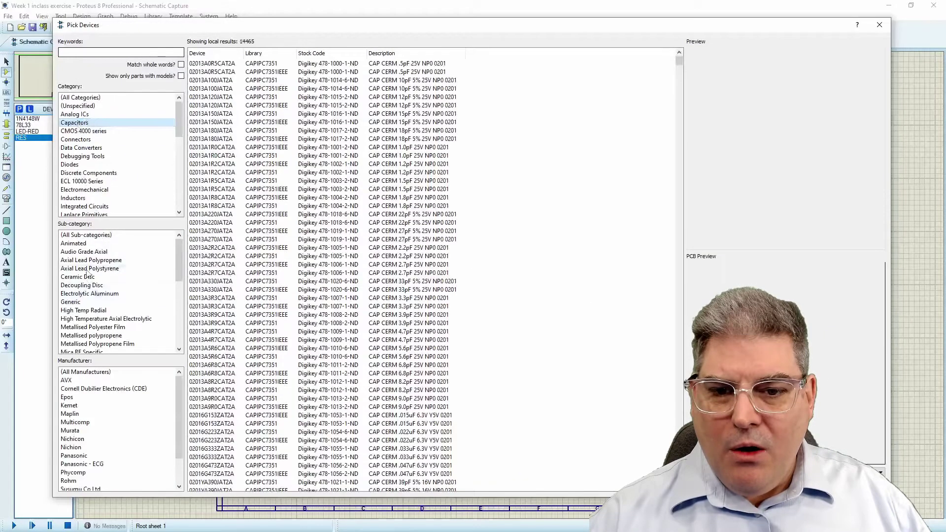
click(71, 302)
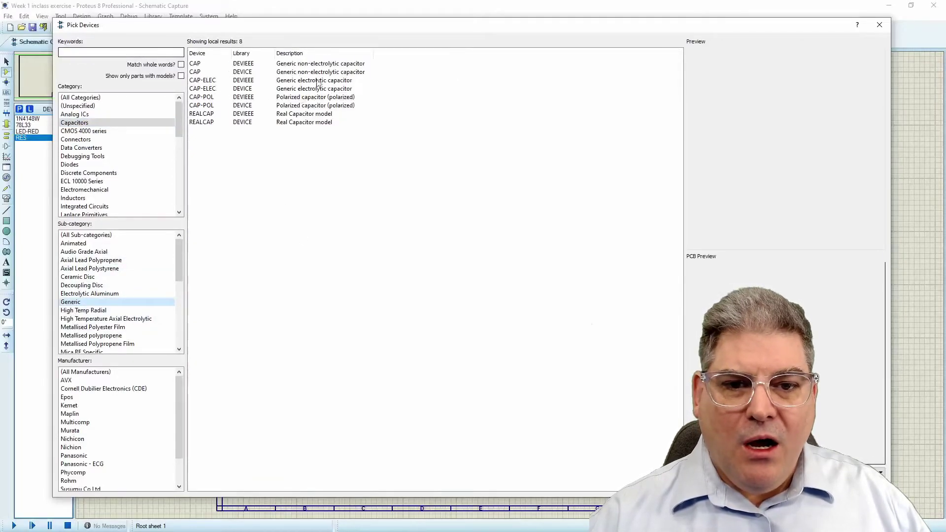
click(213, 88)
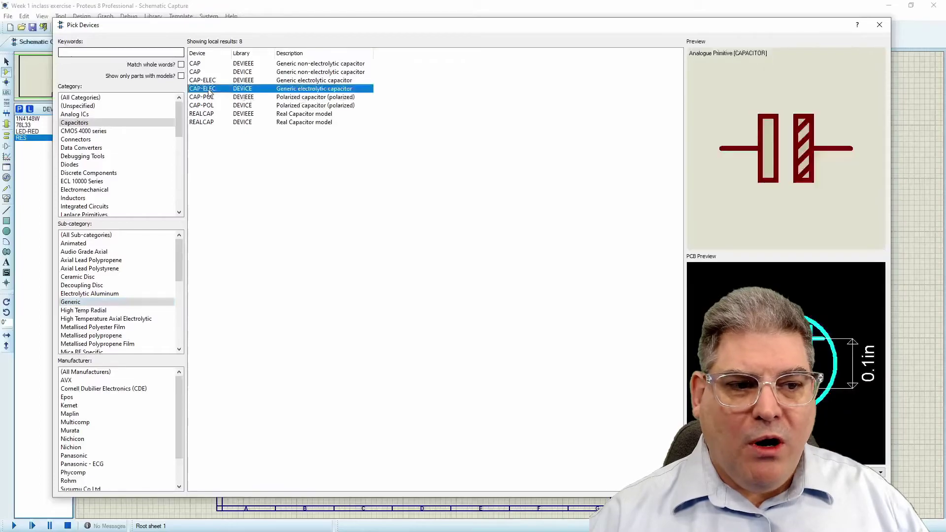
click(211, 83)
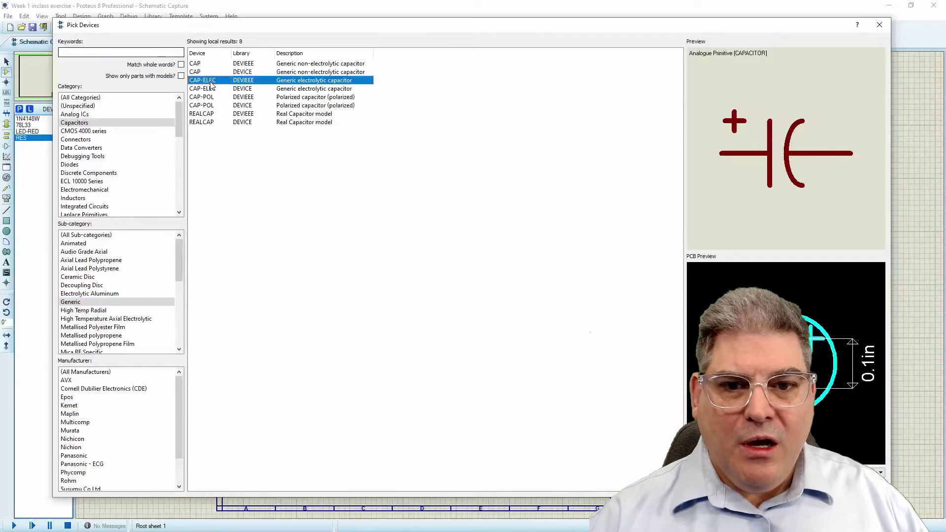
double_click(210, 83)
Step: Compare the polarized capacitor symbols and add the non-electrolytic CAP from the DEVICE library to the device list
click(213, 105)
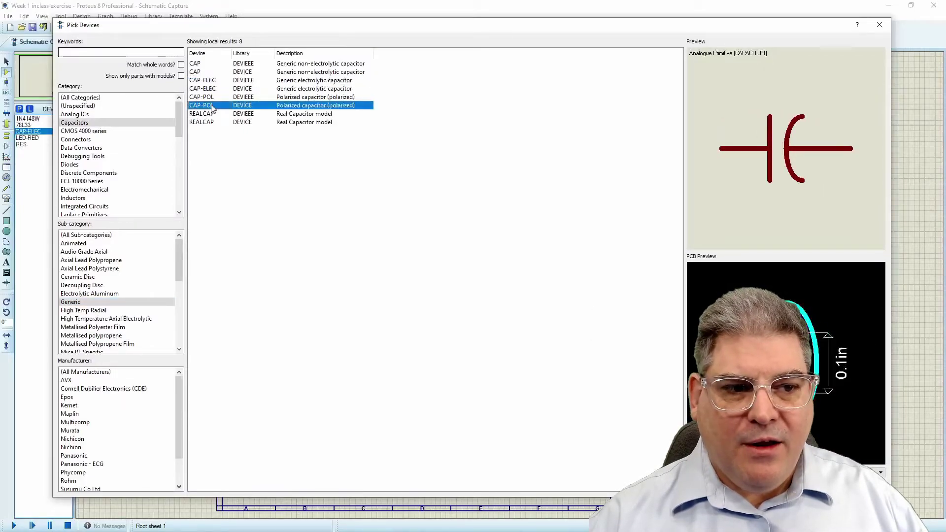
click(212, 98)
double_click(215, 72)
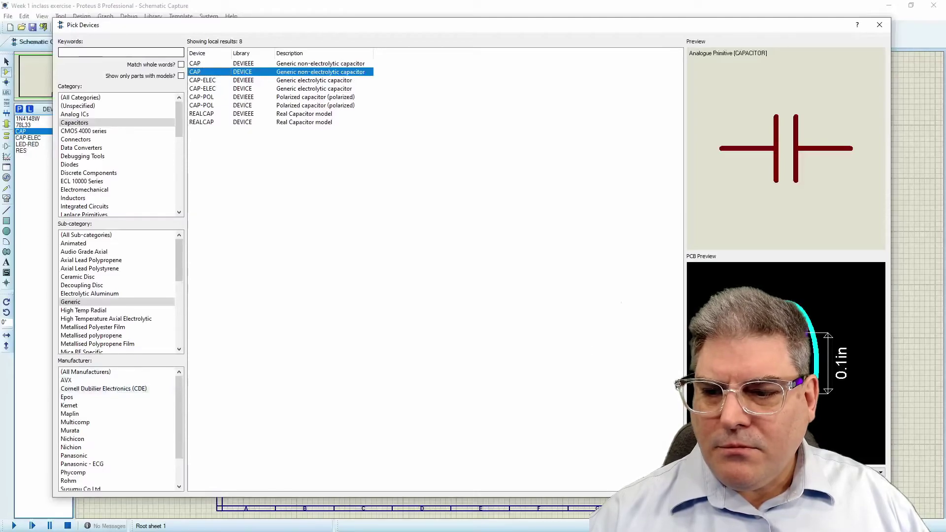
Step: Search the parts library for sil-156-02, add the two-pin SIL-156-02 header block to the device list and leave the library
click(115, 52)
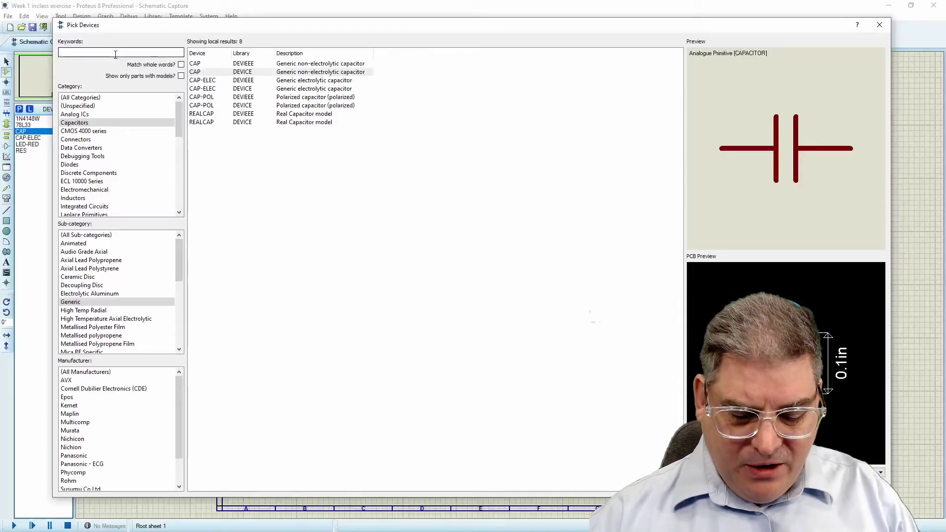
text(sil-)
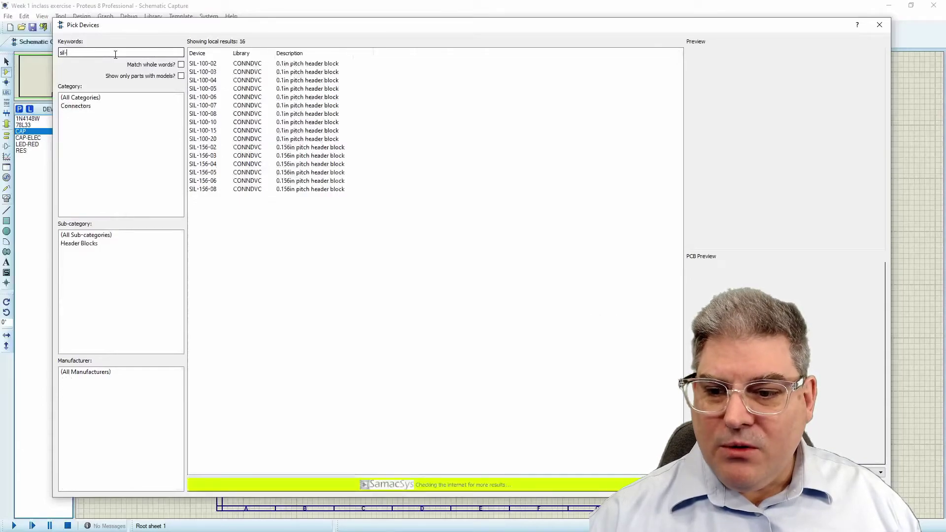
text(156-)
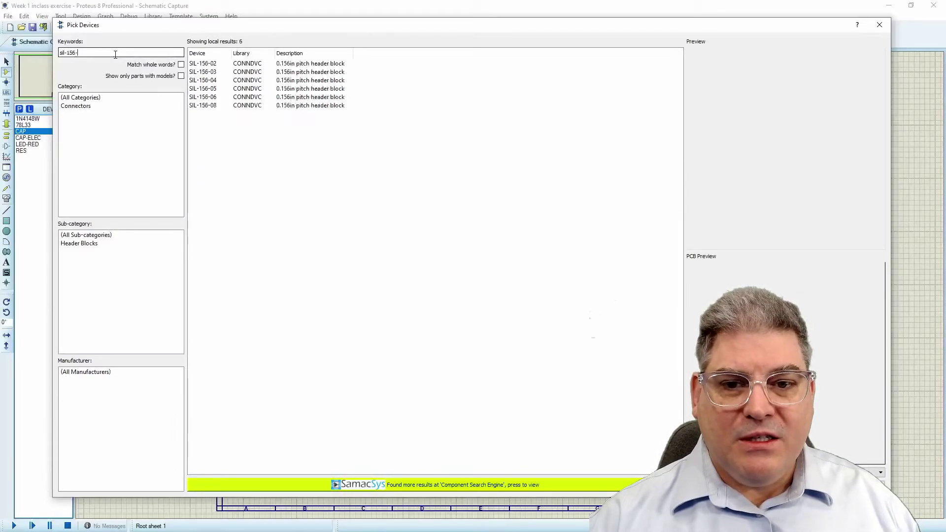
text(02)
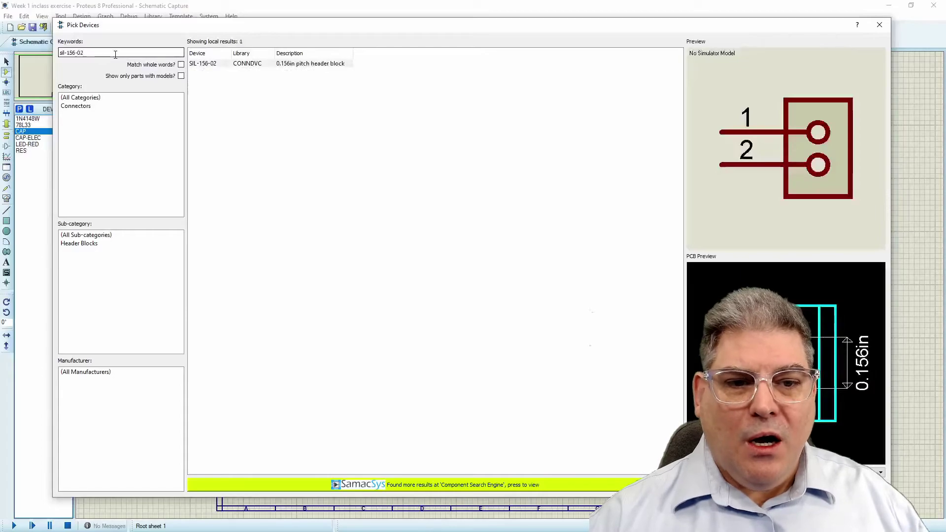
double_click(306, 64)
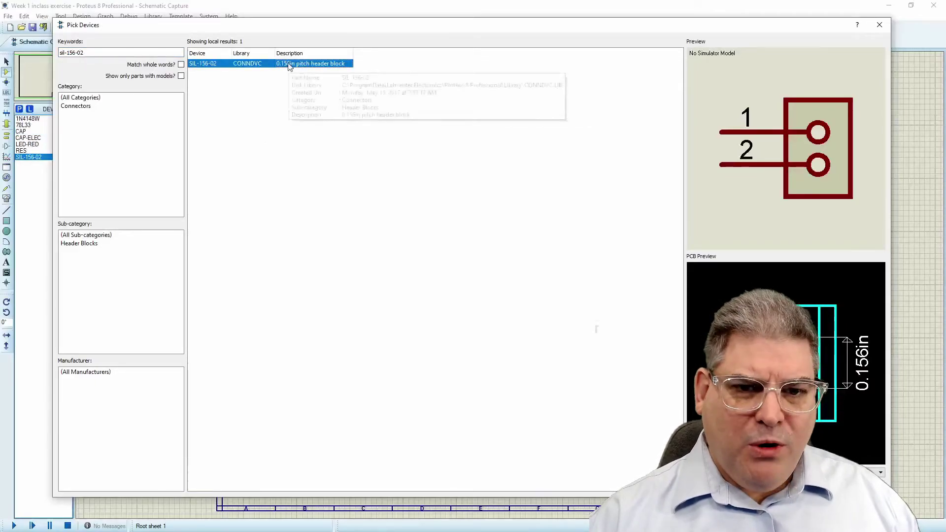
key(Return)
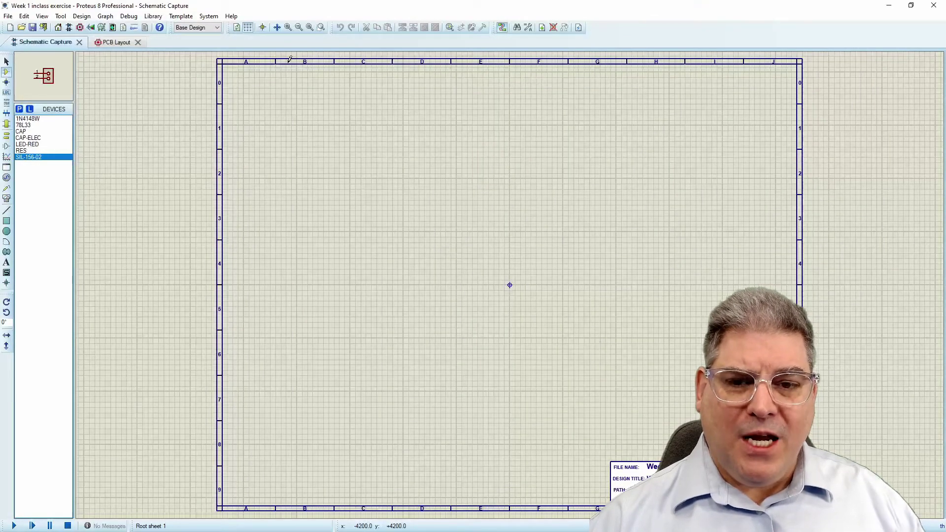
key(p)
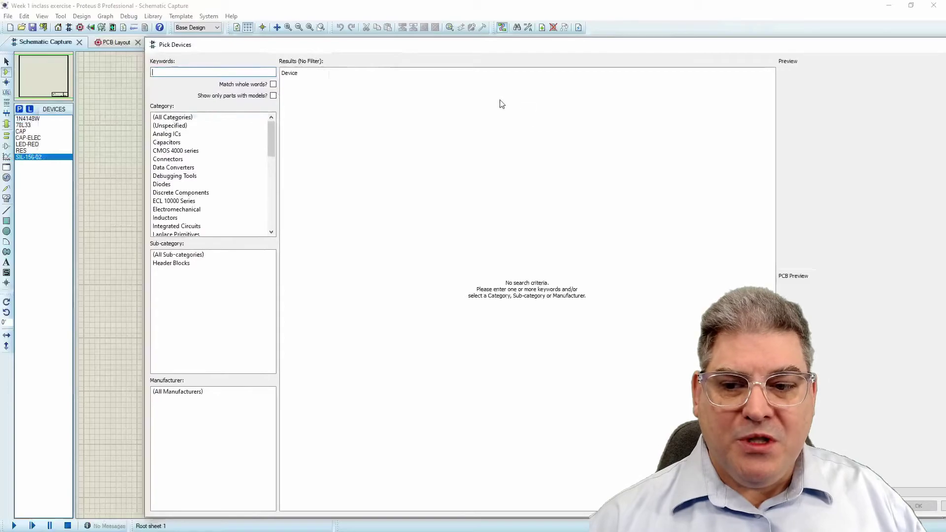
double_click(807, 49)
click(839, 54)
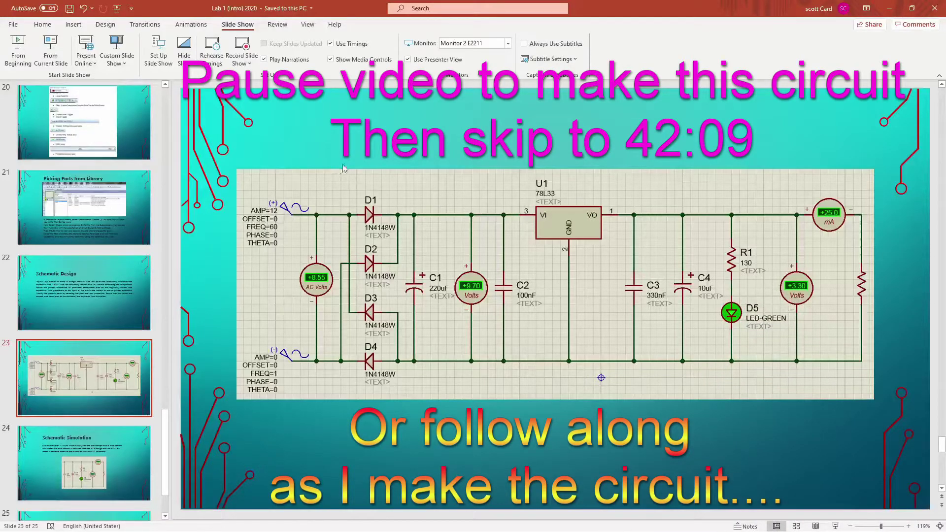
Step: Return to the Proteus schematic, place two 1N4148W diodes one above the other and start placing a third below them
click(895, 10)
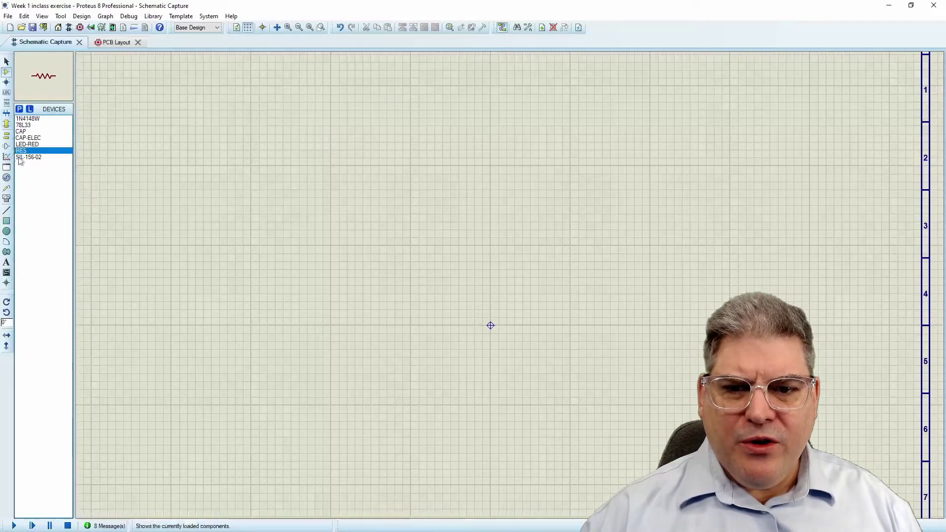
click(32, 119)
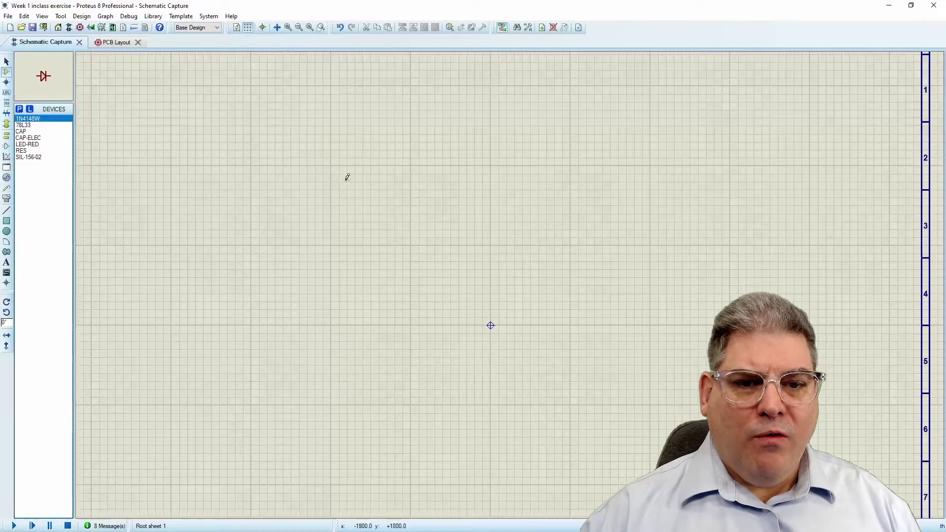
click(339, 163)
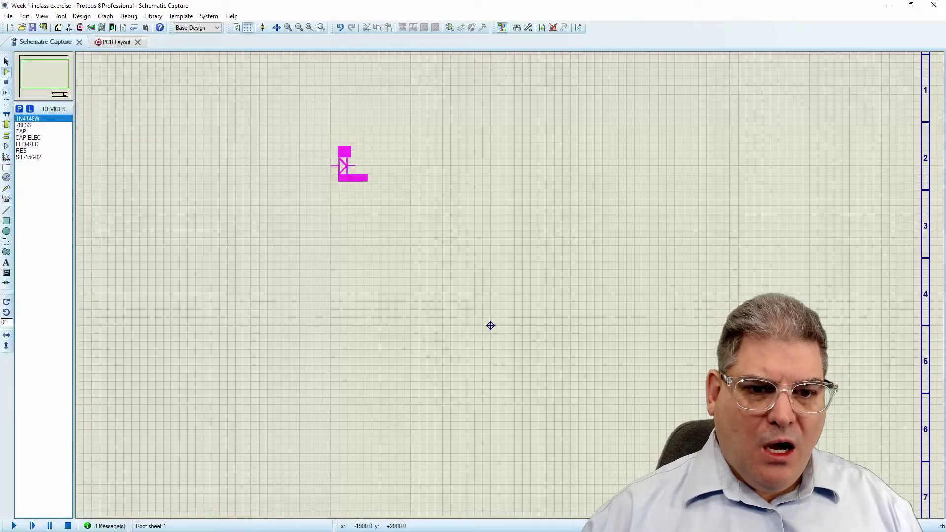
click(340, 165)
click(342, 205)
click(342, 205)
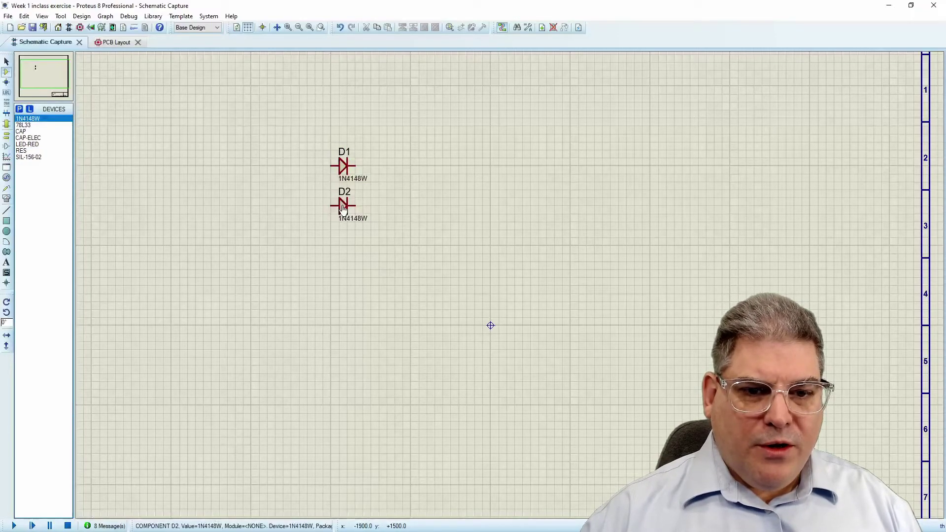
click(343, 245)
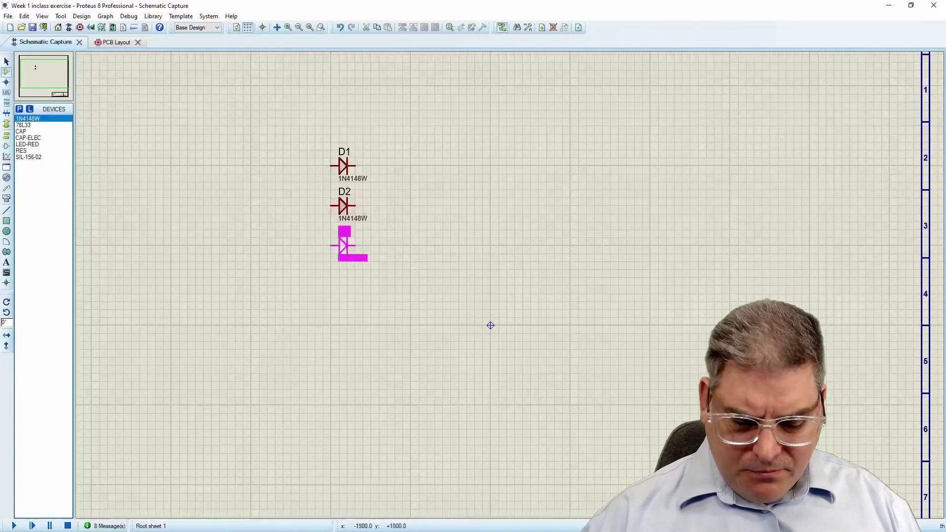
key(KP_Add)
key(KP_Add)
key(KP_Add)
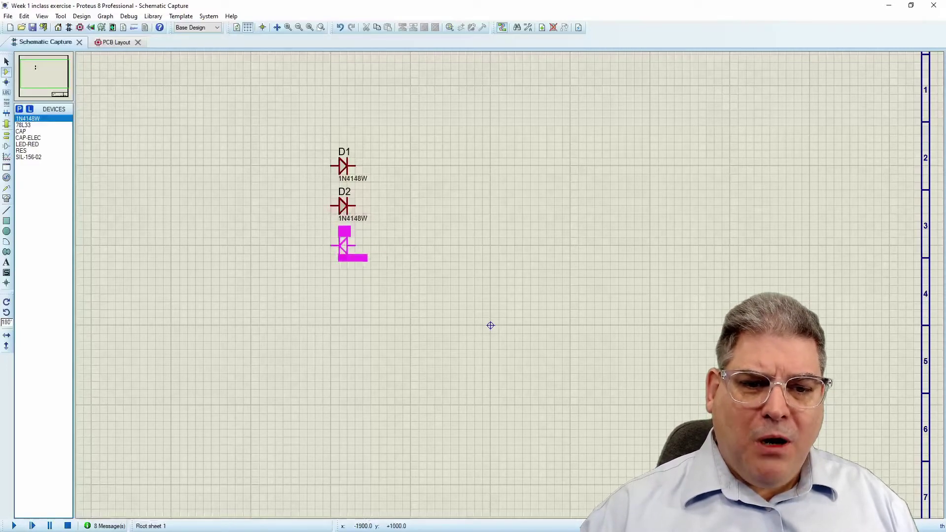
key(KP_Subtract)
key(KP_Subtract)
key(KP_Subtract)
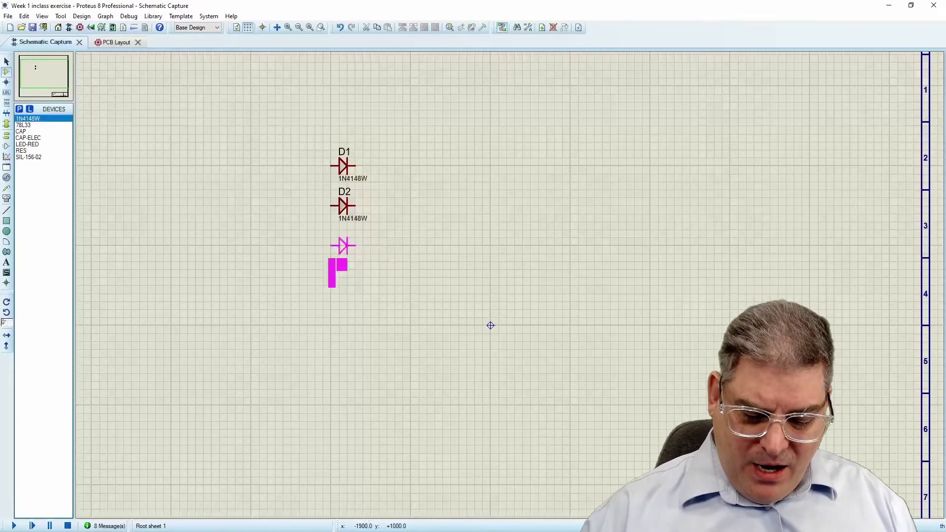
Step: Mirror the third diode horizontally, place it below D2, and place a fourth diode in the same orientation beneath it
key(ctrl+m)
click(340, 246)
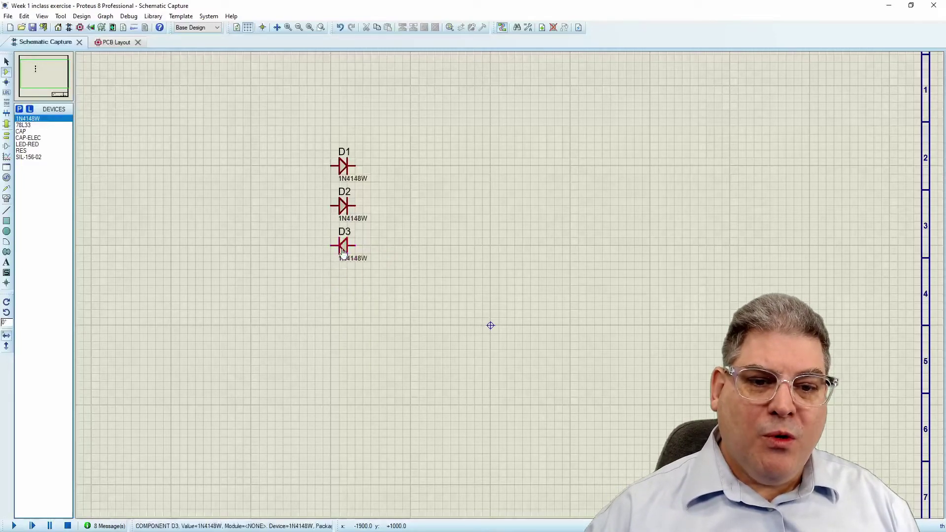
click(338, 292)
click(340, 285)
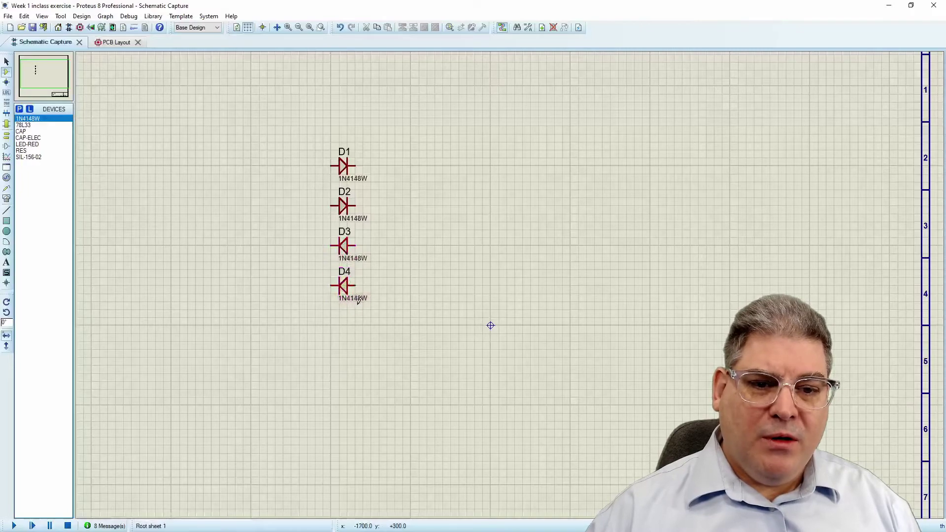
Step: Wire the anodes of D3 and D4 together and the cathodes of D1 and D2 together on the right side of the diodes
click(355, 246)
click(355, 285)
click(358, 203)
click(356, 166)
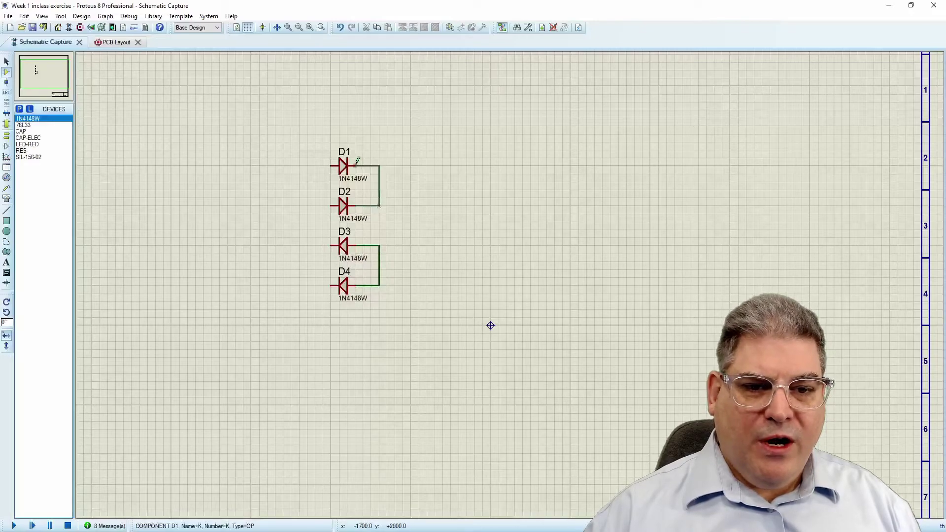
Step: Wire the cathode of D3 to the anode of D2, and the anode of D1 to the cathode of D4
click(331, 245)
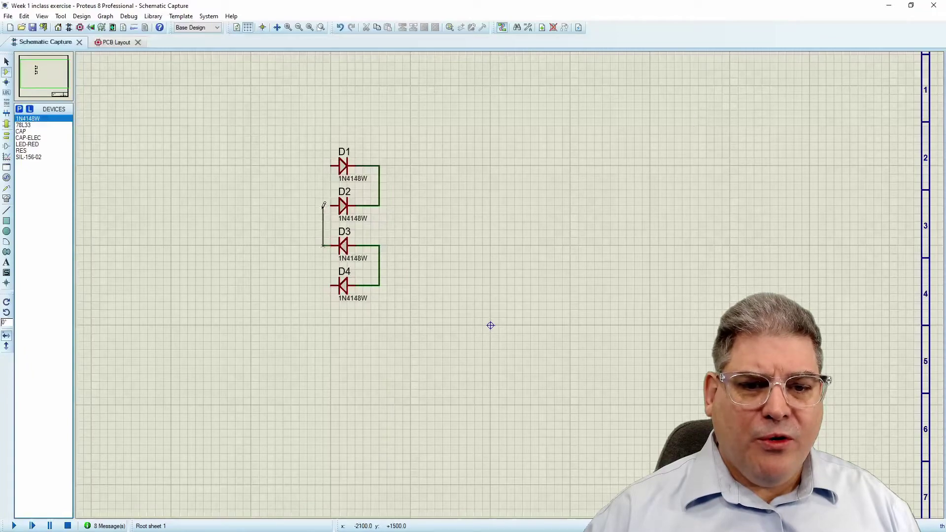
click(329, 204)
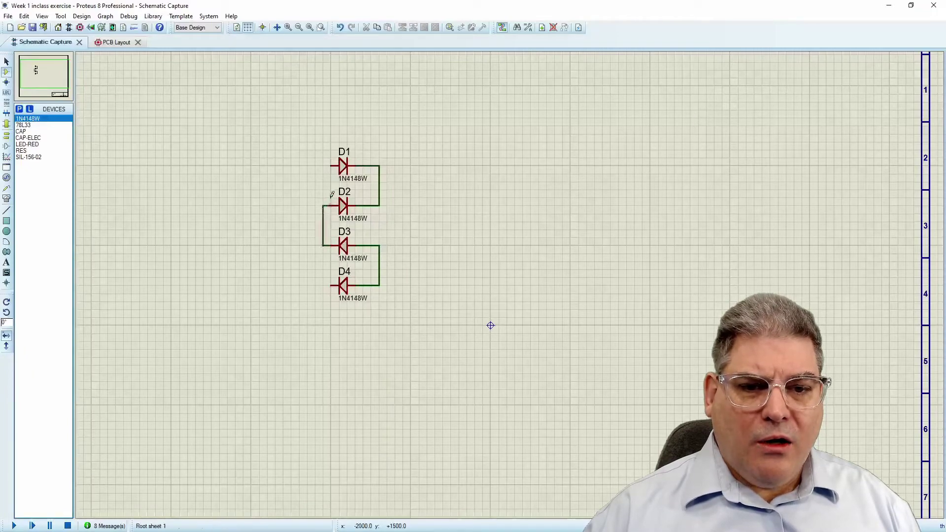
click(331, 166)
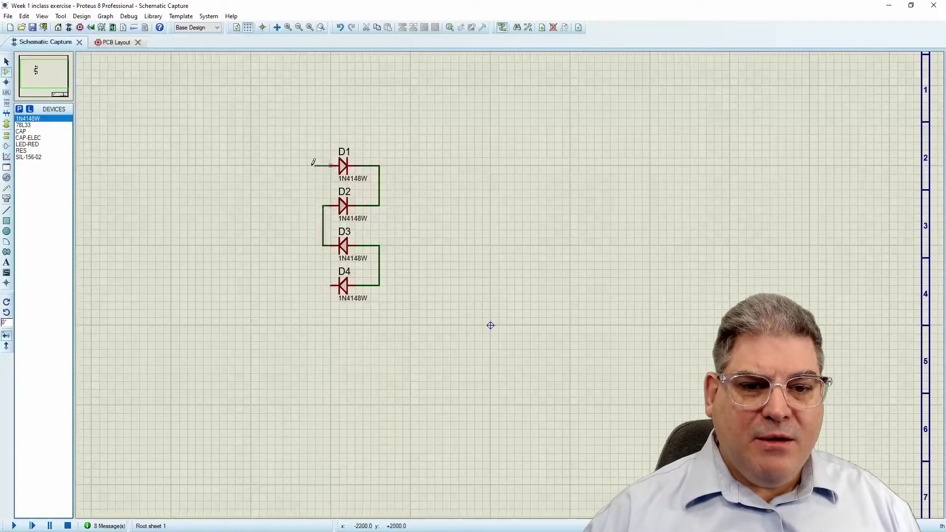
click(329, 285)
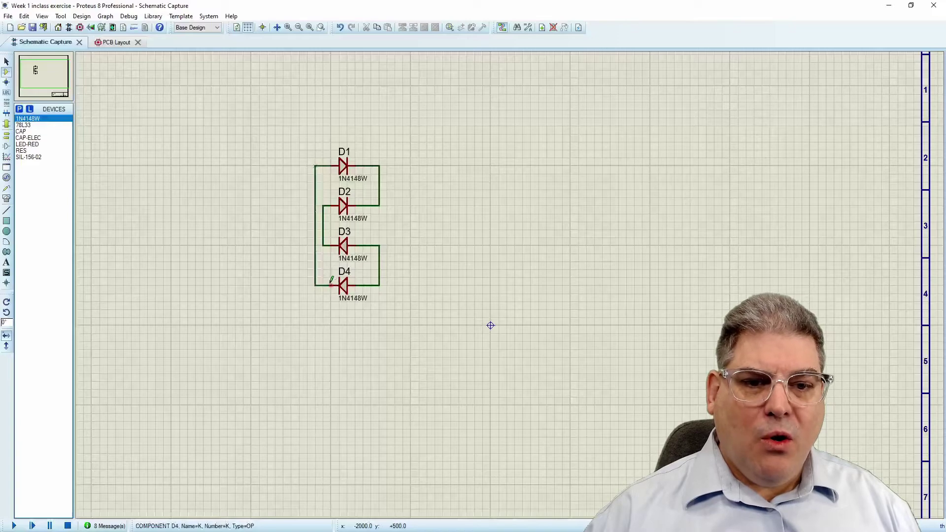
Step: Draw stub wires ending in junction dots rightward from the D1-D2 and D3-D4 output nodes and leftward from the D2-D3 node
click(380, 165)
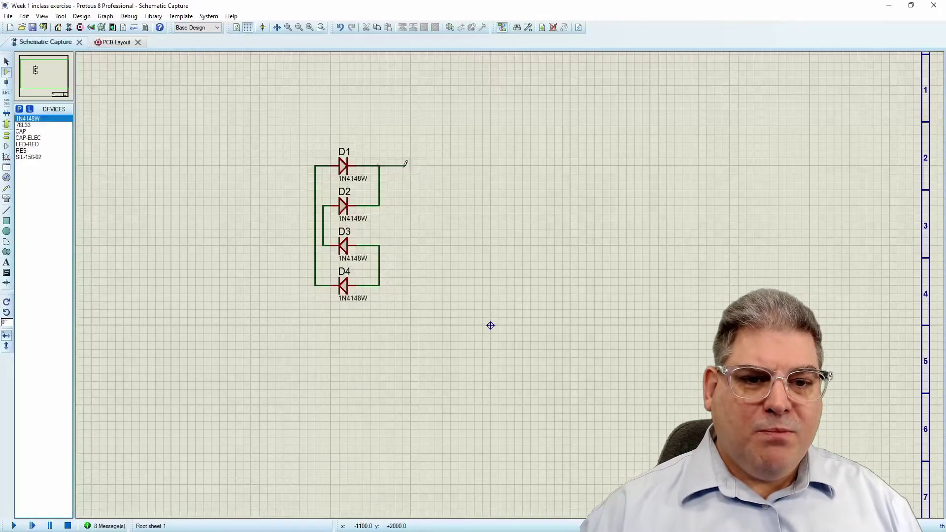
double_click(412, 166)
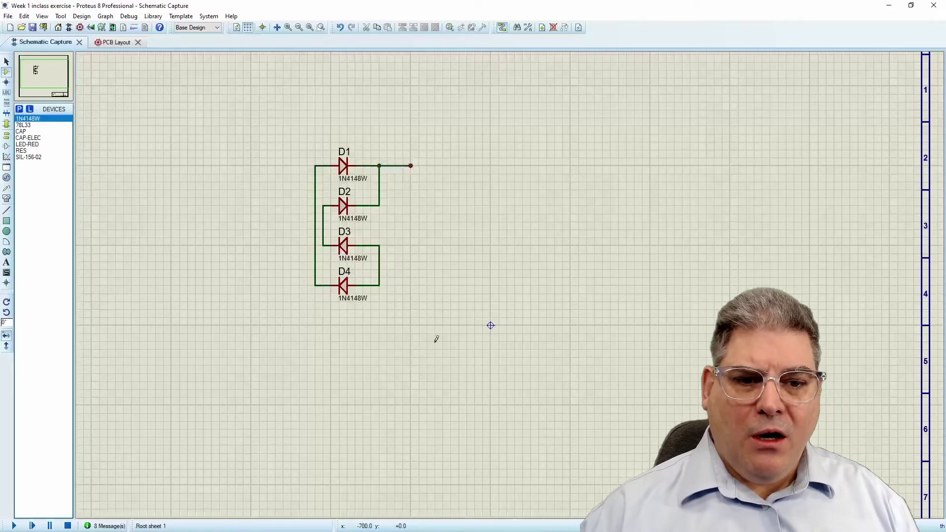
click(379, 286)
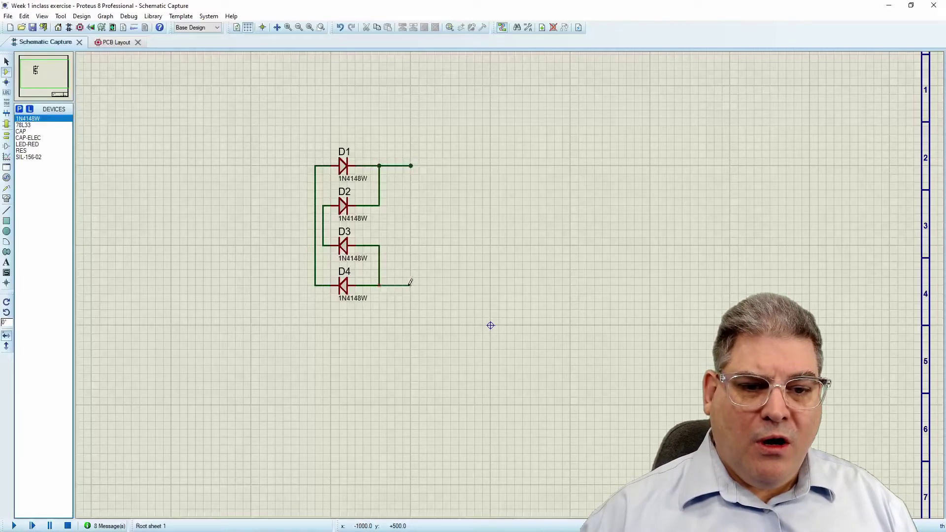
double_click(411, 285)
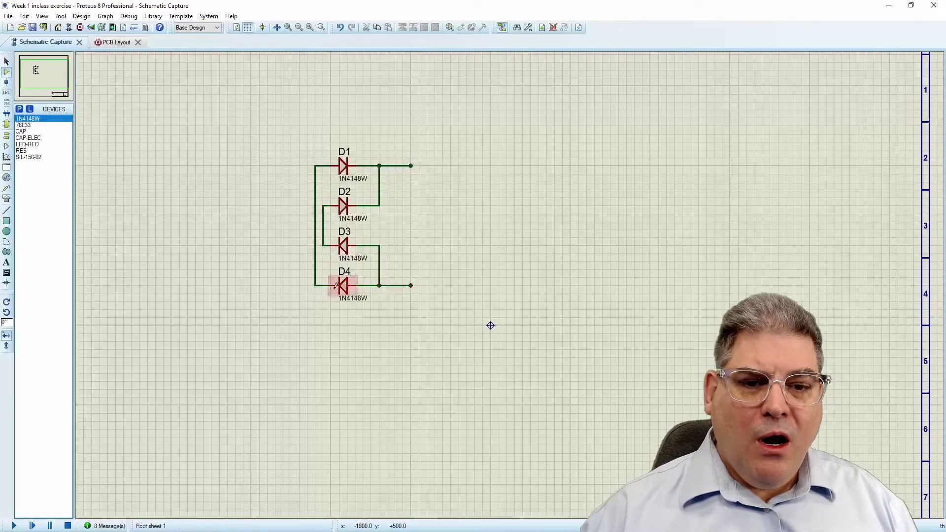
click(324, 245)
double_click(251, 246)
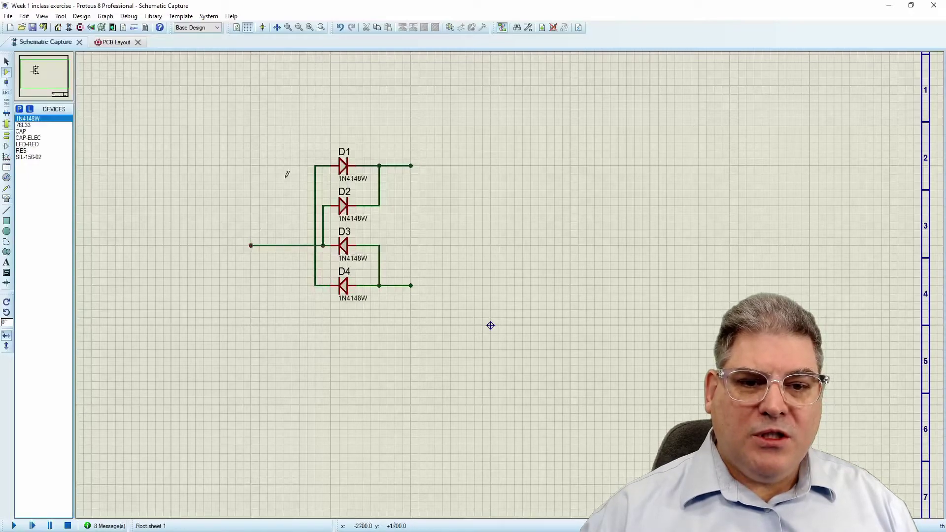
Step: Draw a stub wire ending in a junction dot leftward from the node at the anode of D1
click(314, 165)
double_click(251, 165)
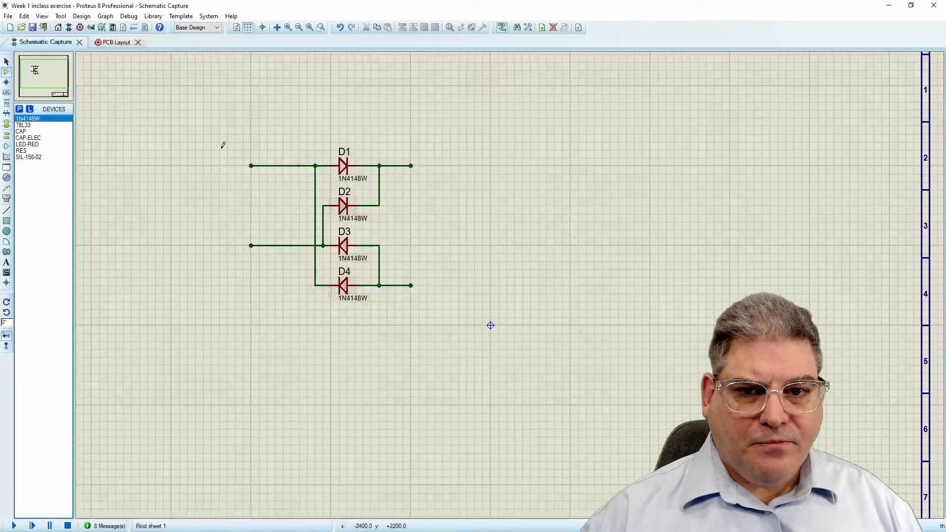
Step: Place a vertical CAP-ELEC capacitor, positive side up, between the bridge's two output nodes and set its capacitance to 220uF
click(30, 138)
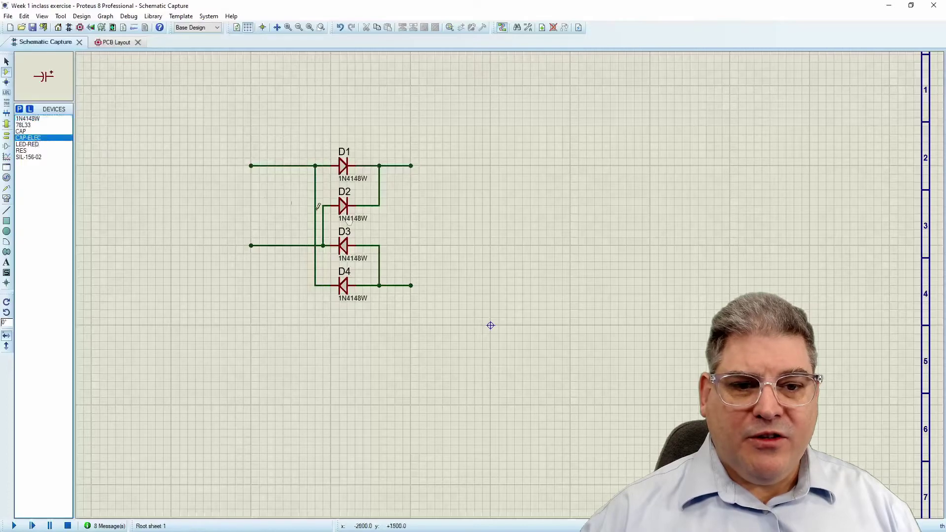
key(KP_Add)
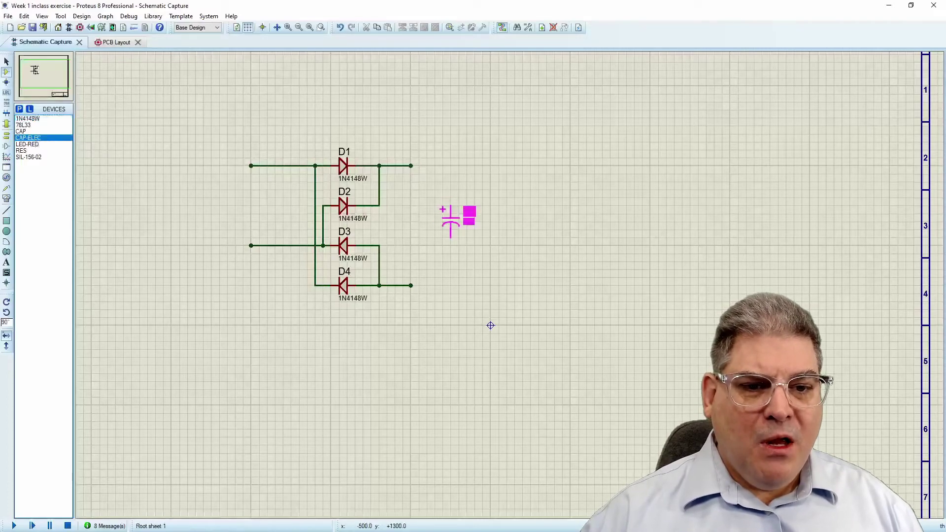
click(411, 222)
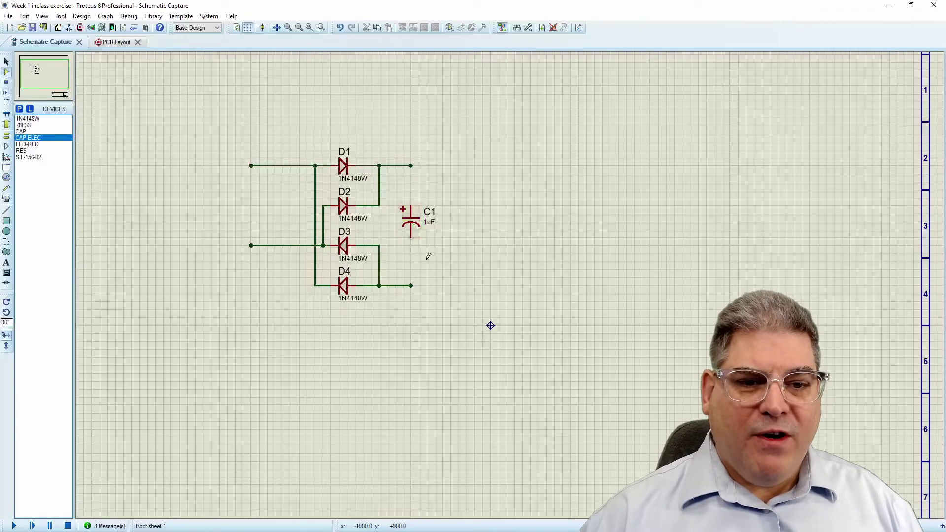
double_click(412, 228)
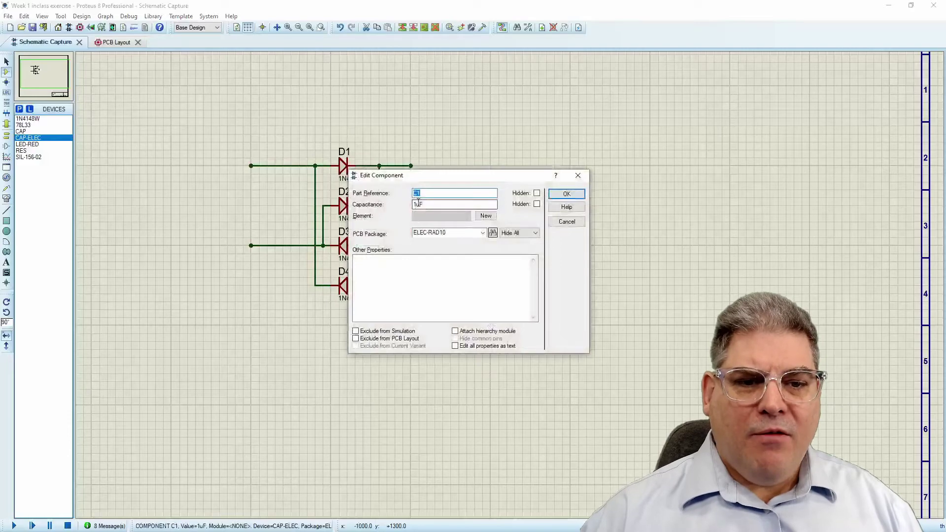
drag(416, 204, 420, 204)
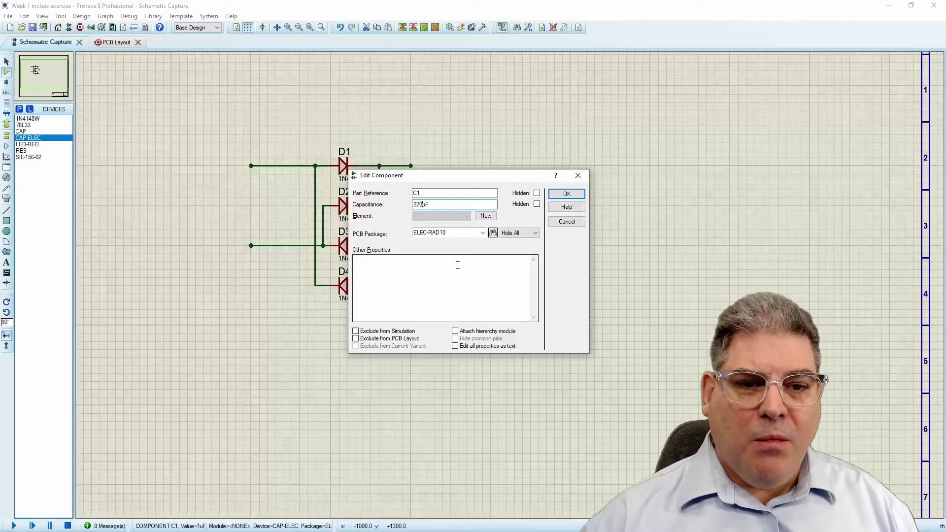
key(Return)
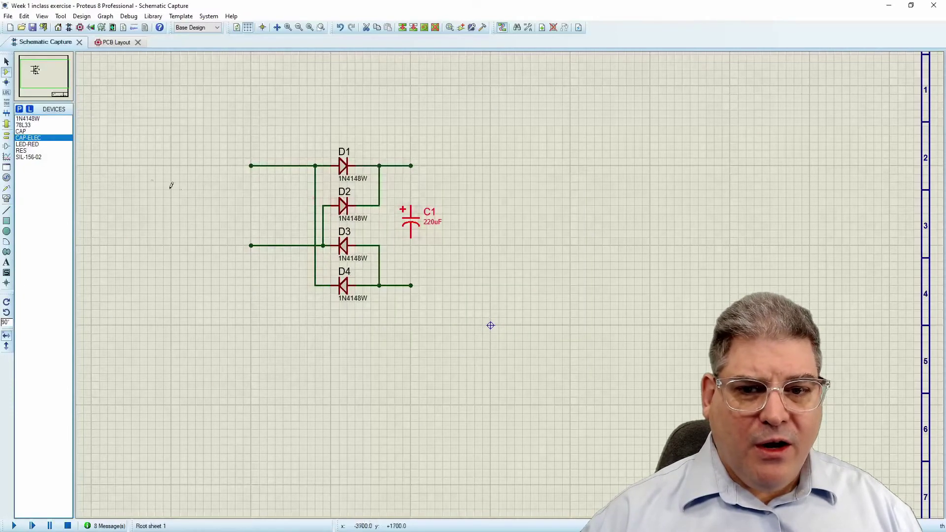
Step: Place two vertical CAP capacitors level with C1, one just right of it and one much further right
click(24, 132)
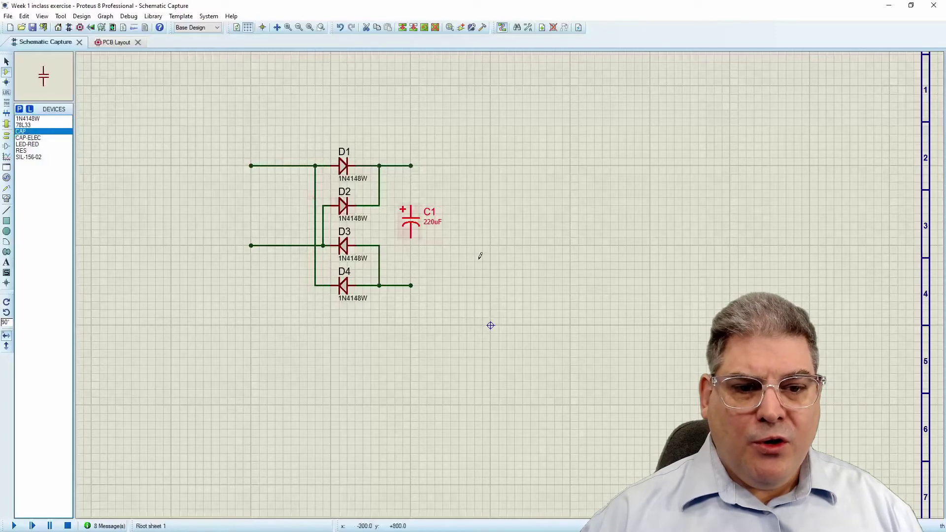
click(472, 218)
click(459, 221)
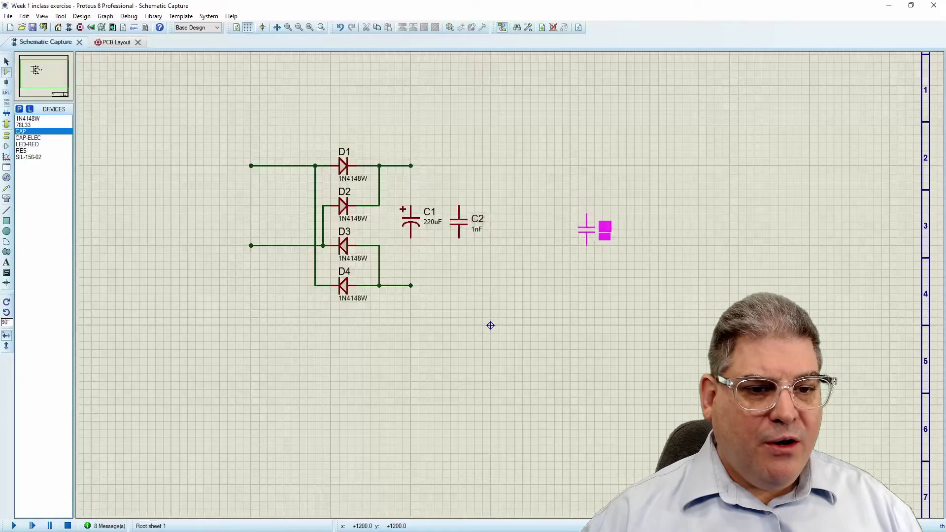
click(586, 221)
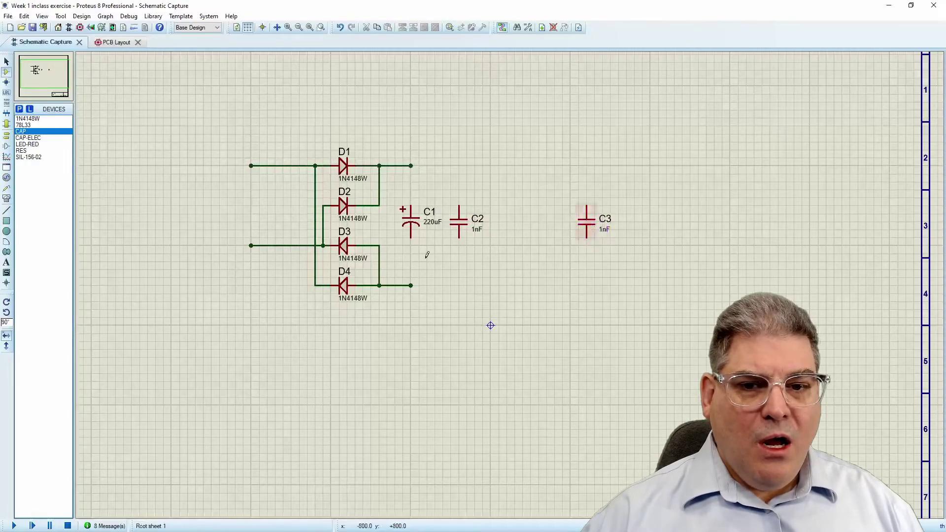
Step: Place a 78L33 regulator upright between and above the two CAP capacitors, with its side pins level with the bridge's upper output
click(37, 125)
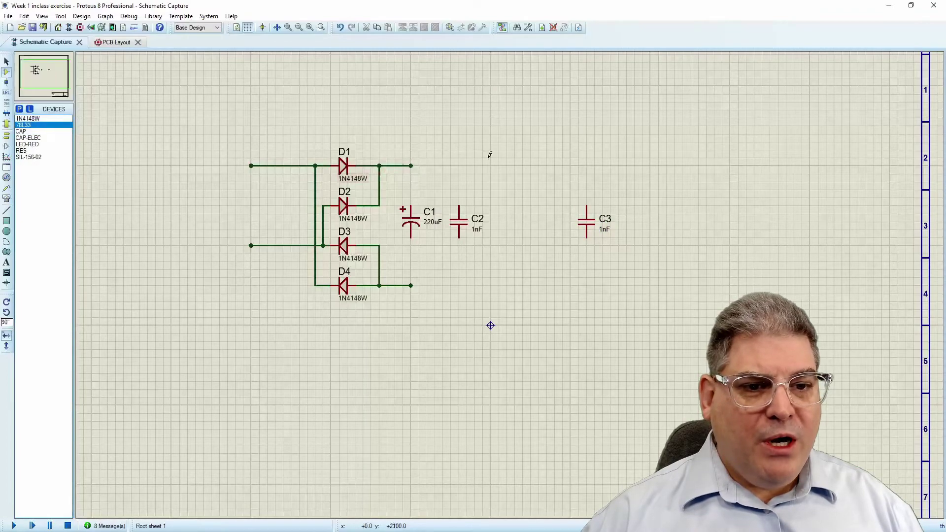
key(KP_Add)
key(KP_Add)
key(KP_Add)
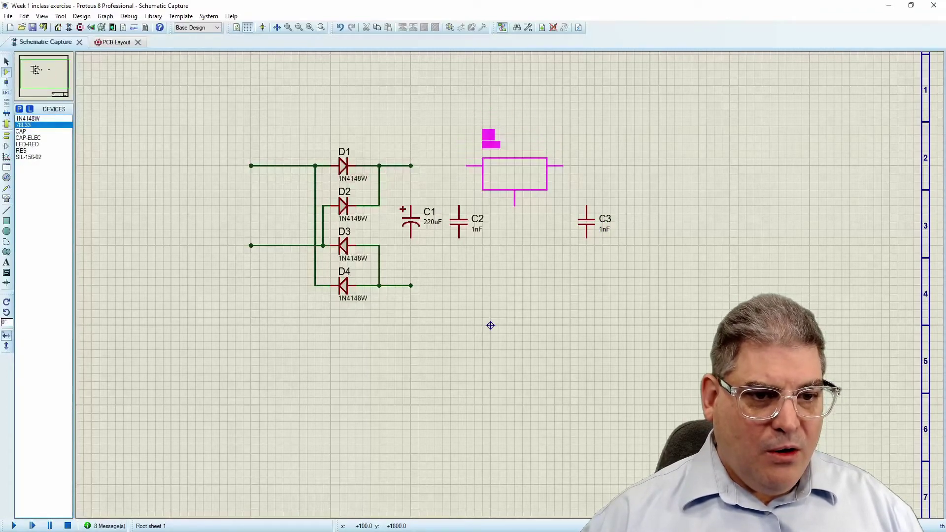
click(522, 175)
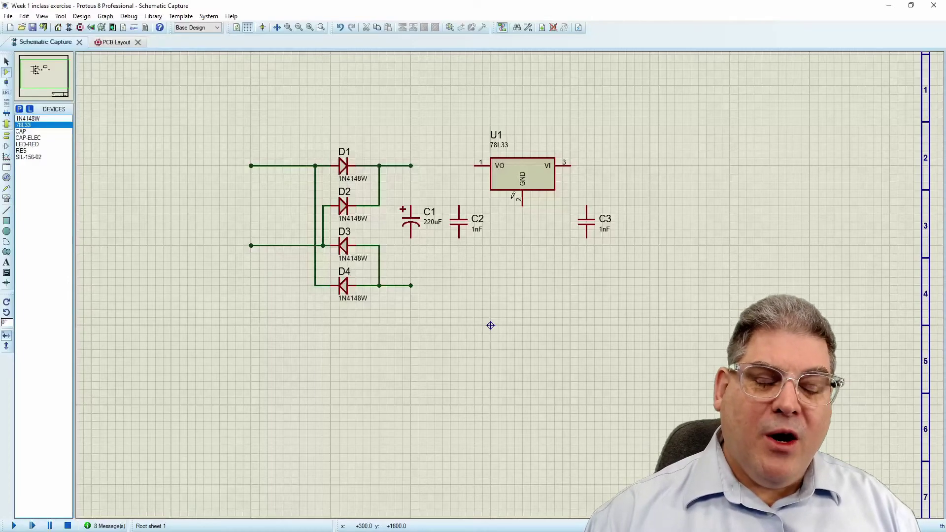
Step: Mirror regulator U1 horizontally so VI faces the bridge, and wire VI to the D1-D2 output node
click(523, 166)
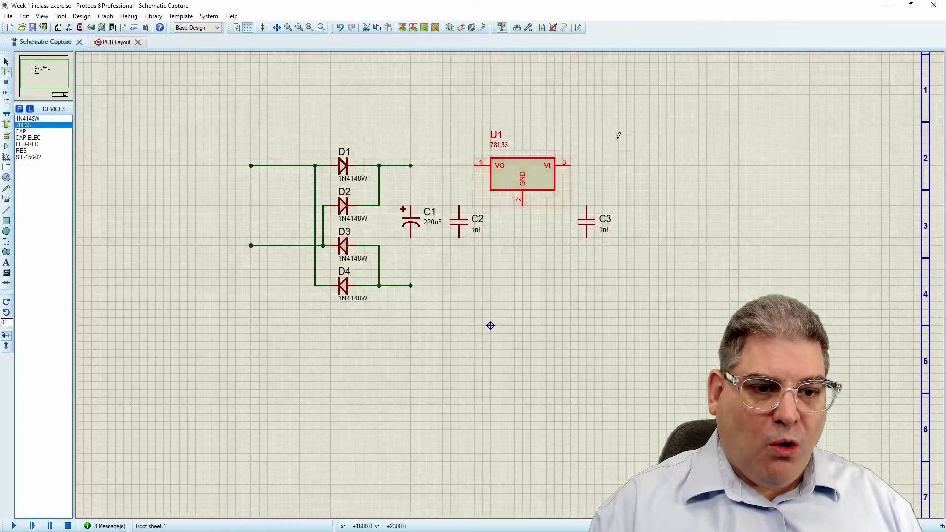
key(ctrl+m)
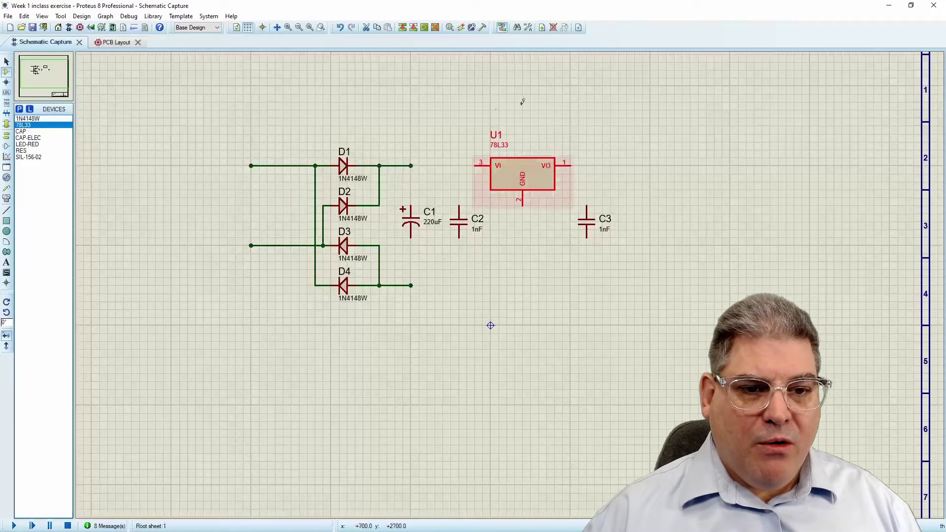
click(454, 112)
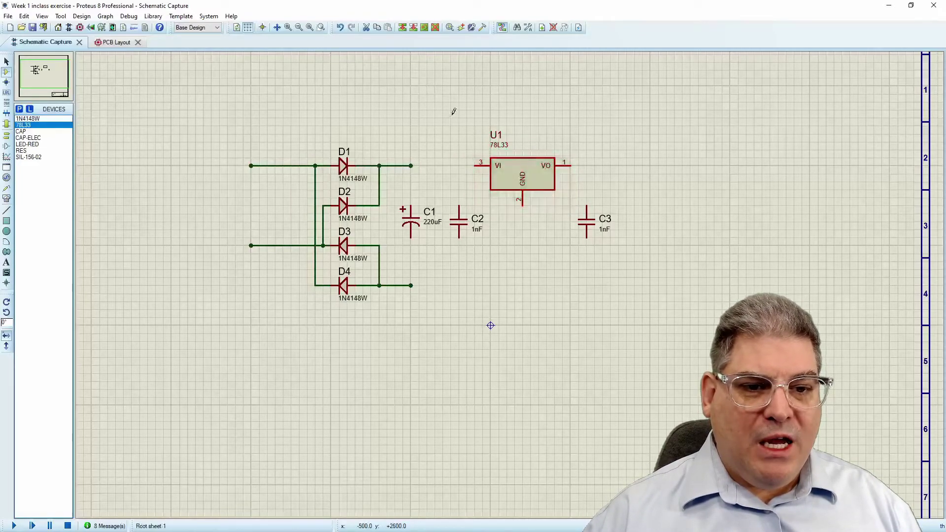
click(476, 166)
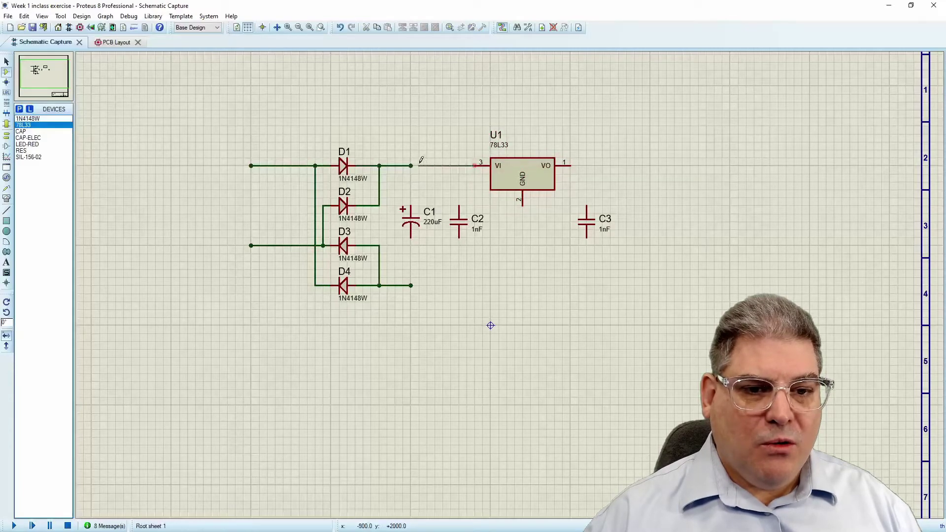
click(412, 165)
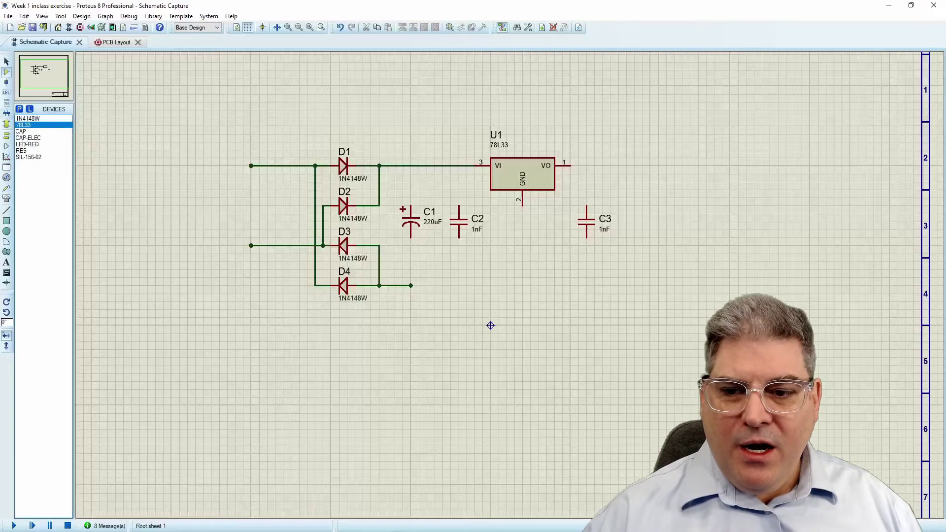
Step: Place a vertical CAP-ELEC capacitor, positive side up, to the right of C3 and set its value to 10uF
click(30, 137)
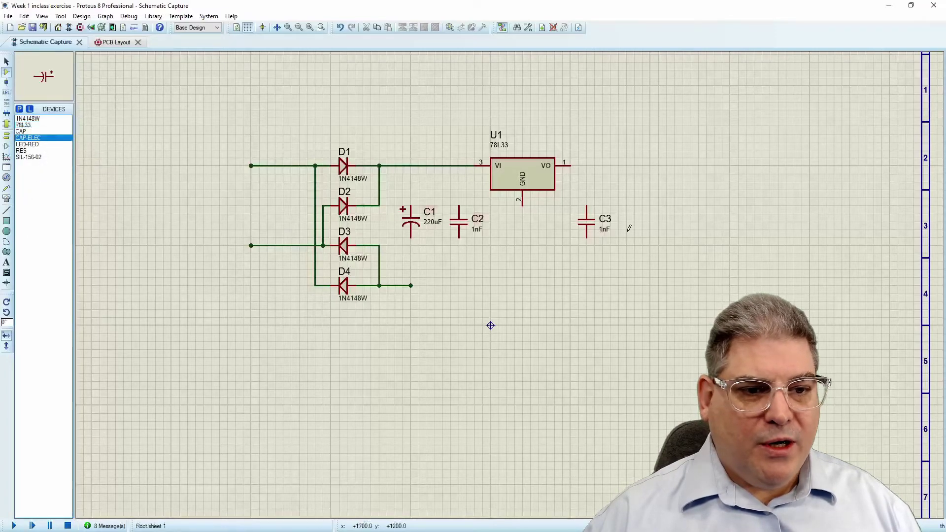
click(641, 218)
key(KP_Add)
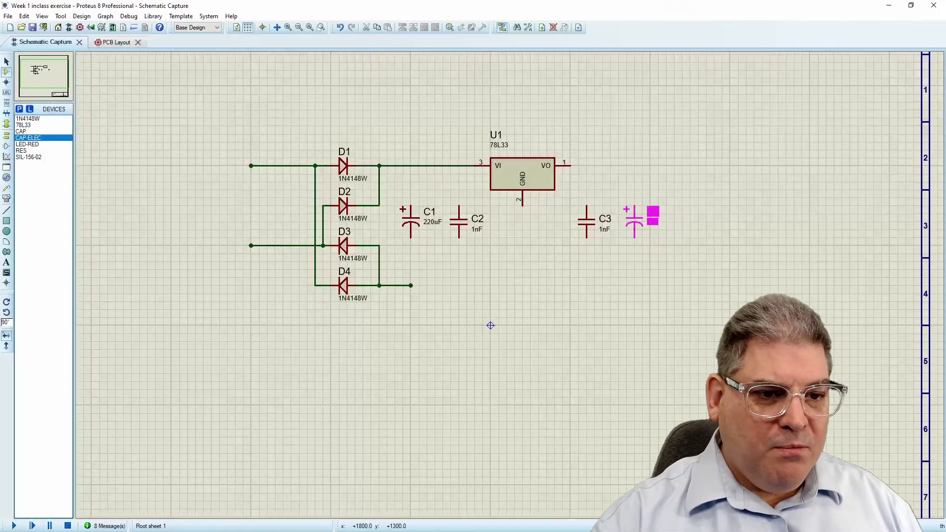
click(652, 218)
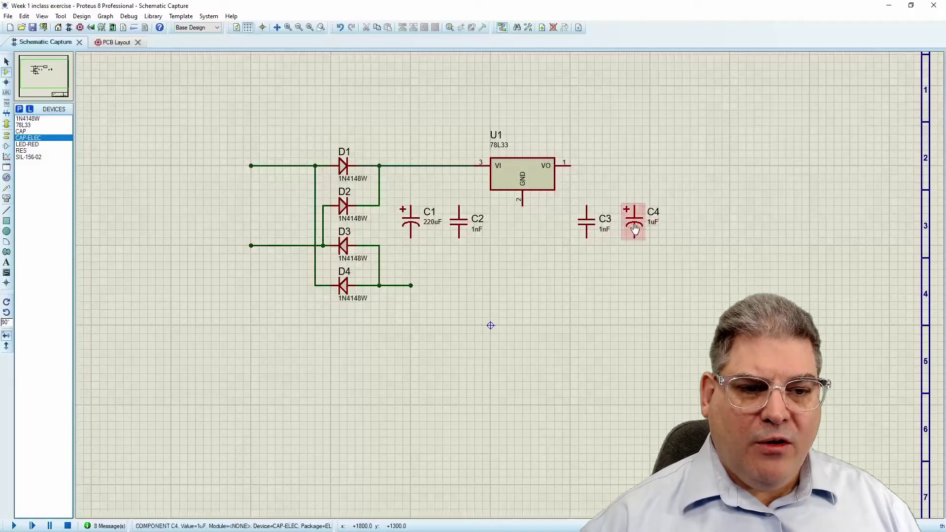
double_click(654, 225)
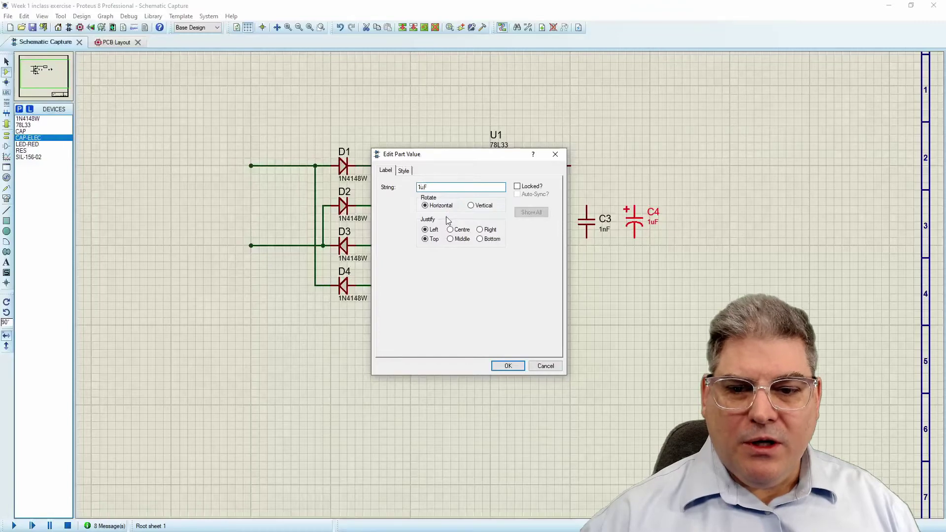
key(Return)
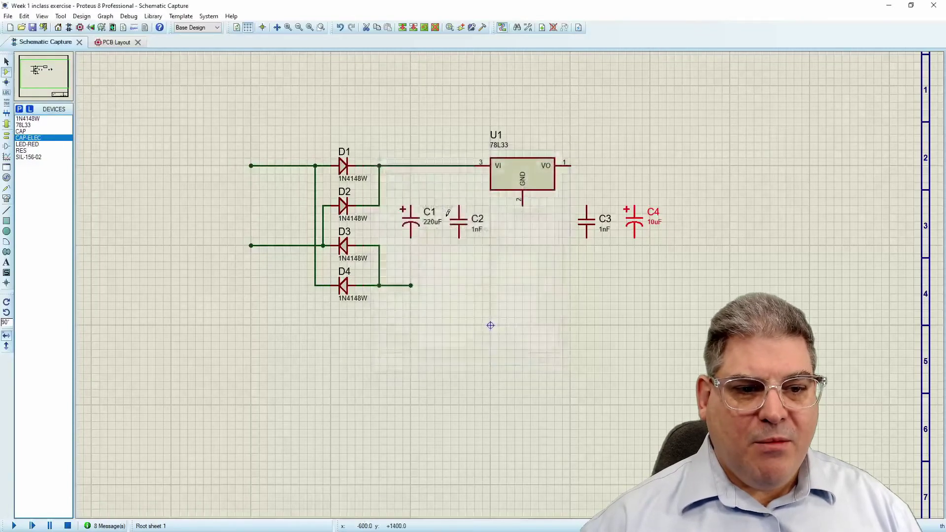
Step: Set the value of C2 to 100nF and the value of C3 to 330nF
double_click(477, 229)
click(422, 187)
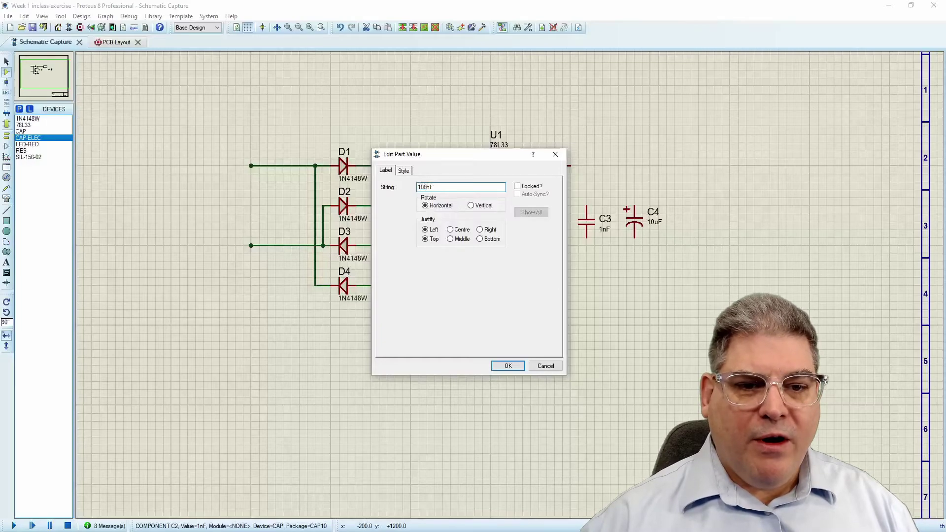
text(00)
key(Return)
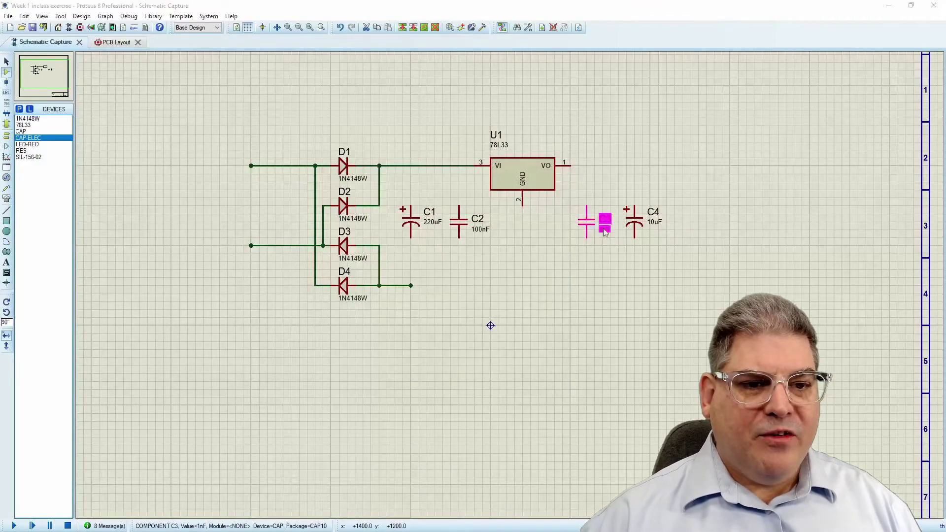
double_click(605, 227)
text(330)
key(Return)
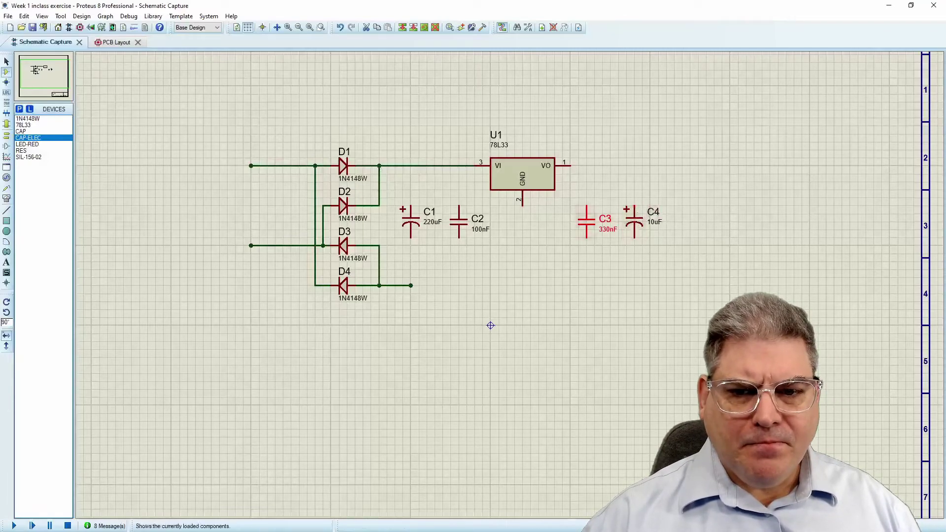
Step: Place a LED-RED rotated to point downward, below and to the right of C4
click(42, 144)
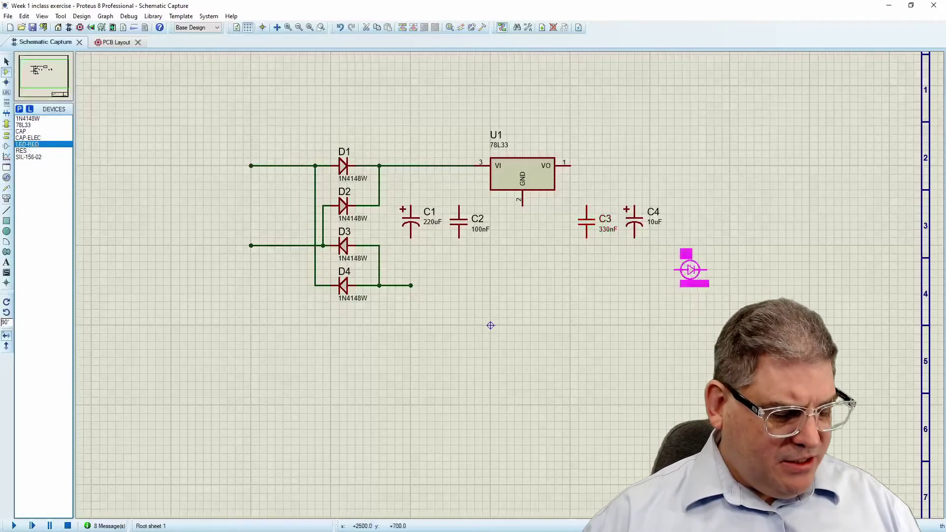
key(KP_Subtract)
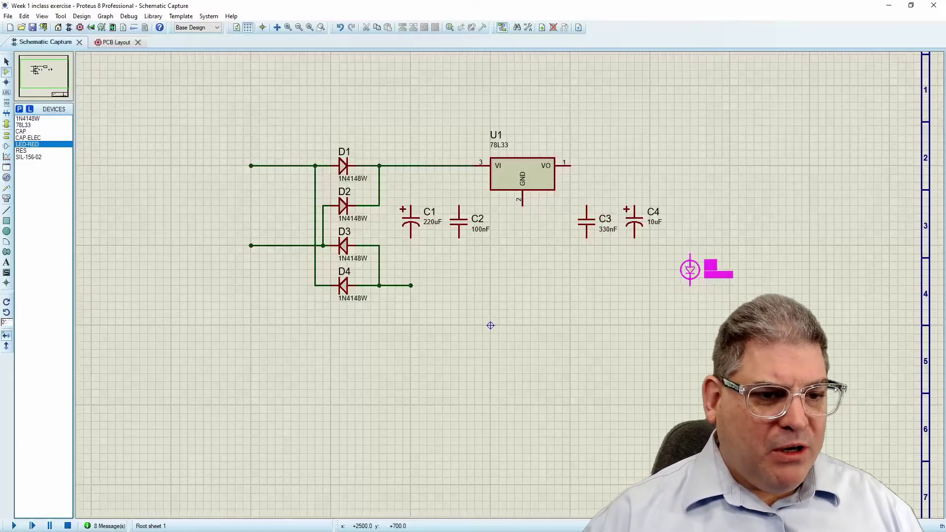
click(681, 245)
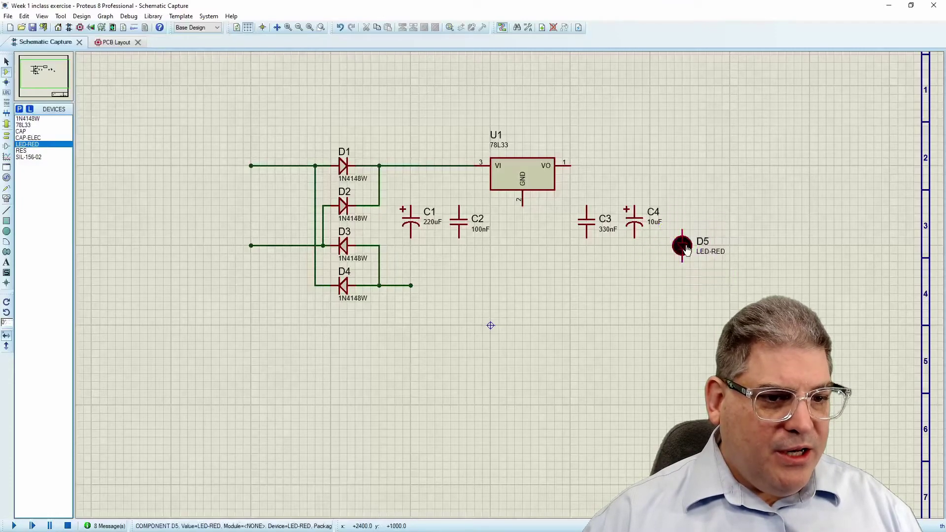
Step: Place a vertical RES resistor above LED D5 and wire it between the regulator's VO pin and the LED's anode
click(25, 151)
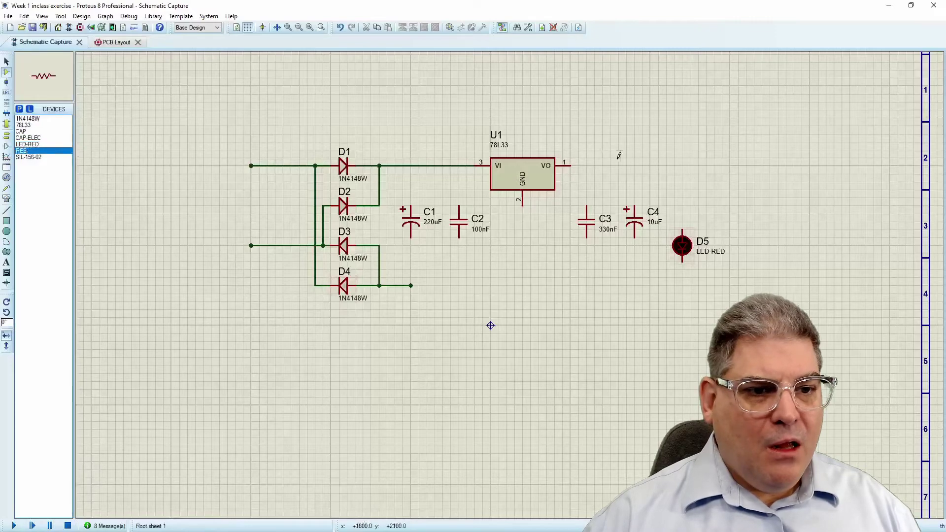
key(KP_Add)
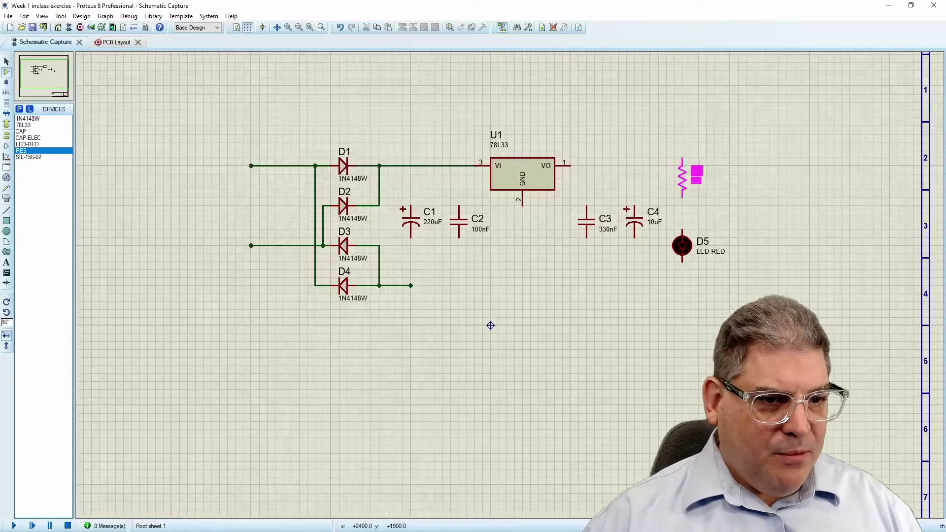
click(681, 193)
click(682, 215)
click(682, 230)
click(687, 178)
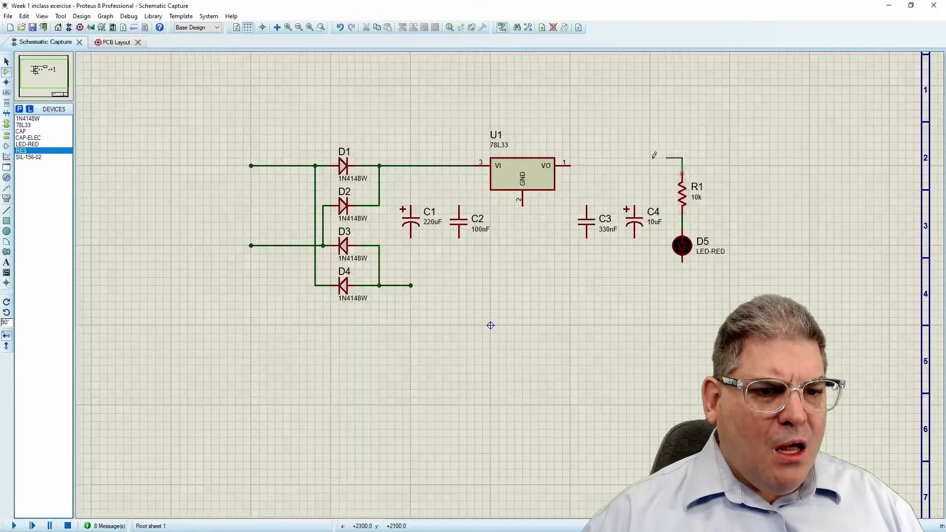
click(569, 166)
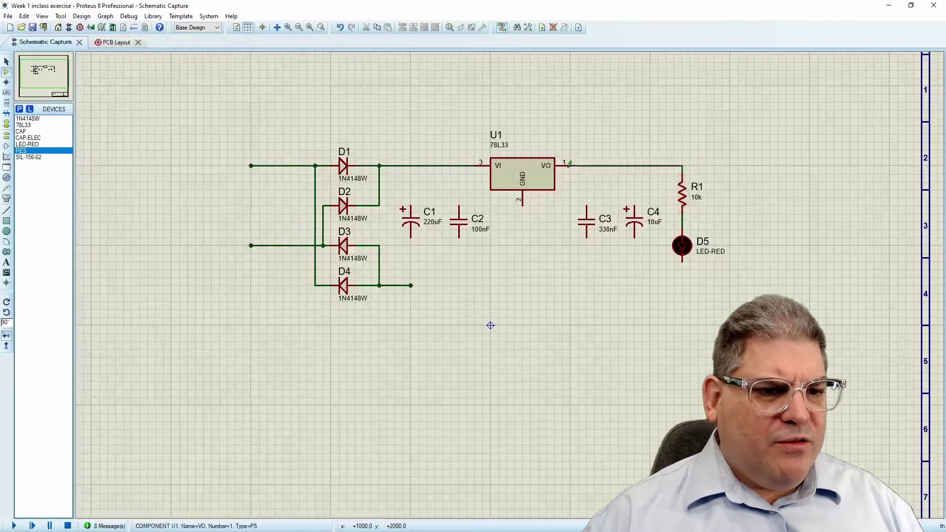
Step: Review LED D5's component properties and set the value of resistor R1 to 130
click(696, 199)
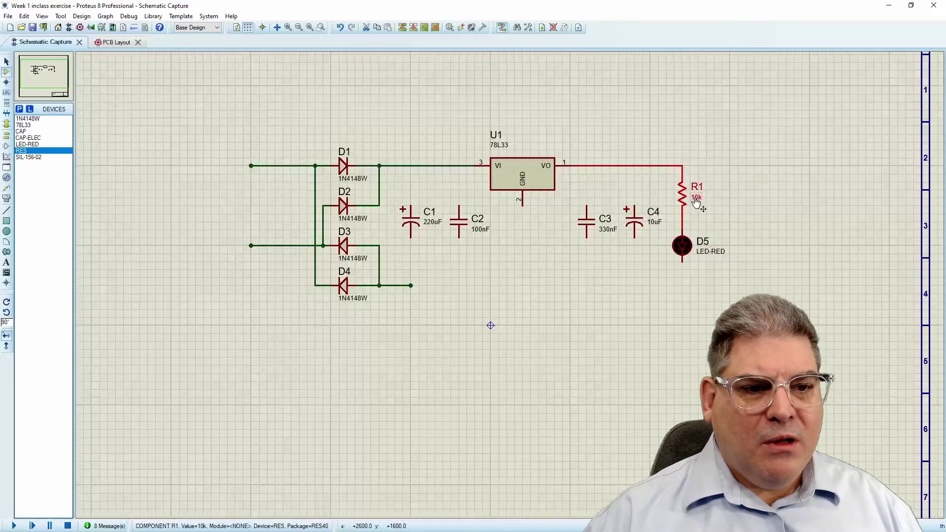
double_click(685, 254)
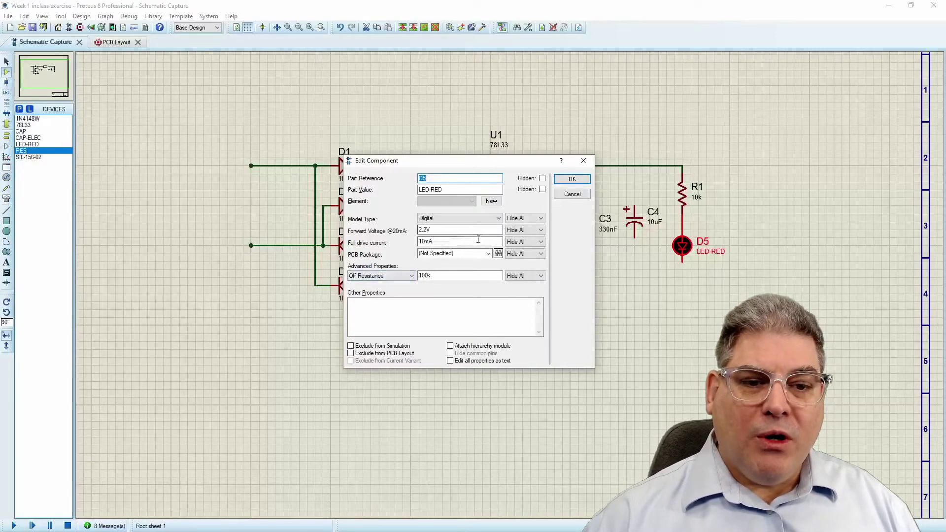
click(589, 164)
double_click(696, 198)
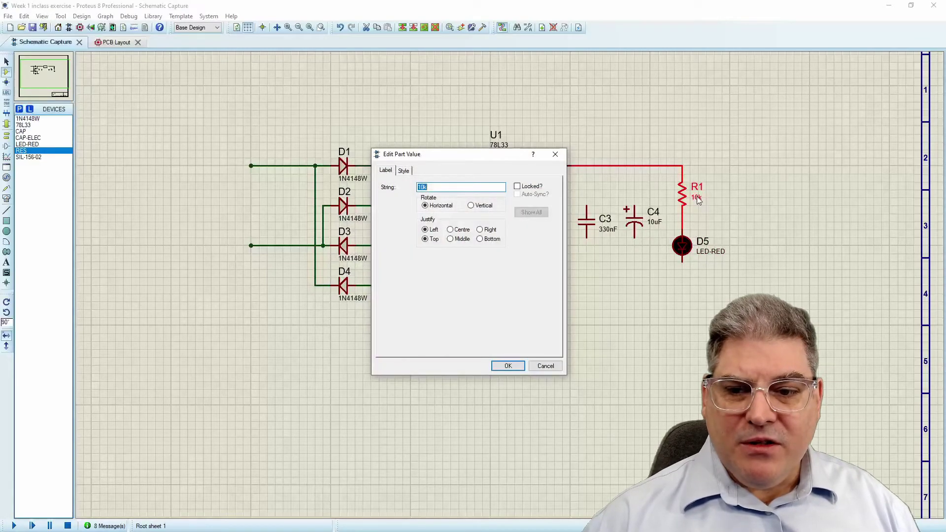
text(130)
key(Return)
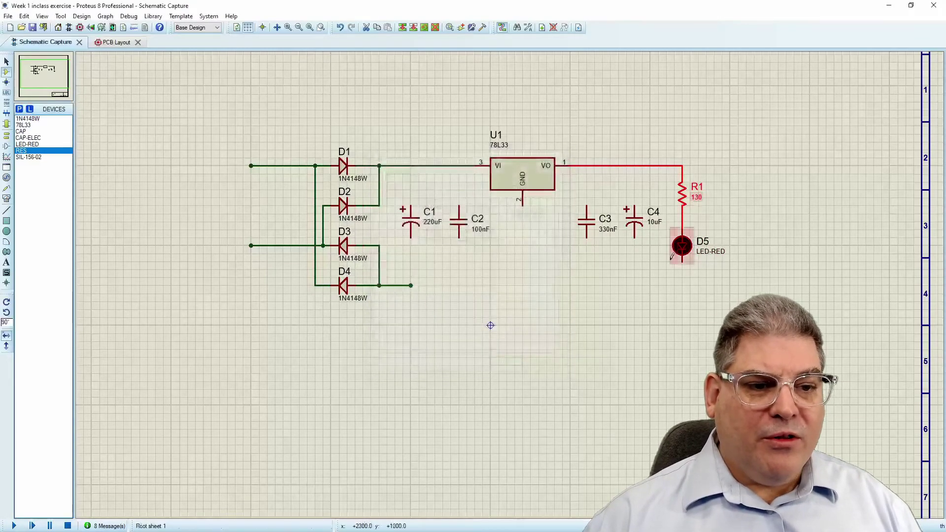
Step: Wire a ground rail from the D3/D4 junction to LED D5's cathode and connect the regulator's GND pin to it
click(411, 285)
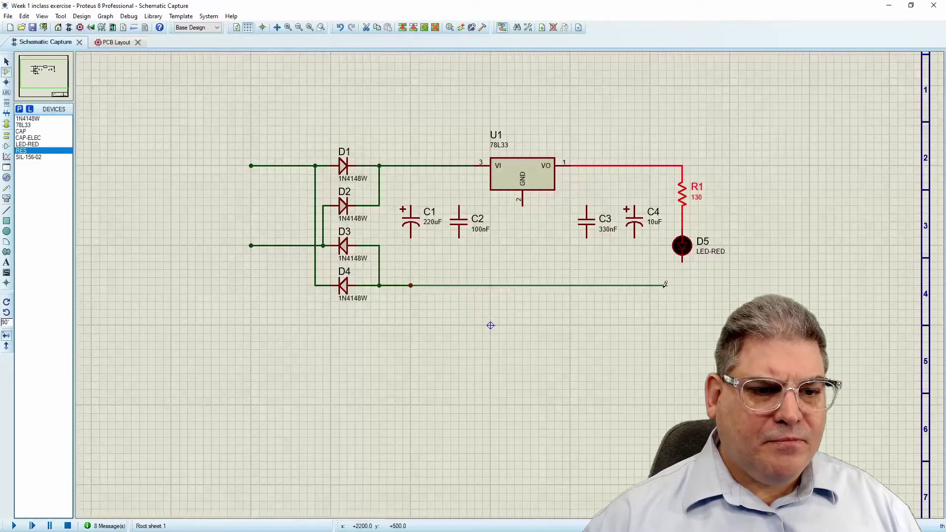
click(682, 269)
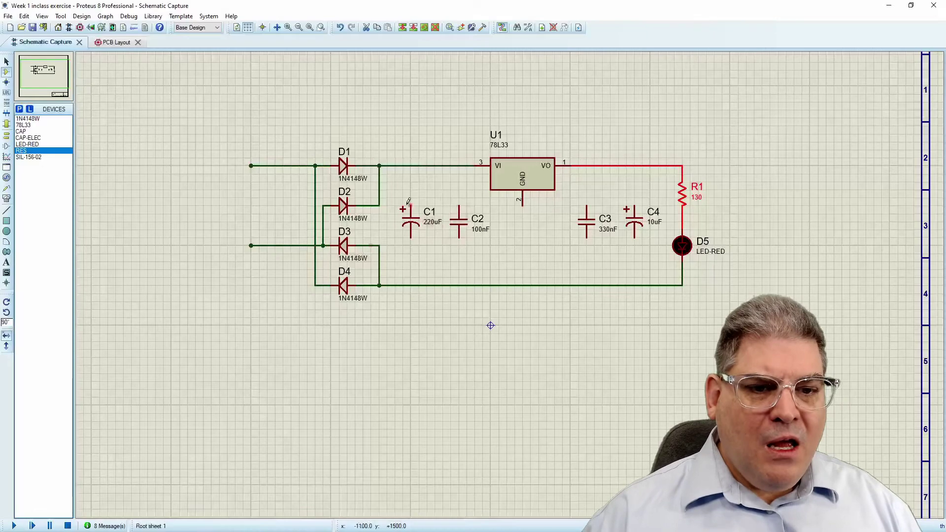
click(522, 204)
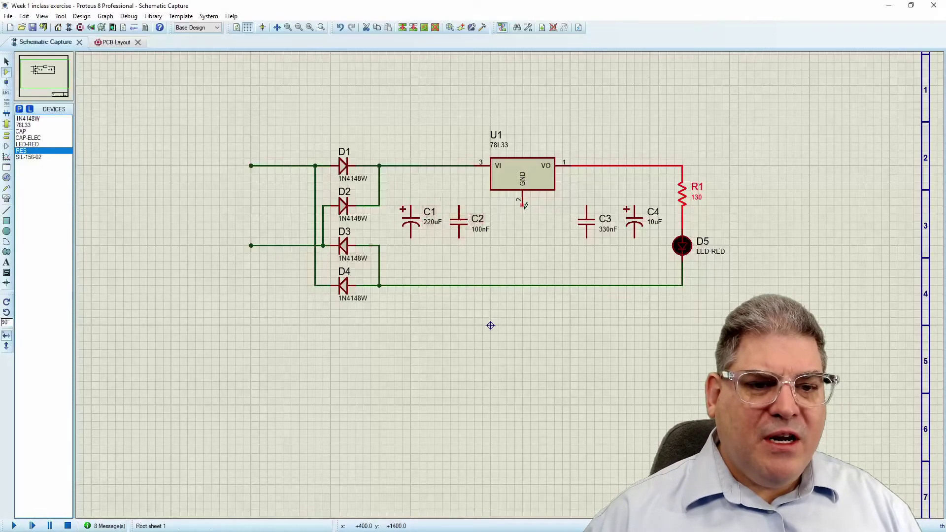
click(523, 285)
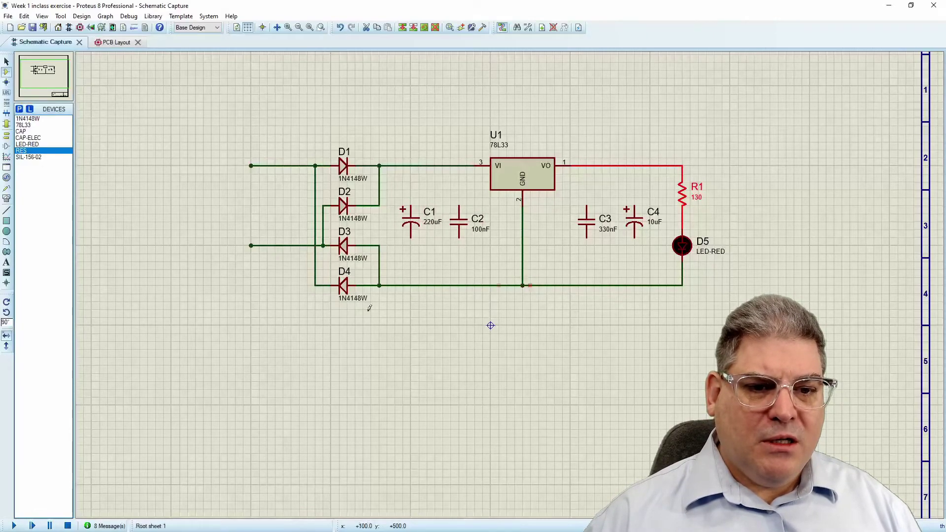
Step: Wire the lower pins of C1, C2, C3 and C4 down to the ground rail
click(412, 237)
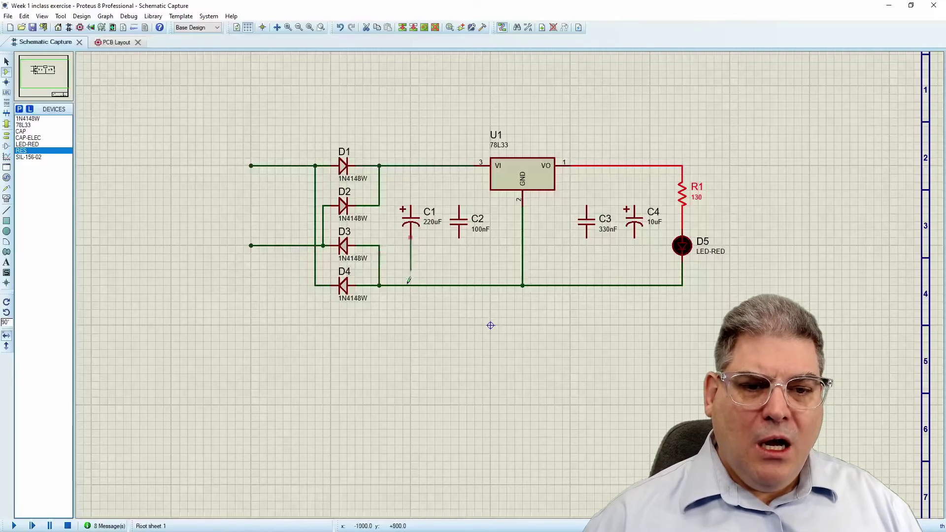
click(412, 285)
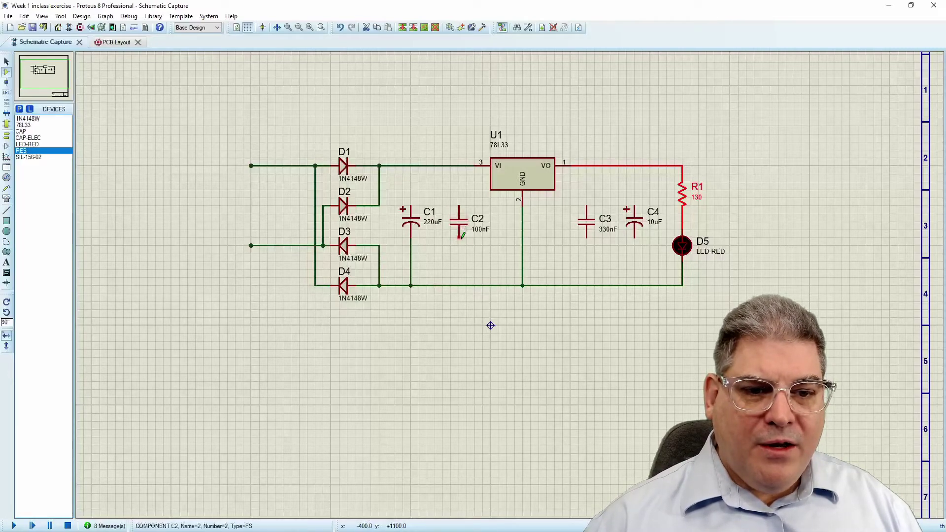
double_click(587, 238)
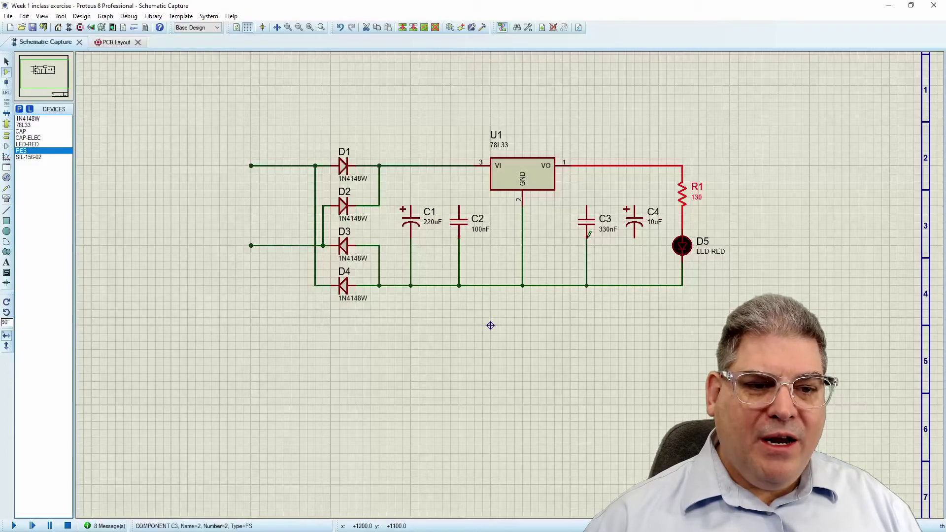
double_click(634, 239)
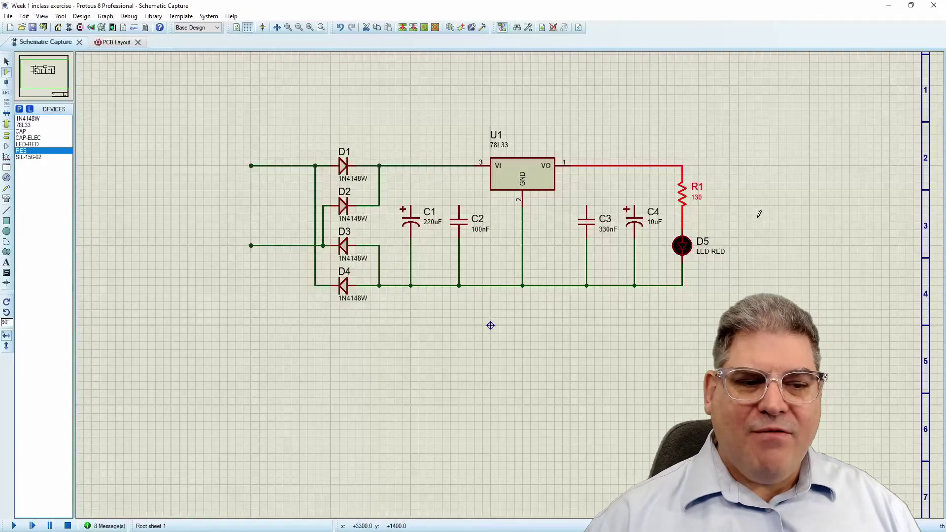
mouse_move(757, 211)
mouse_down()
mouse_move(773, 223)
mouse_move(755, 218)
mouse_up()
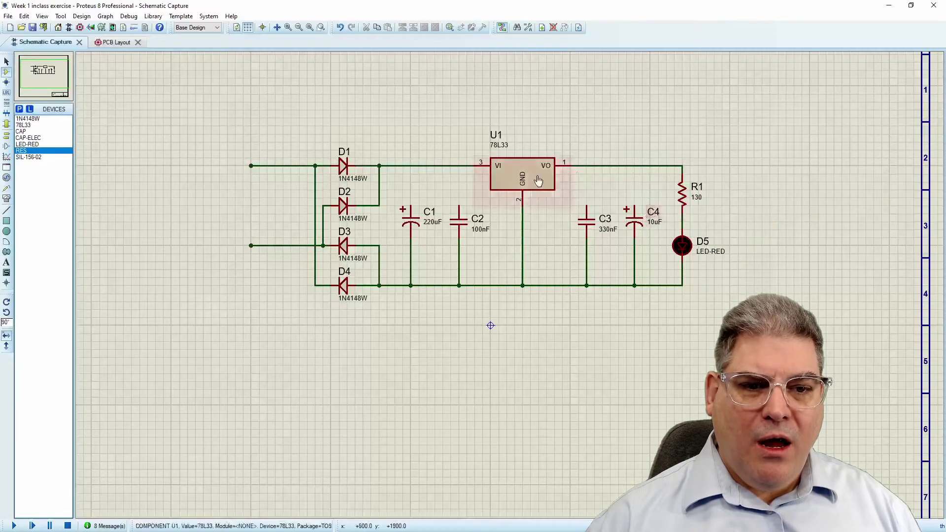
click(411, 165)
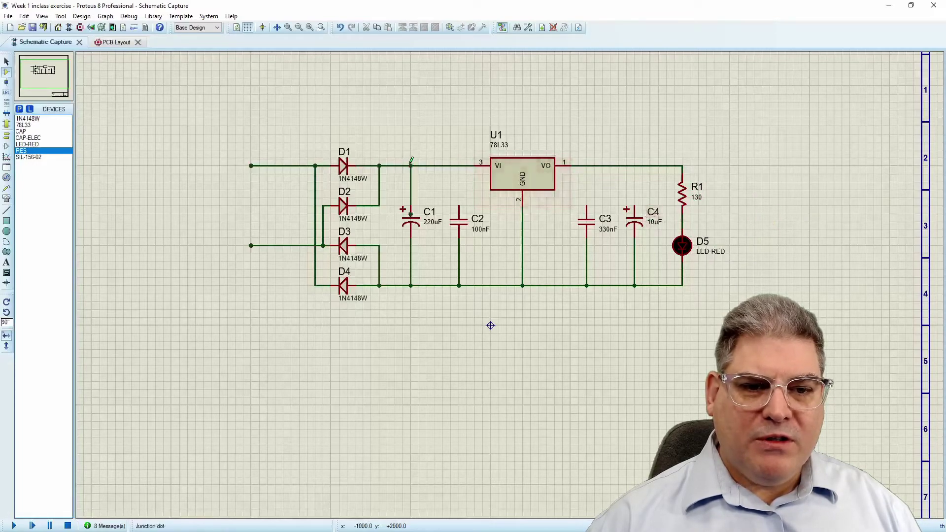
click(411, 212)
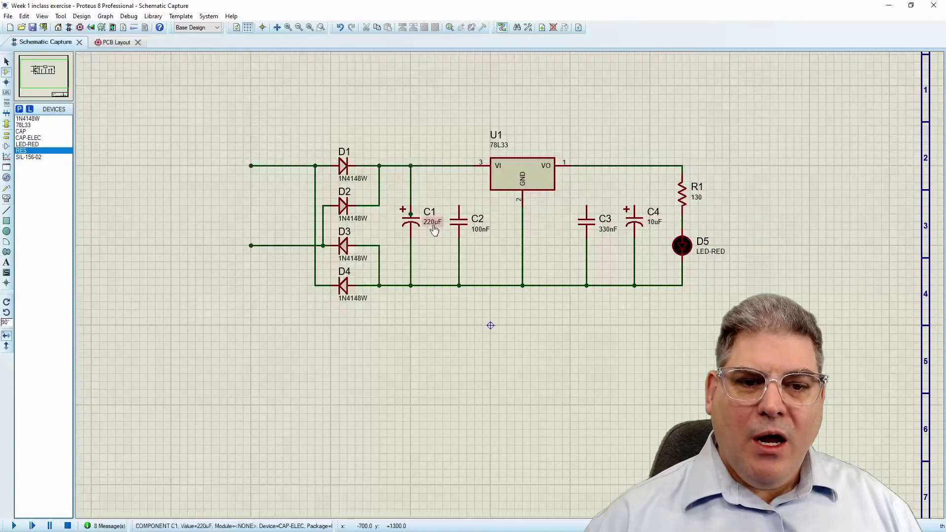
click(411, 204)
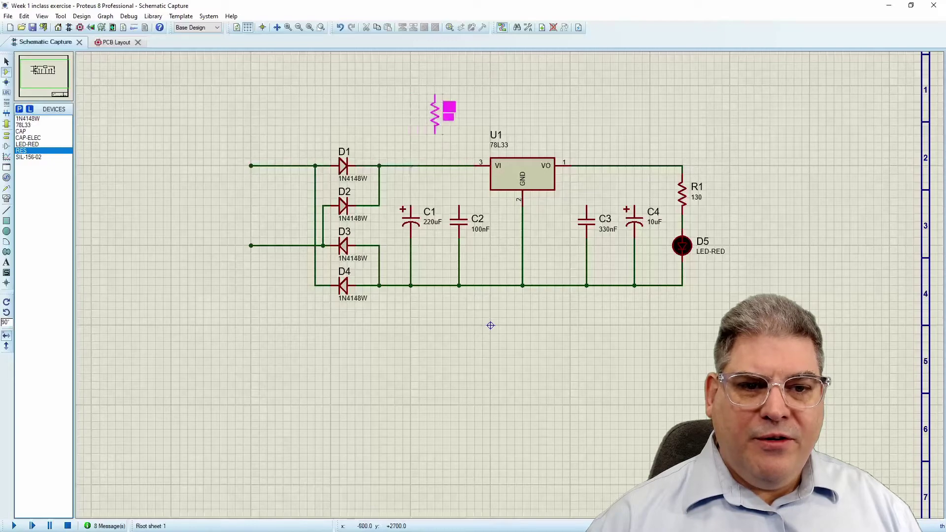
click(411, 166)
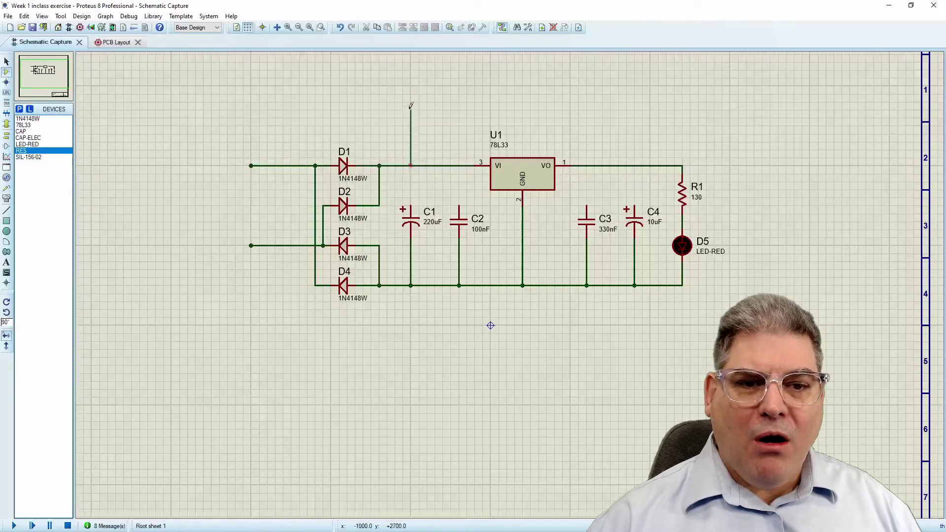
double_click(412, 108)
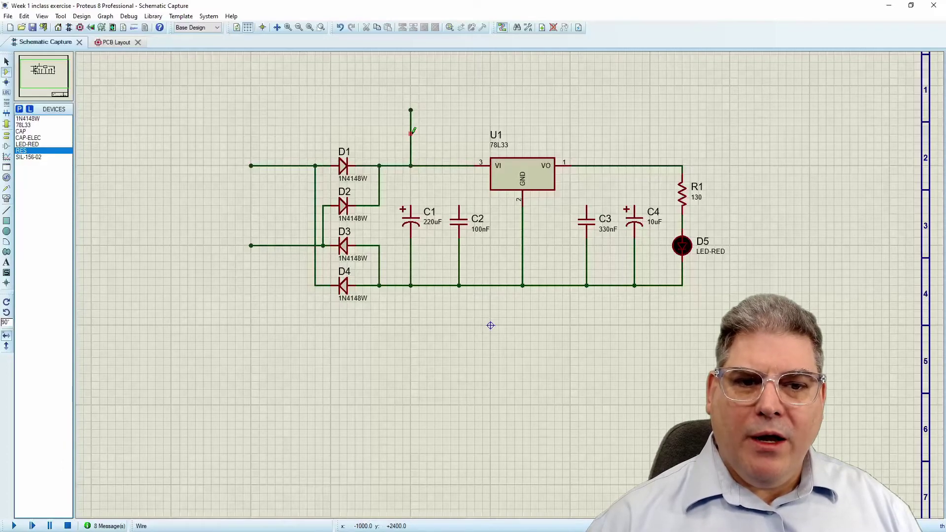
key(Delete)
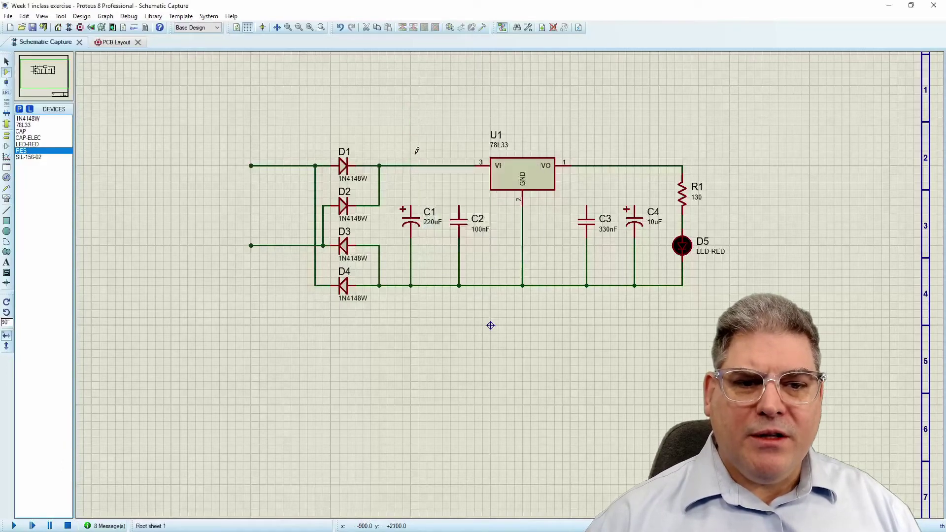
Step: Wire the upper pins of C1 and C2 to the regulator's input line and those of C3 and C4 to its output line
click(410, 165)
click(410, 206)
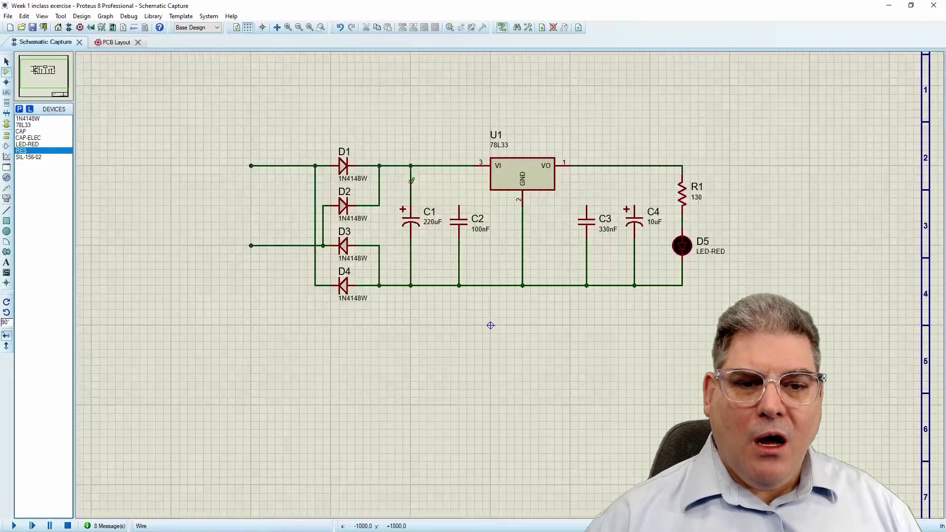
right_click(412, 181)
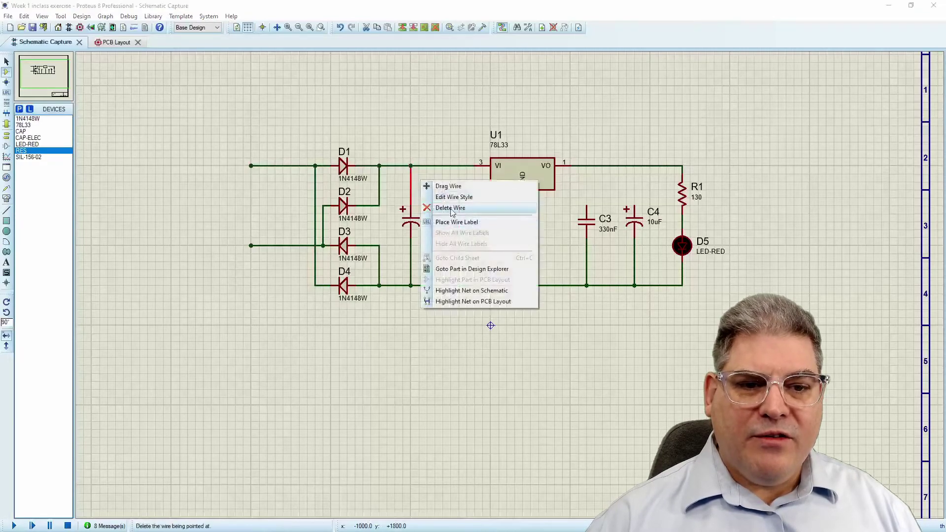
key(Escape)
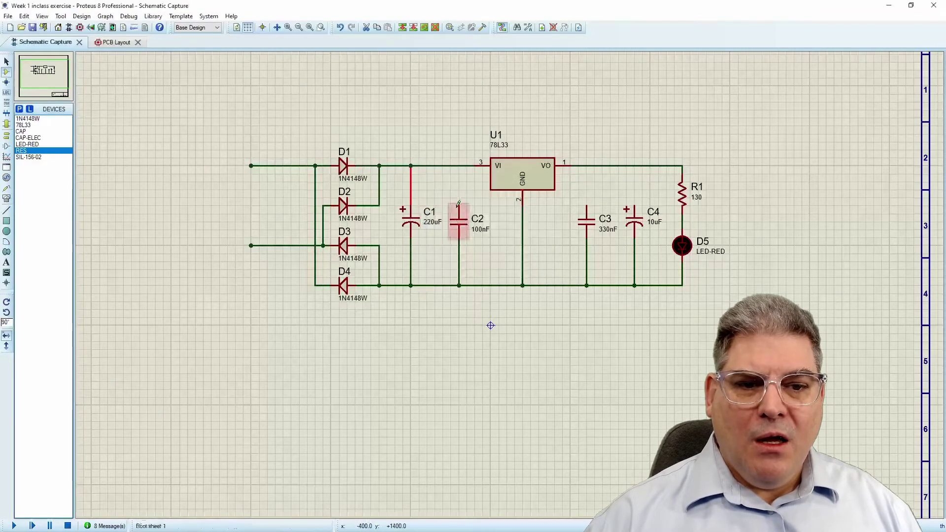
click(459, 166)
click(459, 206)
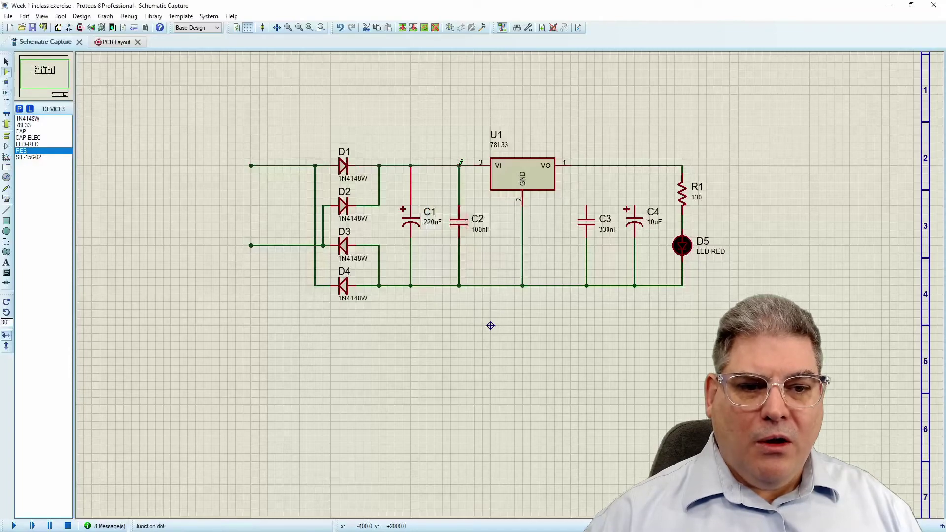
click(587, 165)
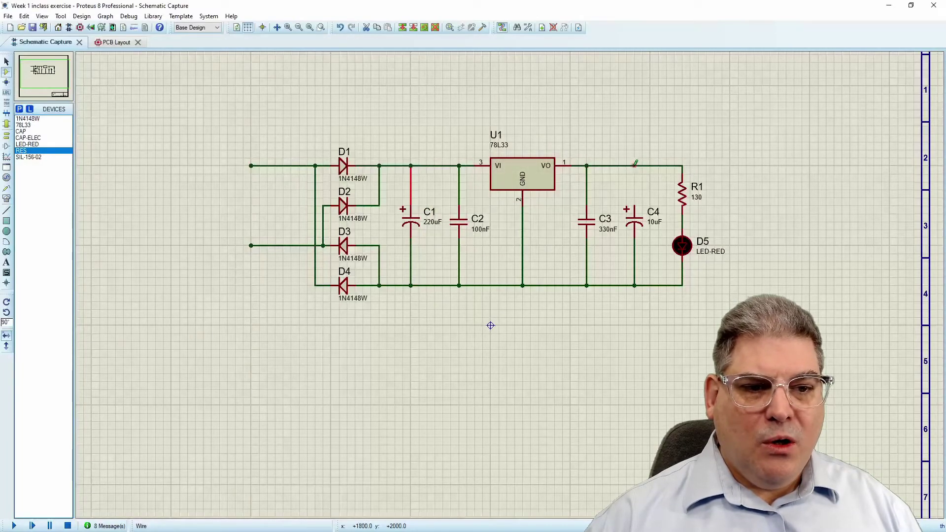
click(634, 165)
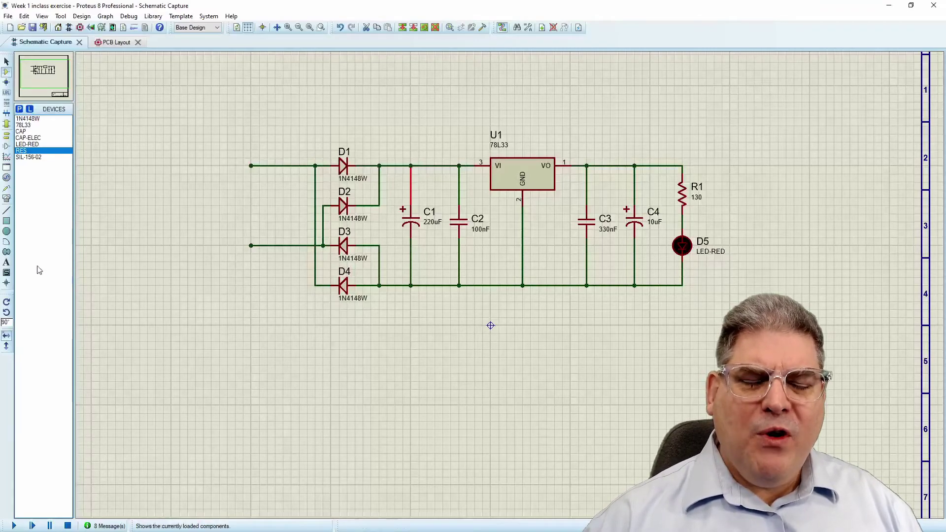
Step: Place an AC voltmeter before the diode bridge and wire it across the two AC input lines
click(7, 199)
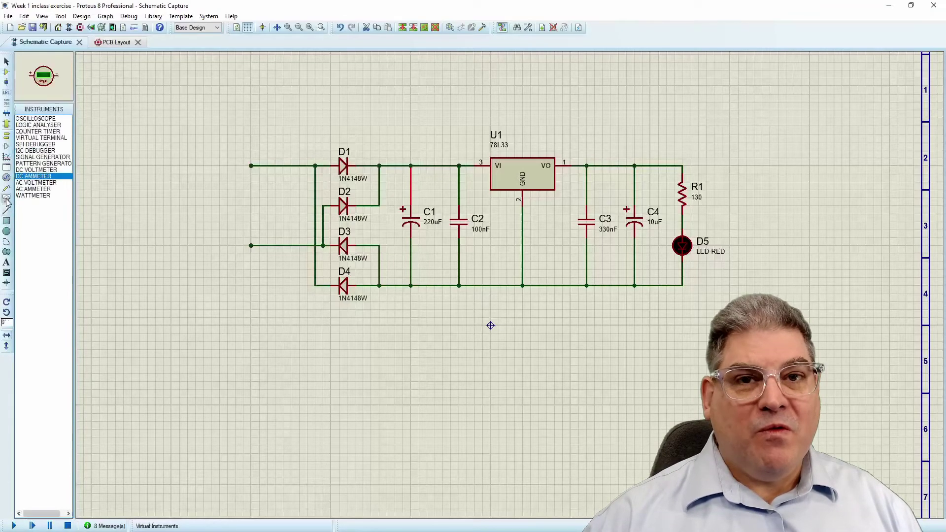
click(48, 184)
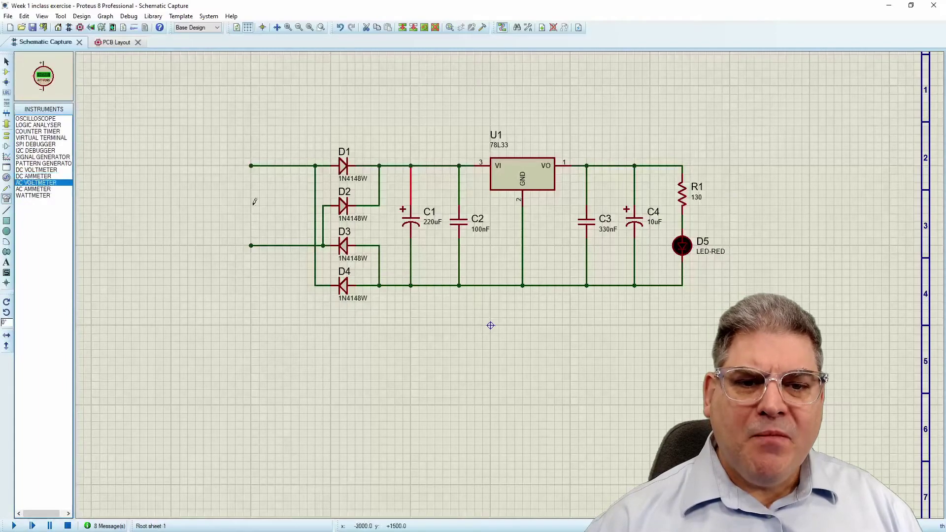
click(283, 204)
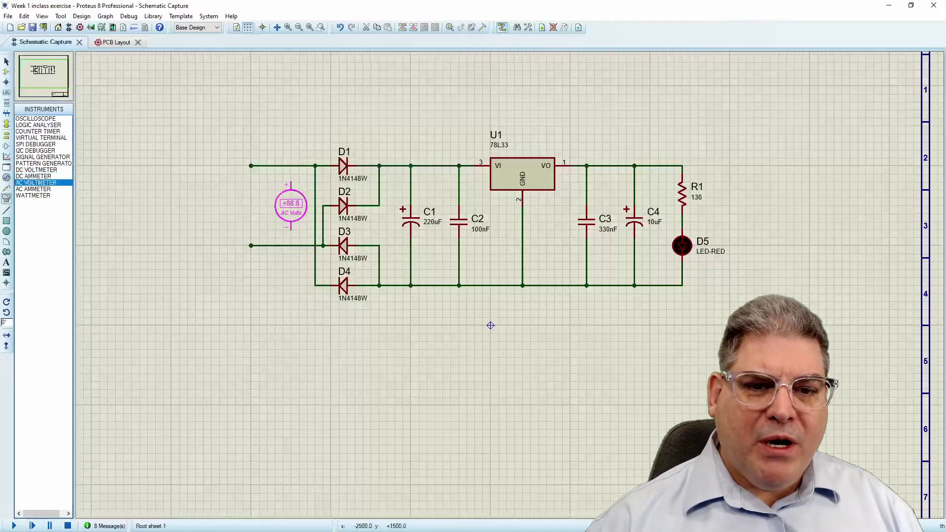
click(290, 205)
click(291, 182)
click(291, 165)
click(290, 227)
click(291, 246)
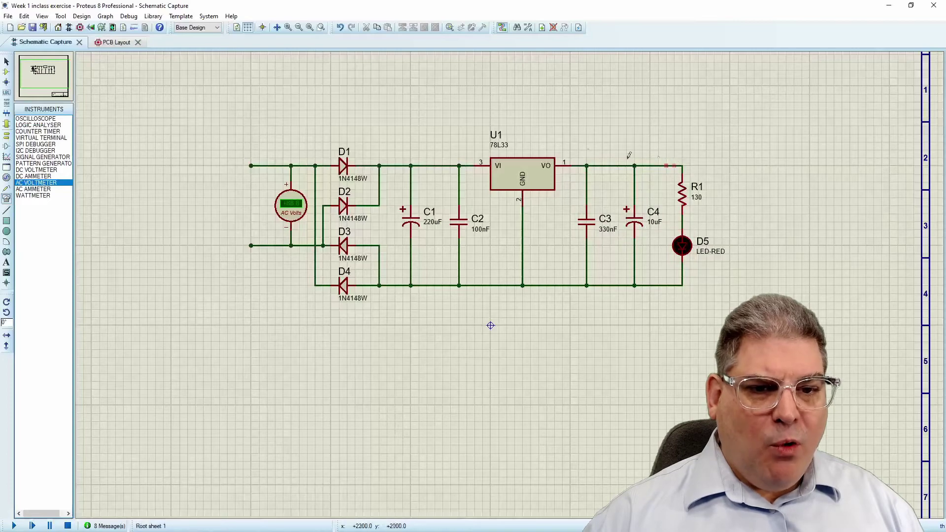
Step: Place a DC voltmeter to the right of LED D5 and wire it between the regulator's output line and the ground rail
click(38, 171)
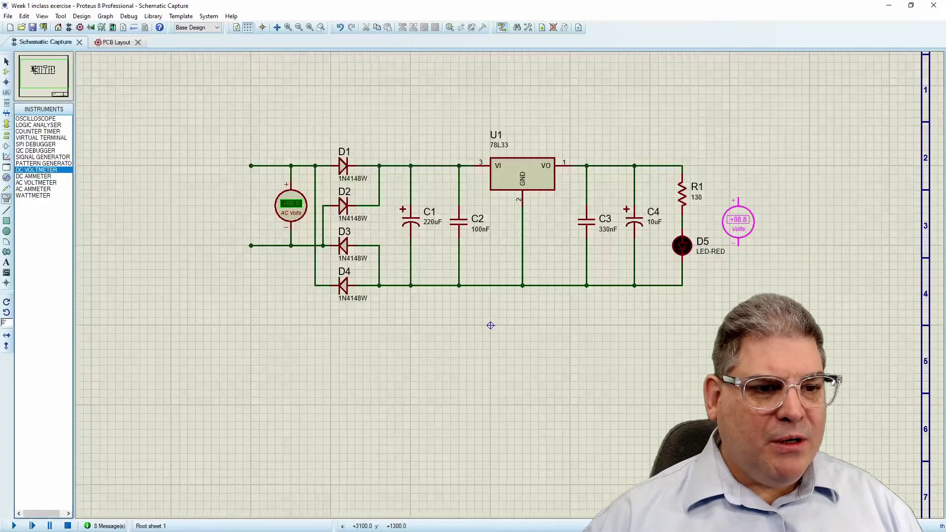
click(738, 221)
click(738, 200)
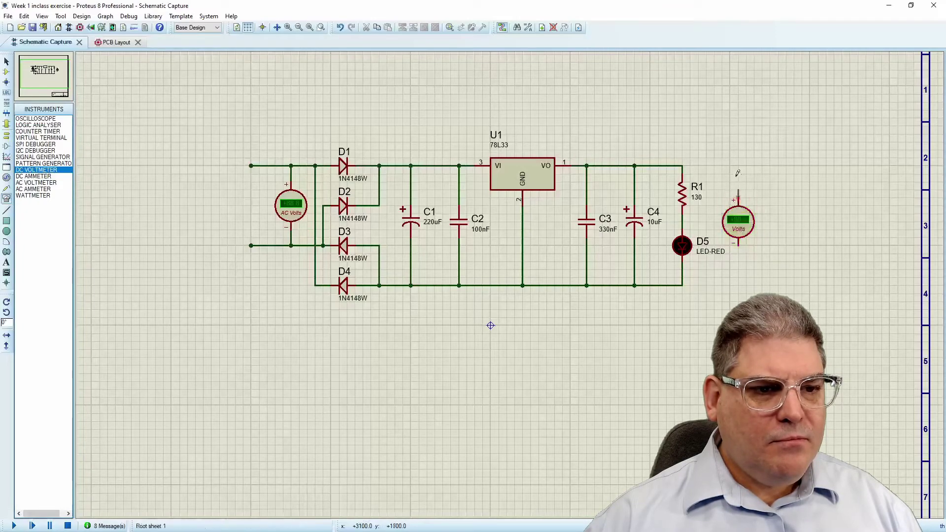
click(684, 165)
click(738, 244)
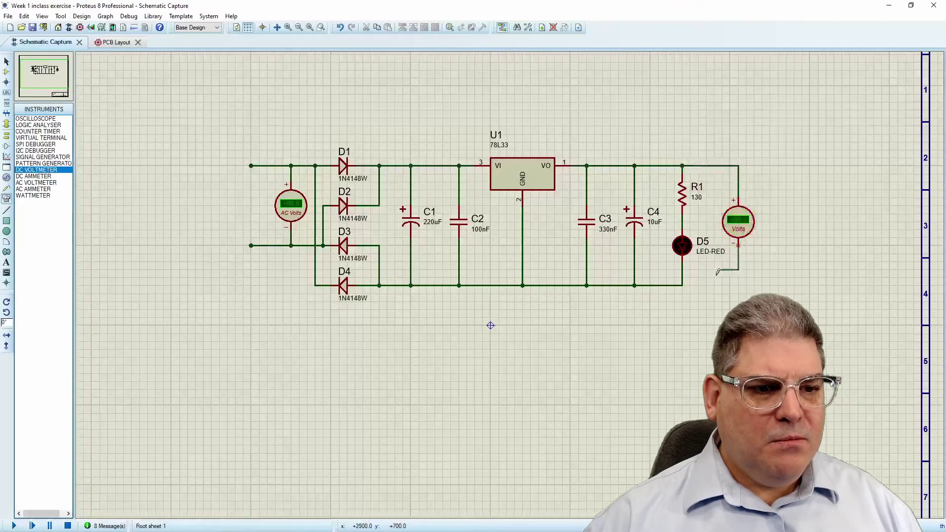
click(683, 285)
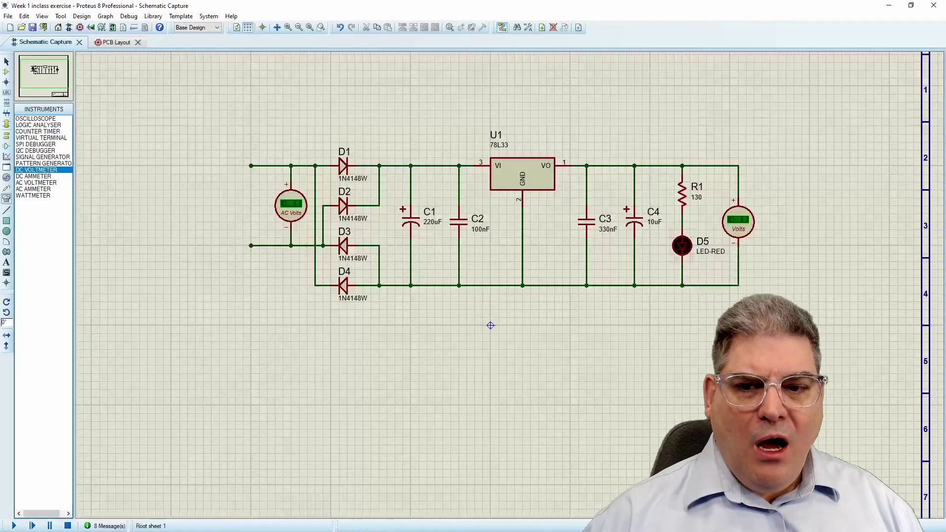
Step: Check the reference schematic on slide 23 of the lab presentation in PowerPoint, then return to the Proteus schematic
drag(0, 47, 518, 52)
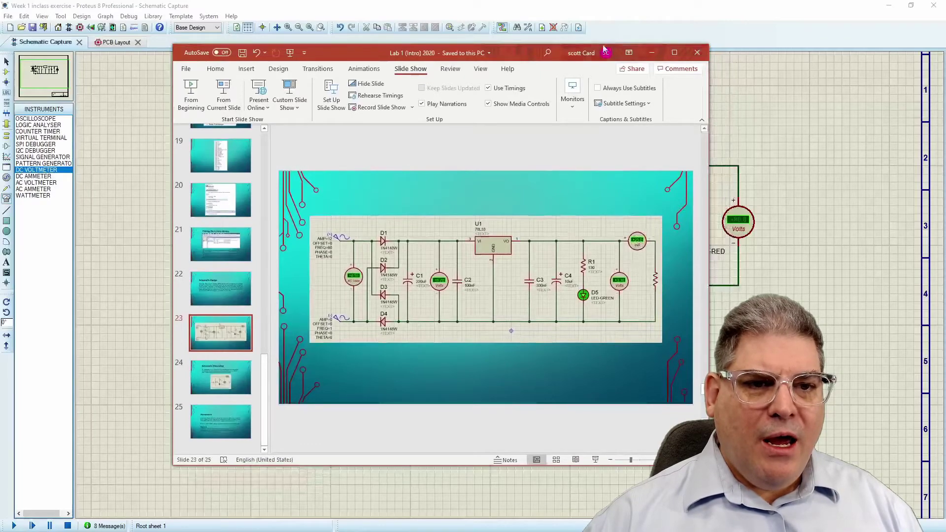
drag(516, 59, 0, 89)
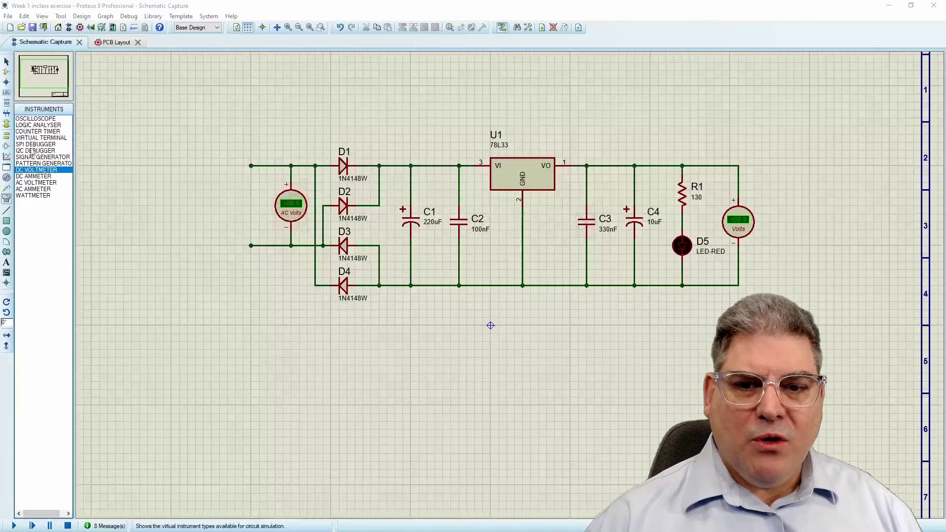
Step: Place a vertical resistor to the right of the output DC voltmeter
click(6, 77)
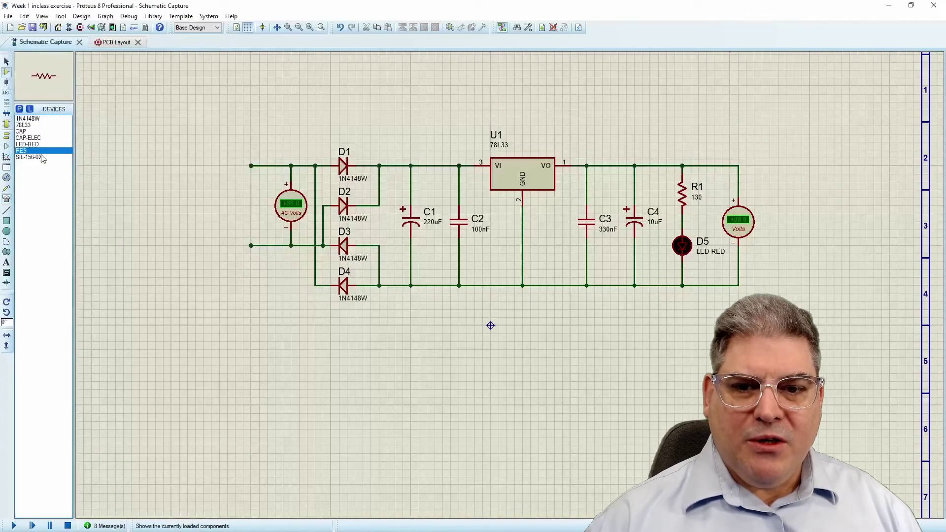
key(KP_Add)
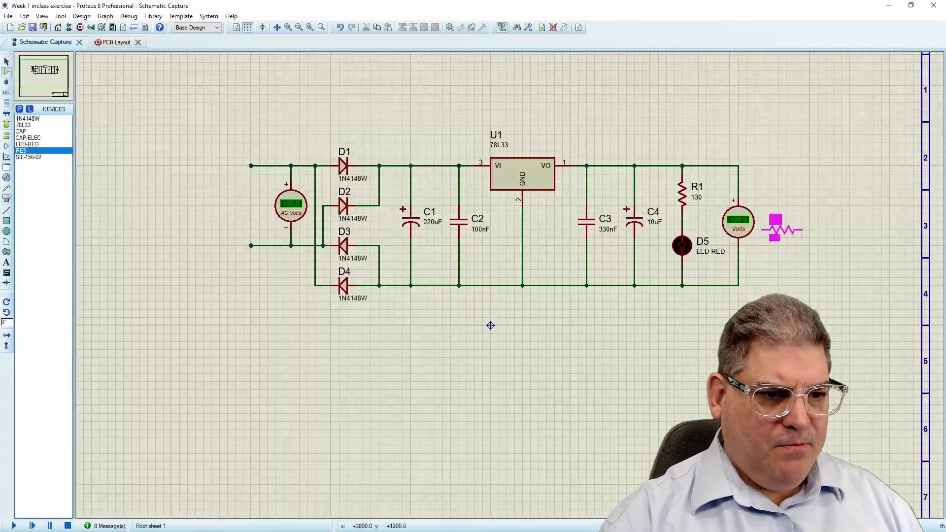
click(818, 225)
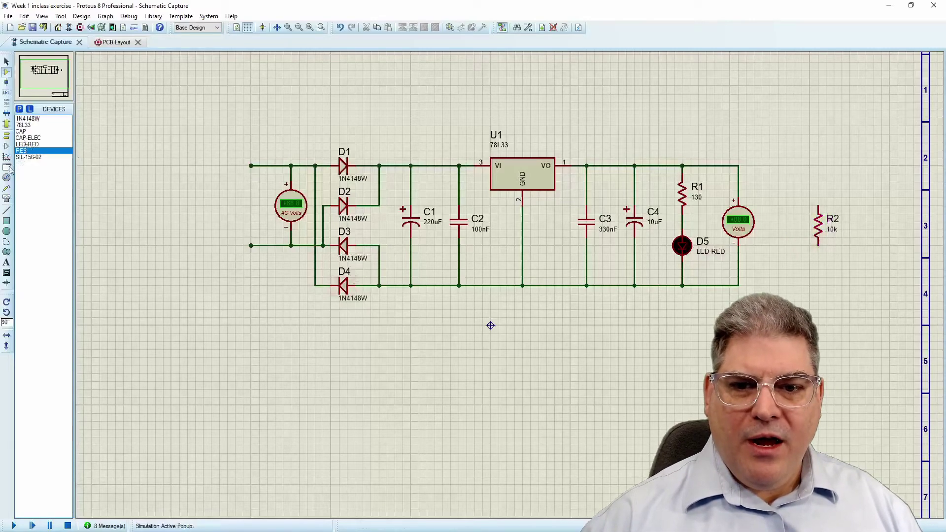
Step: Place a DC ammeter between the output voltmeter and resistor R2, level with the regulator's output line
click(6, 199)
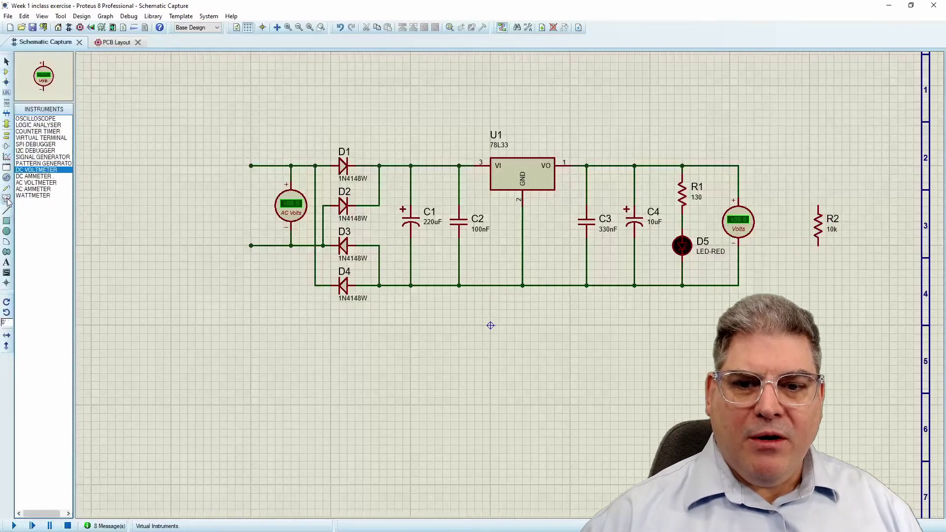
click(39, 177)
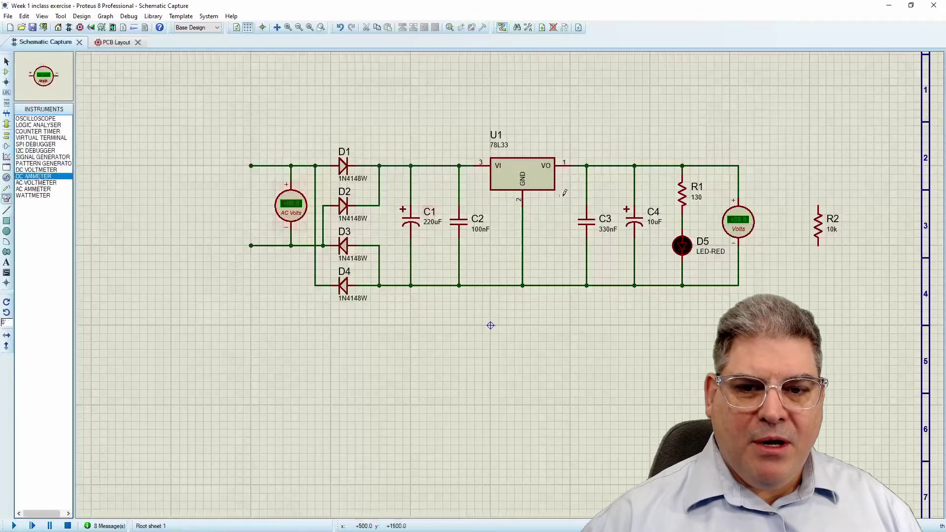
click(784, 154)
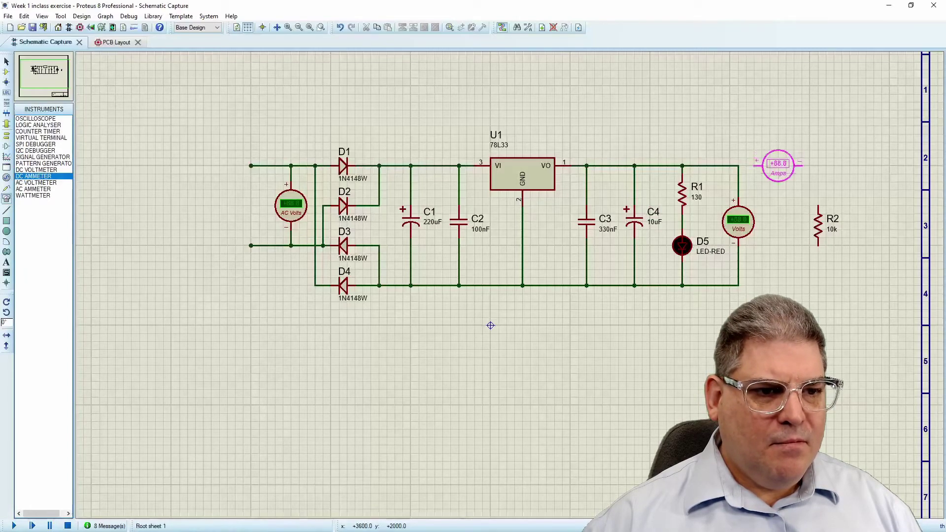
click(776, 171)
Step: Wire the DC ammeter in series between the regulator's output line and R2, and connect R2's lower pin to the ground rail
click(755, 165)
click(738, 165)
click(803, 165)
click(818, 206)
click(818, 244)
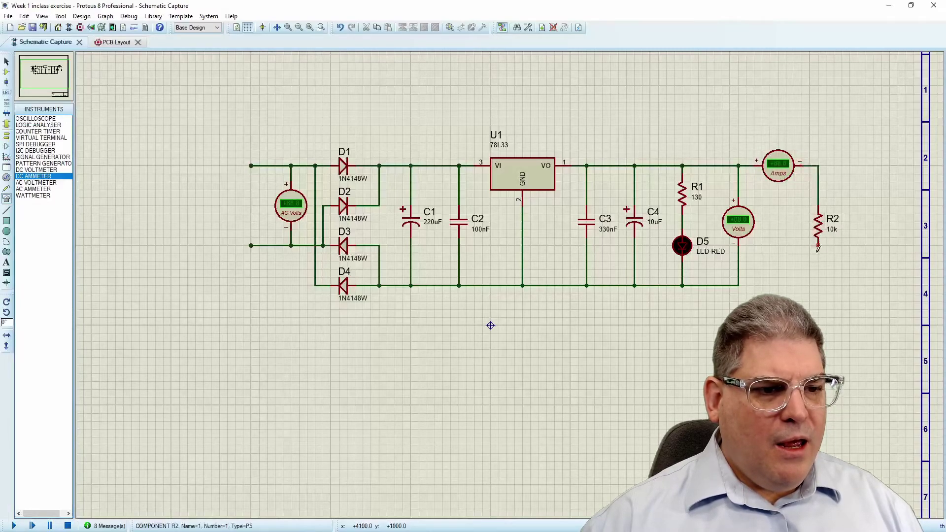
click(739, 285)
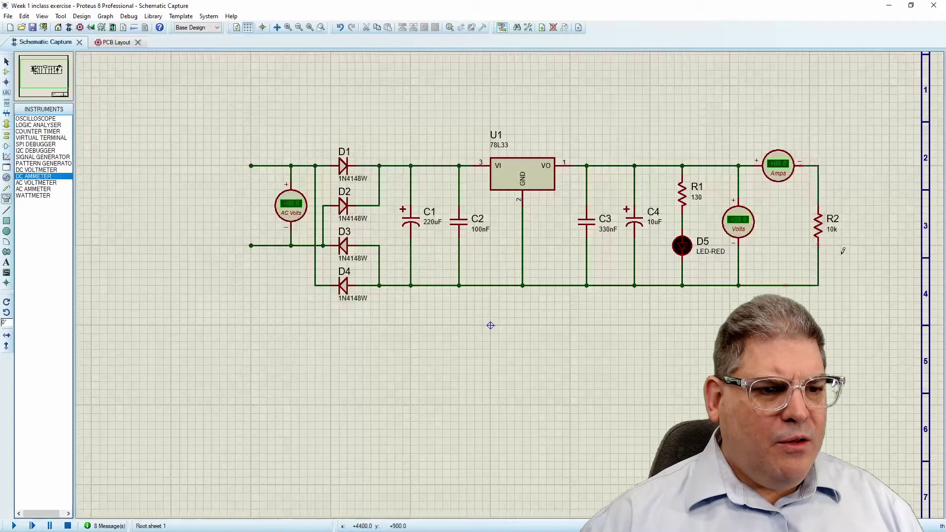
Step: Clear the part reference of load resistor R2 and set its resistance to 1k
double_click(818, 232)
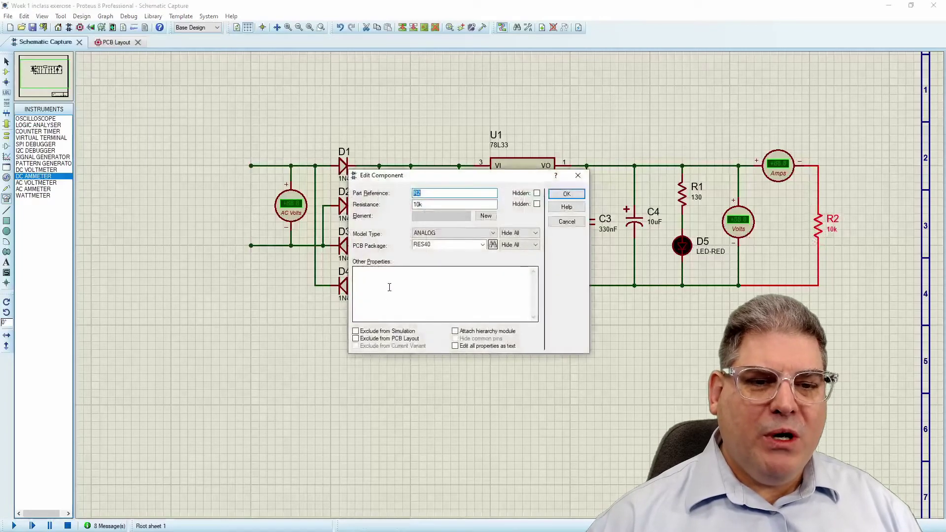
key(BackSpace)
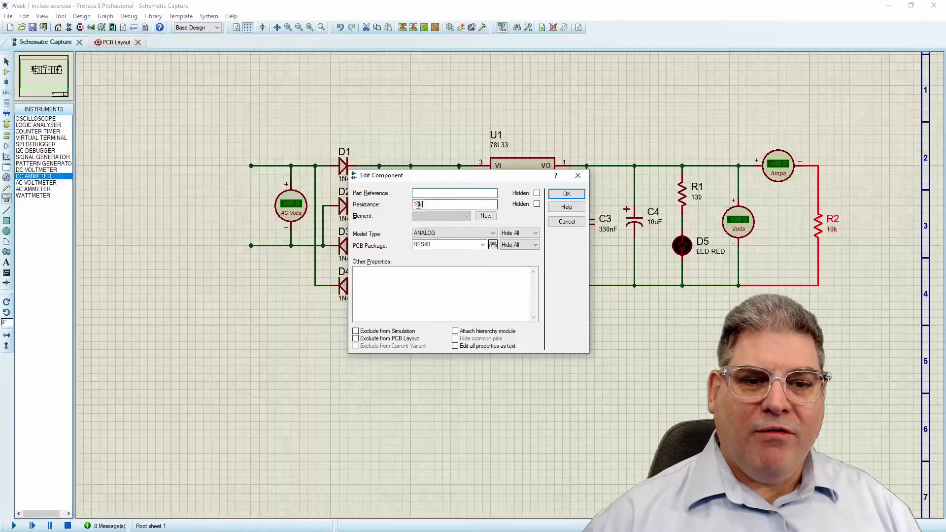
double_click(421, 204)
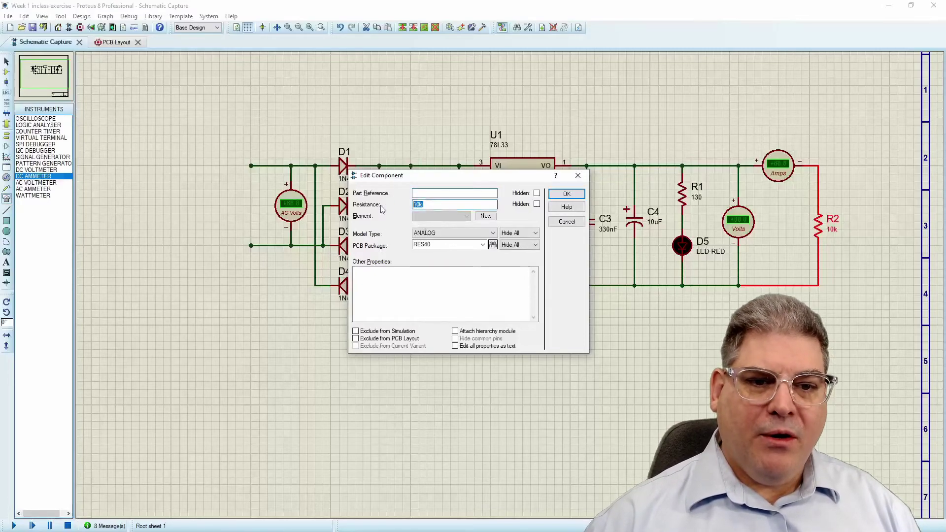
text(1k)
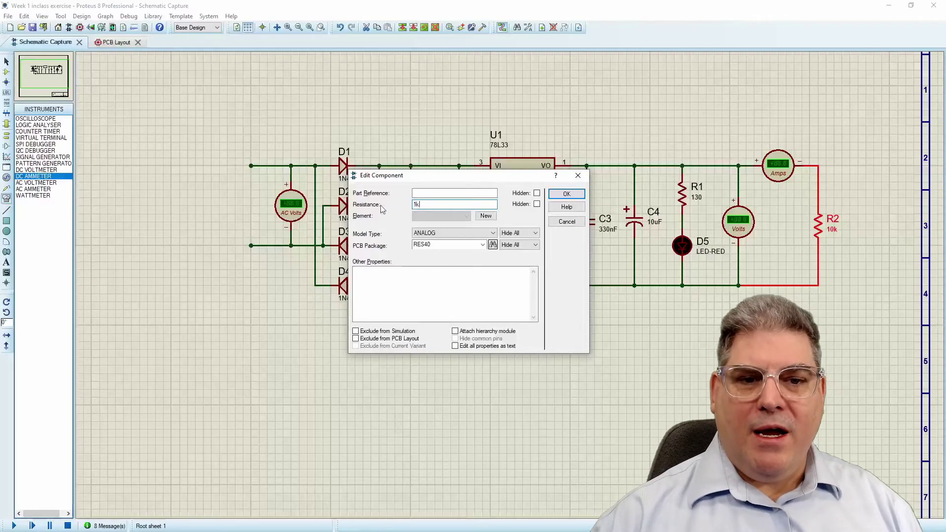
key(Return)
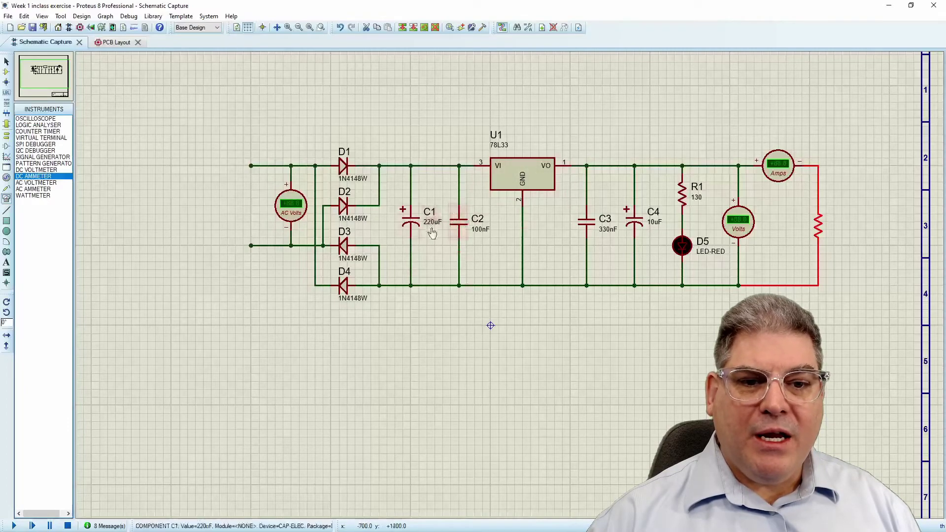
Step: Move the AC voltmeter, diode bridge and C1 together to the left to widen the gap between C1 and C2
drag(180, 94, 435, 341)
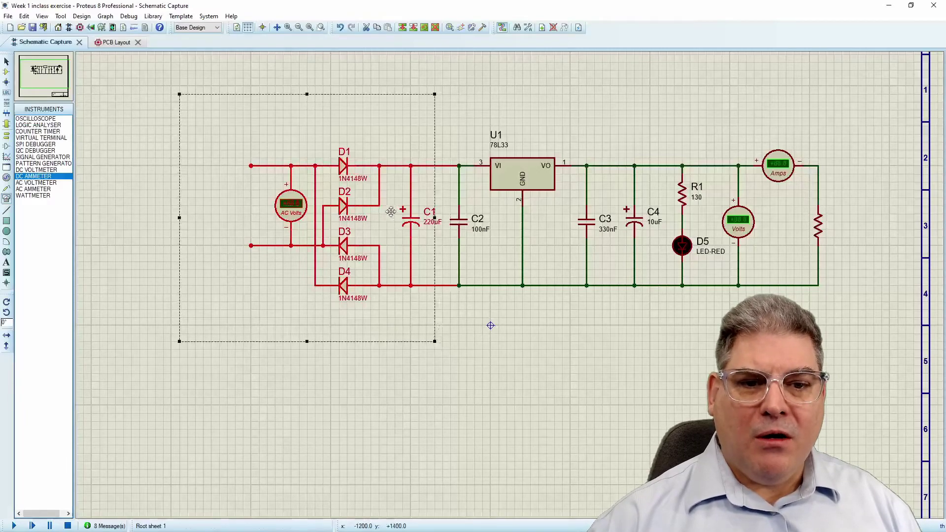
drag(386, 184, 342, 183)
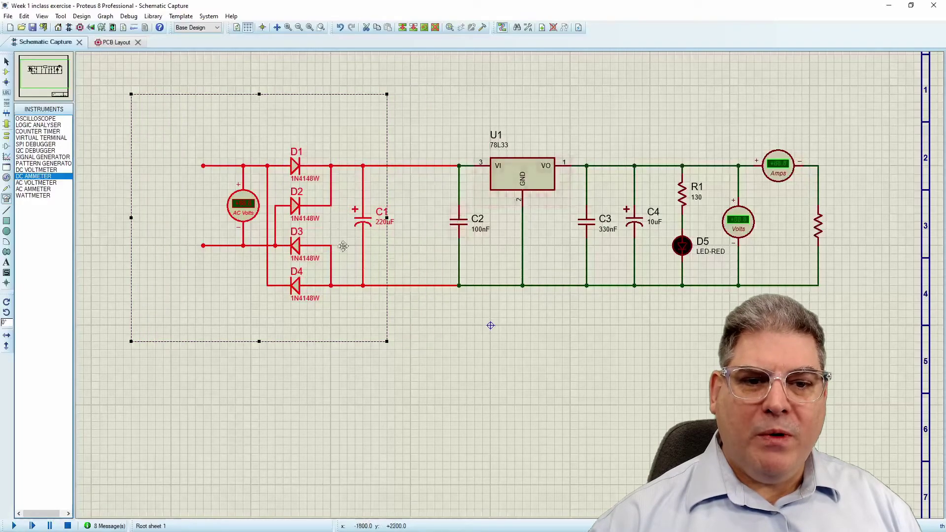
click(562, 100)
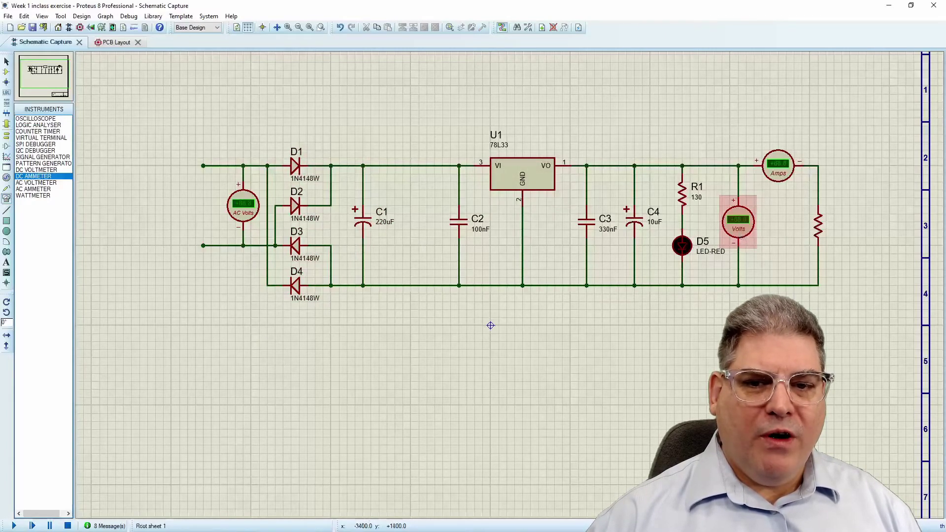
Step: Copy the output DC voltmeter between C1 and C2 and wire it between the regulator's input line and the ground rail
click(733, 224)
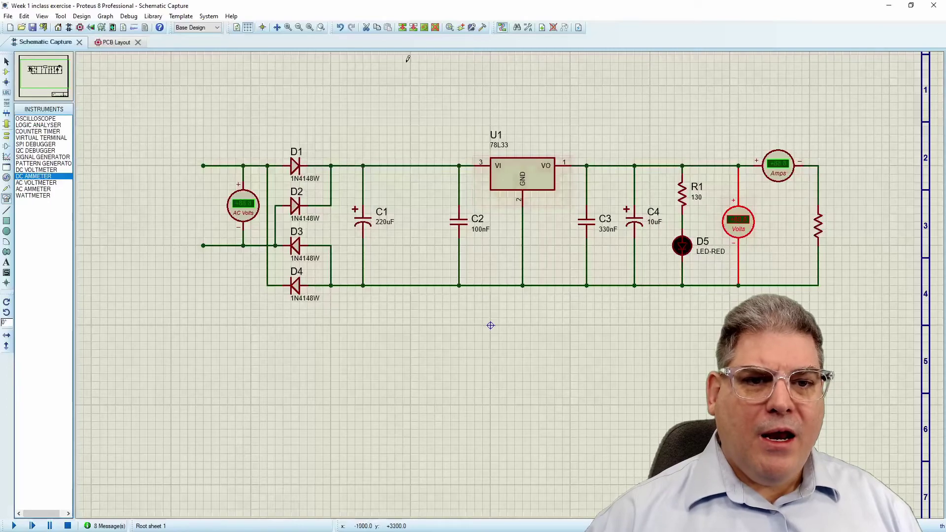
click(403, 28)
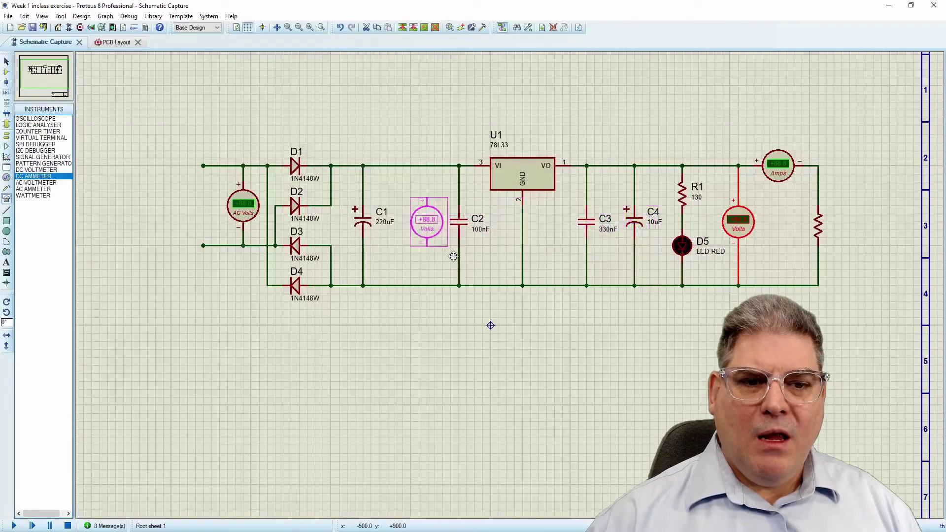
click(430, 256)
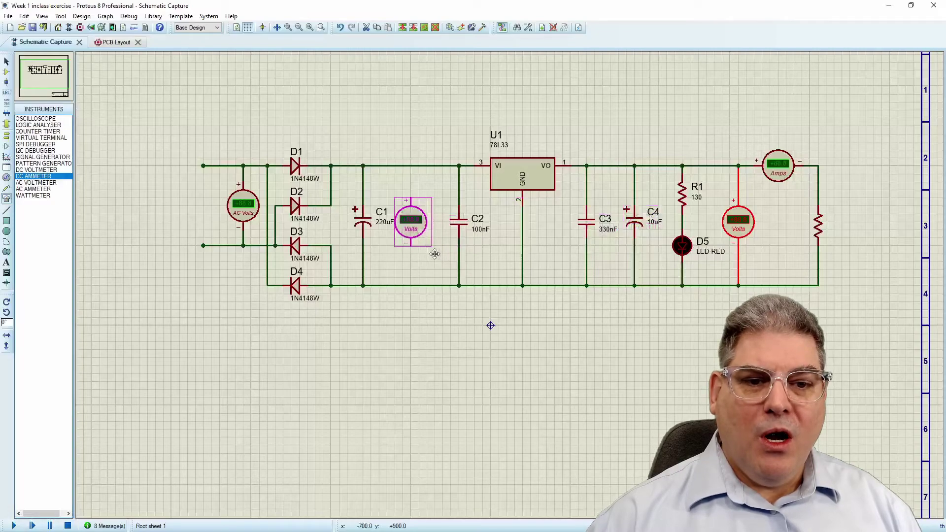
drag(412, 226, 420, 225)
click(418, 199)
click(419, 165)
click(419, 243)
click(419, 285)
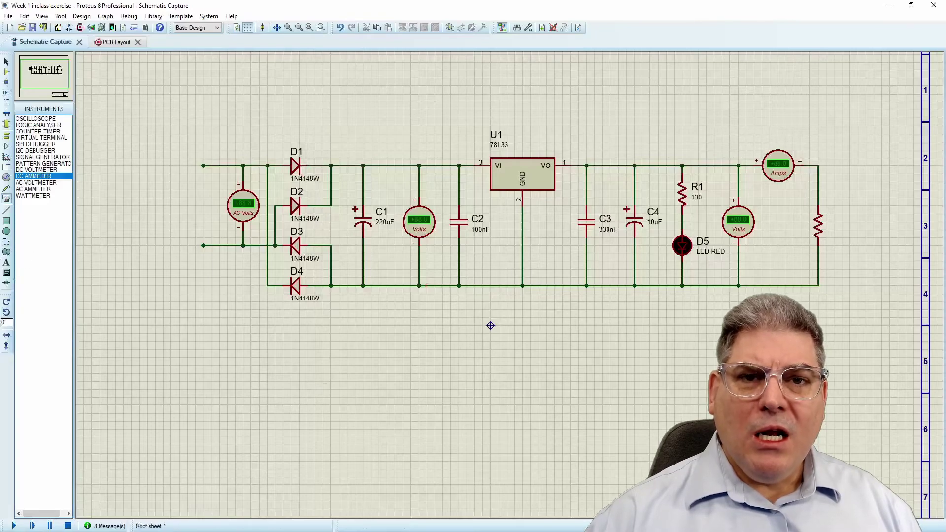
Step: Place two sine generators before the AC voltmeter and wire one to each of the (+) and (-) AC input lines
click(6, 178)
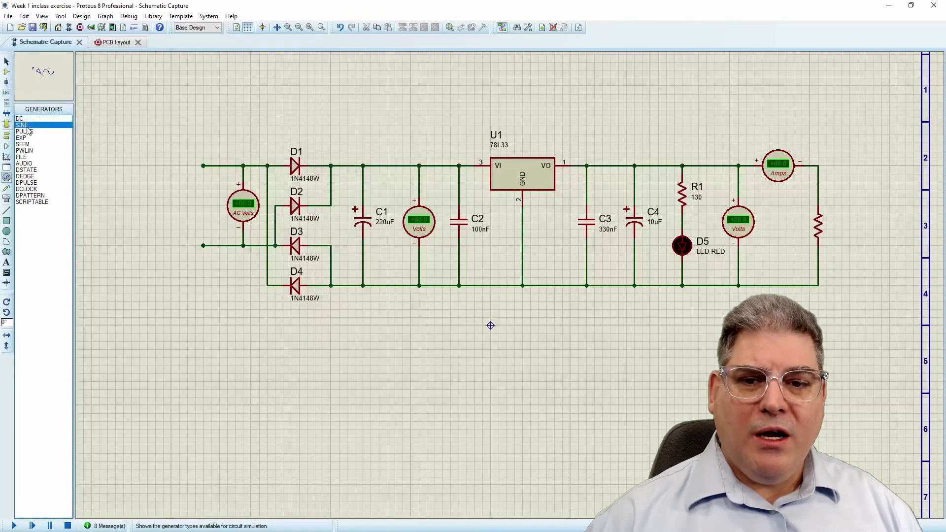
click(154, 154)
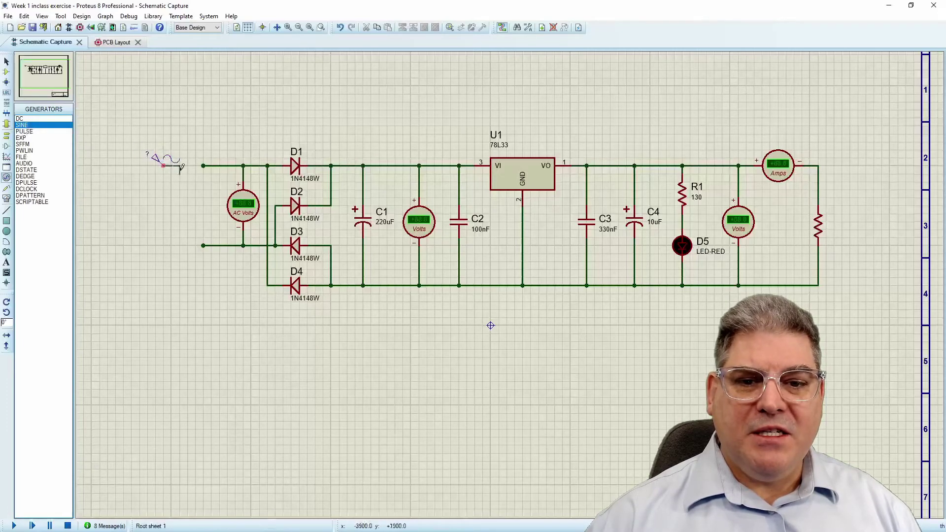
click(197, 162)
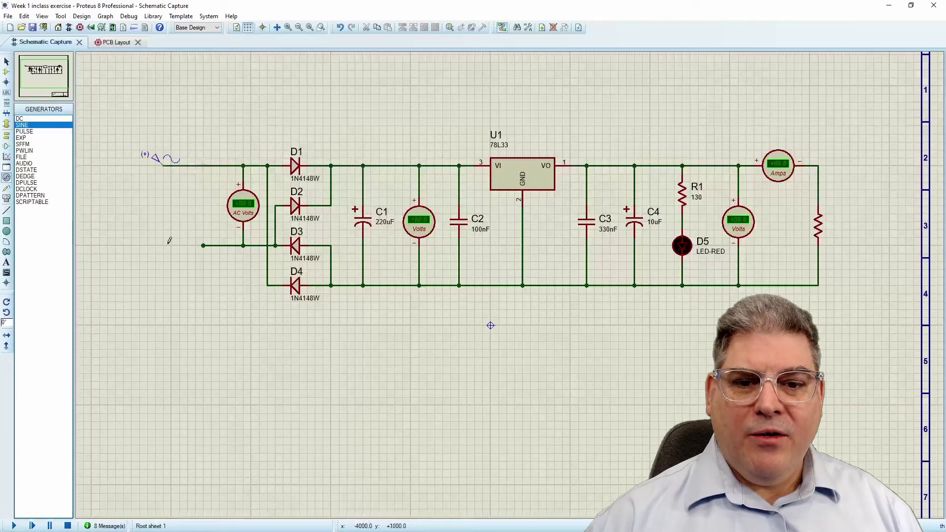
click(197, 244)
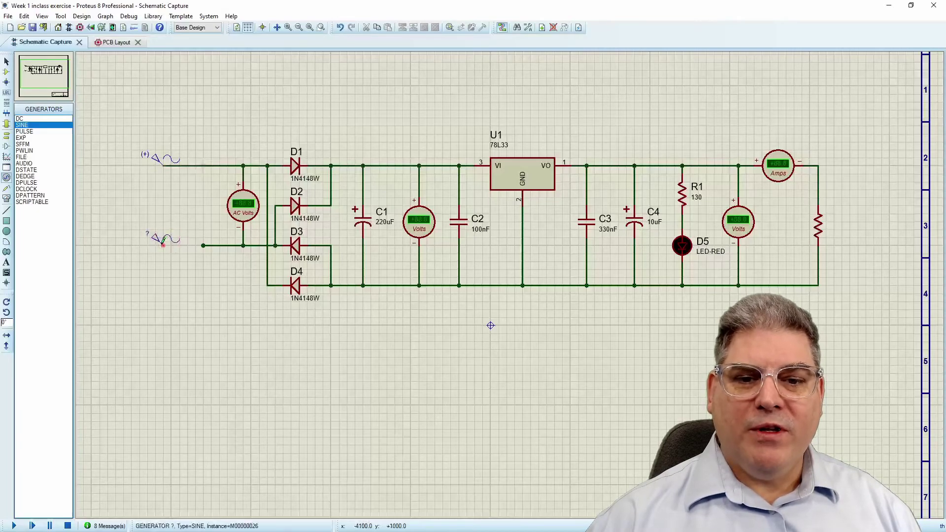
click(203, 245)
click(163, 245)
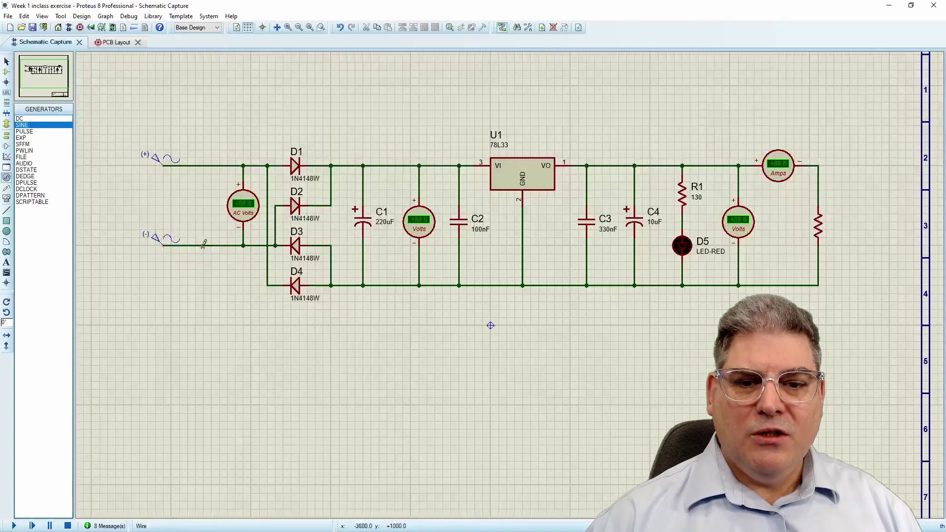
Step: Unhide the (+) sine generator's properties and set its amplitude to 12 V and frequency to 60 Hz
double_click(157, 166)
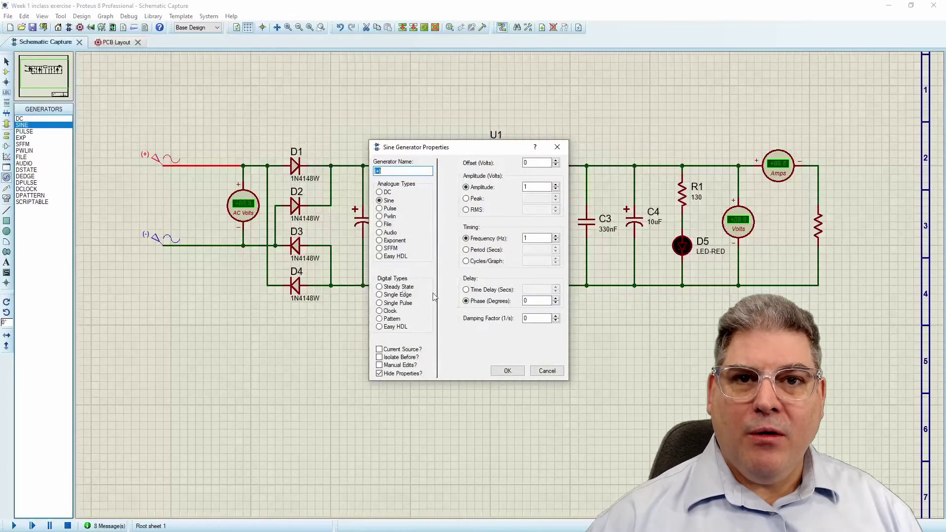
click(380, 373)
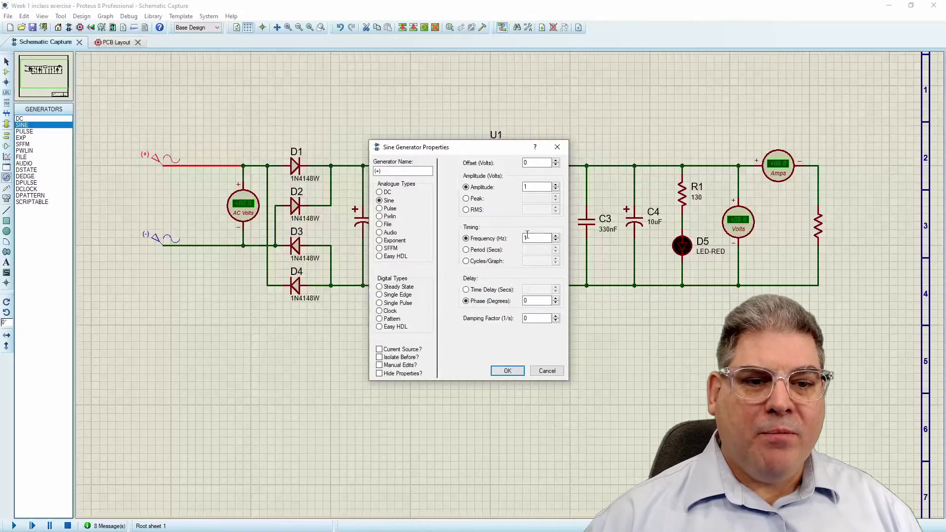
click(527, 186)
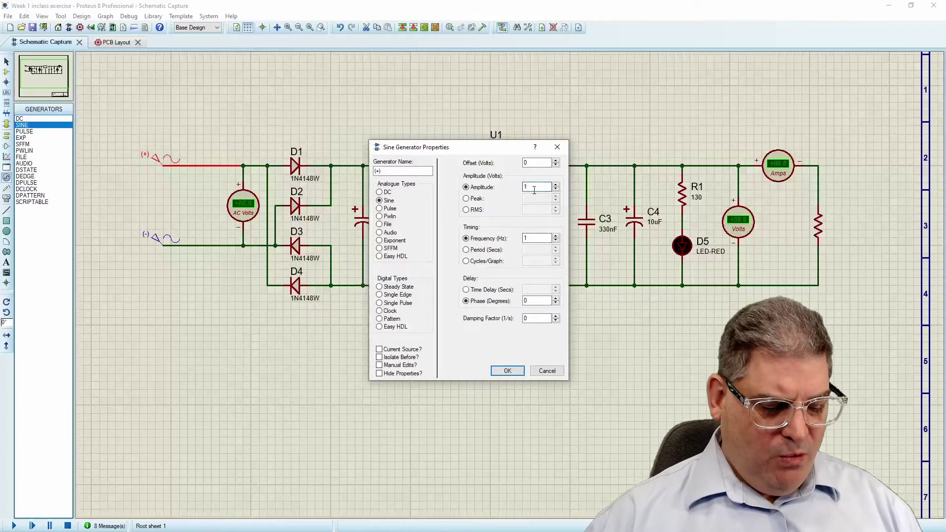
text(2)
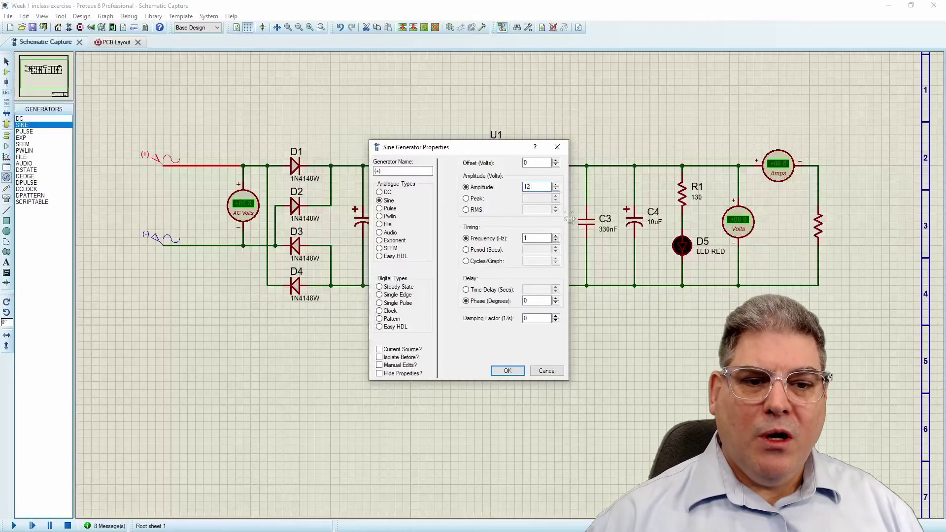
click(533, 239)
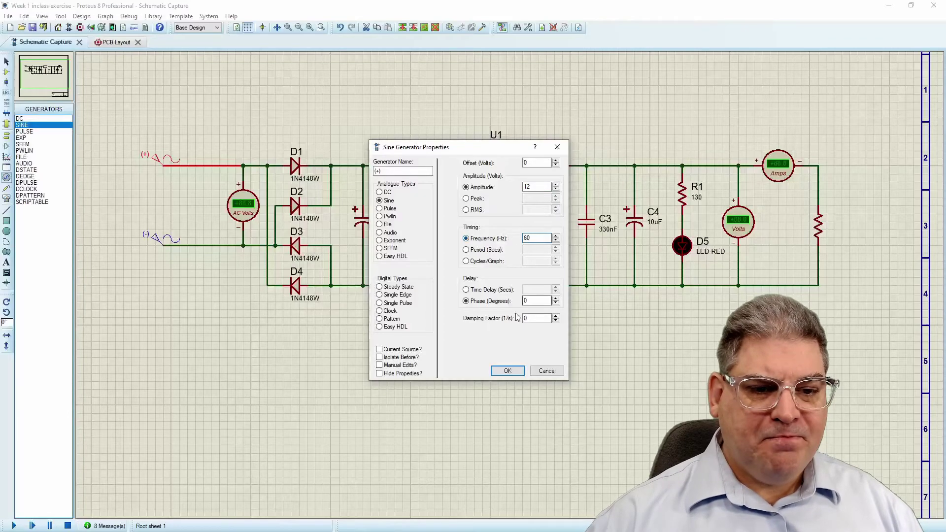
click(500, 370)
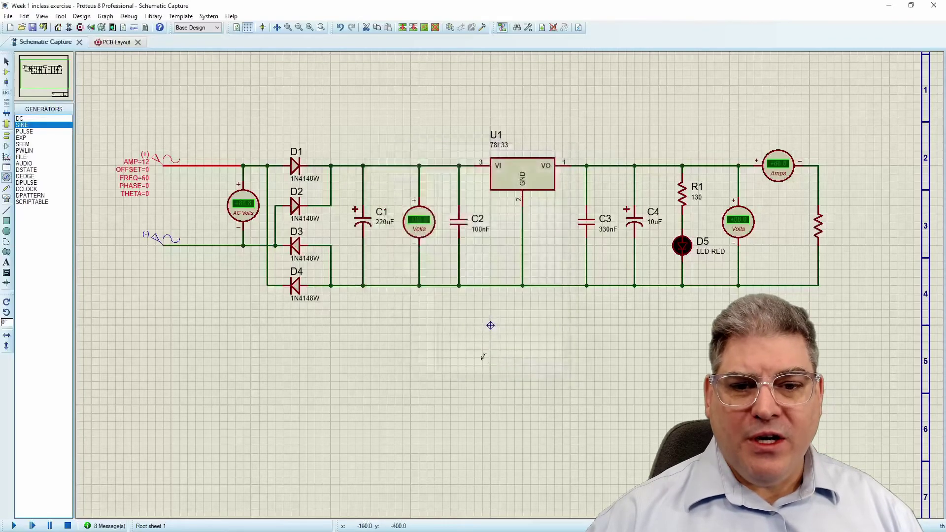
Step: Set the (-) sine generator's amplitude to 0 V and unhide its properties on the schematic
double_click(159, 243)
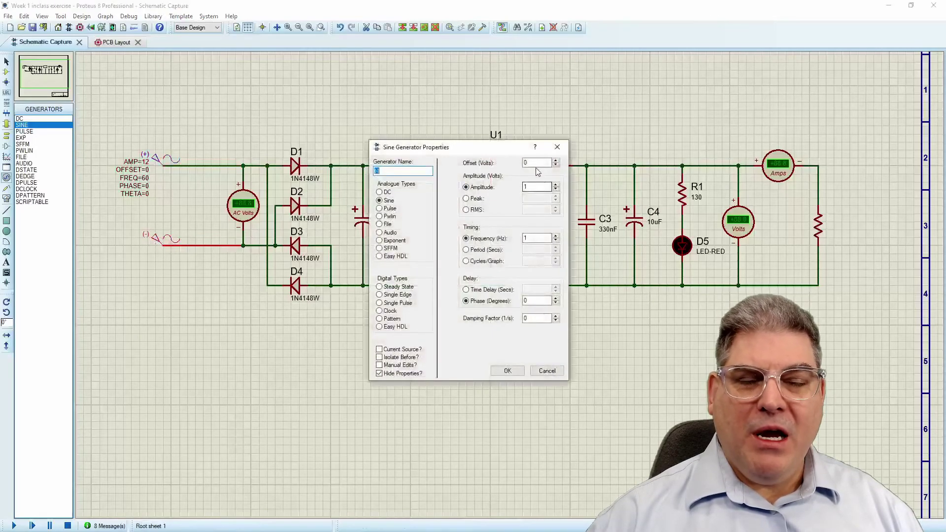
double_click(540, 186)
text(0)
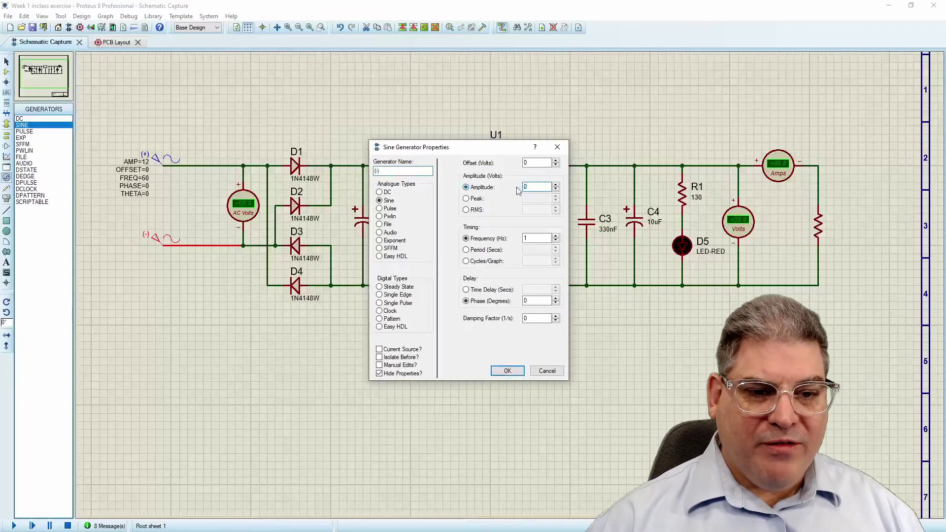
click(507, 371)
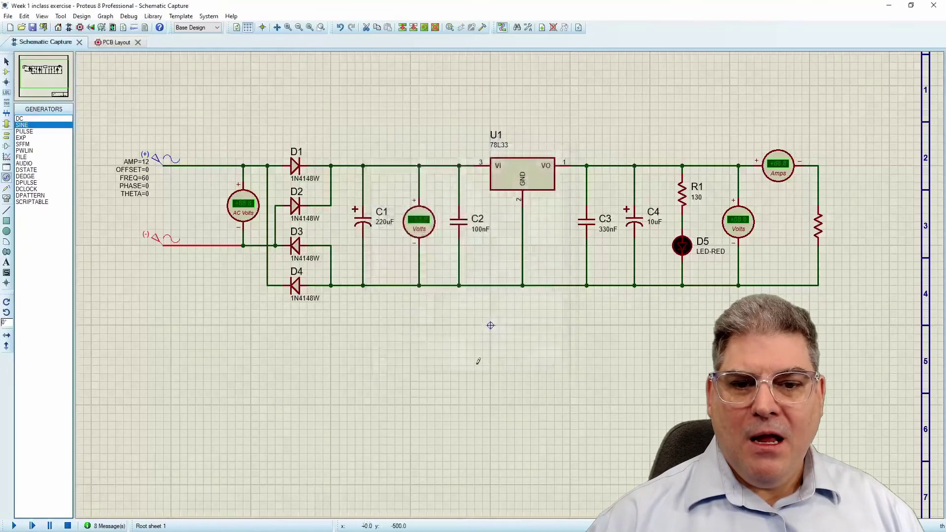
double_click(167, 240)
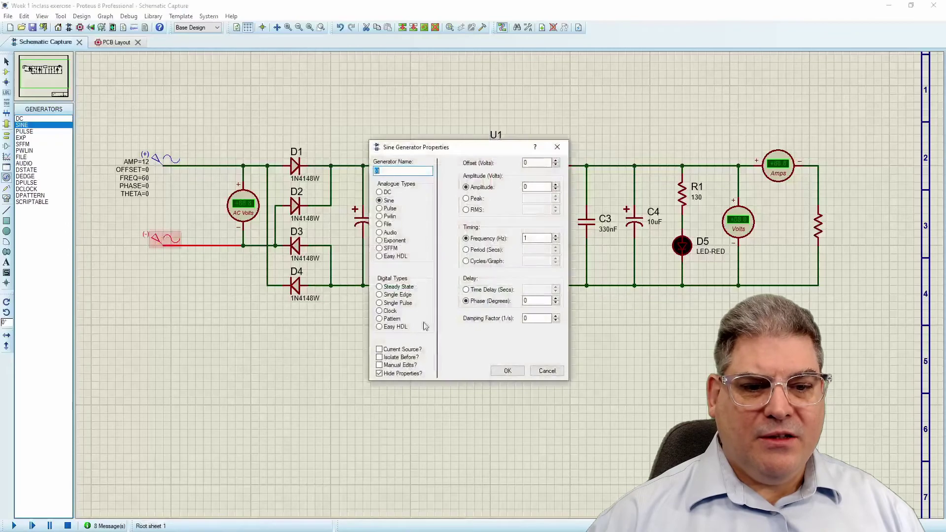
click(405, 374)
click(507, 371)
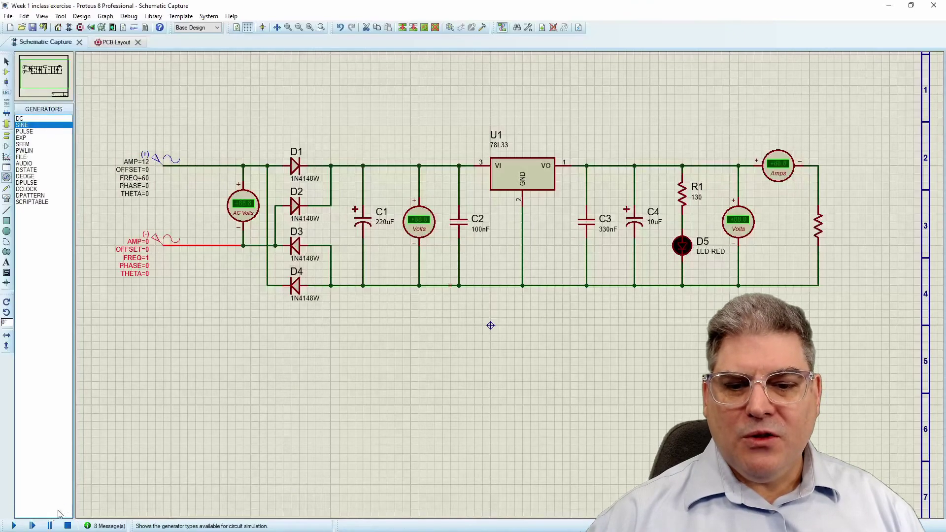
Step: Run the simulation to read the AC, regulator input and output meters, and stop it
click(14, 527)
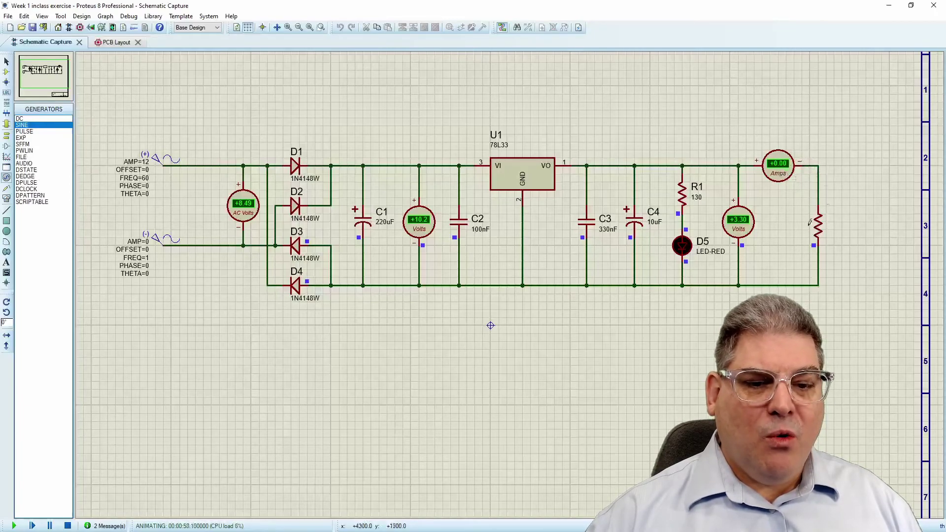
click(68, 526)
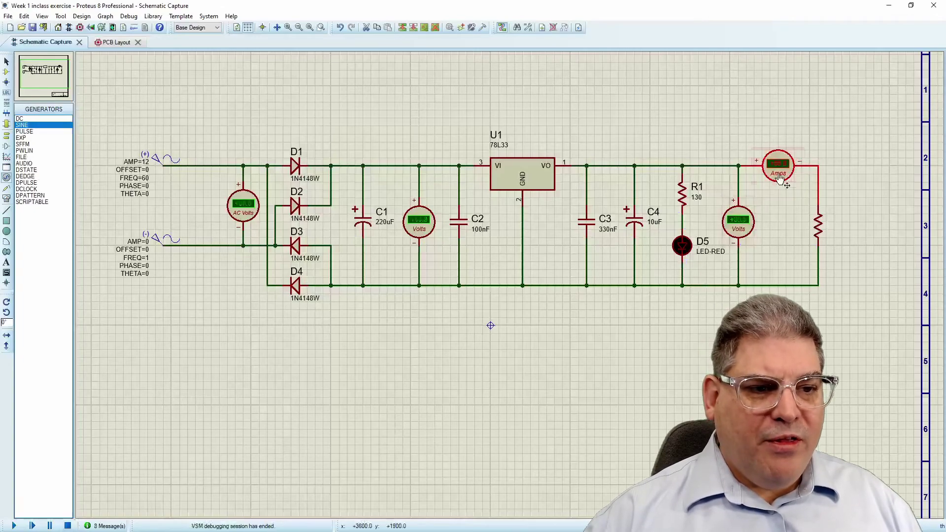
Step: Set the load ammeter's display range to Milliamps and run the simulation to read the load current, stopping it when done
double_click(780, 179)
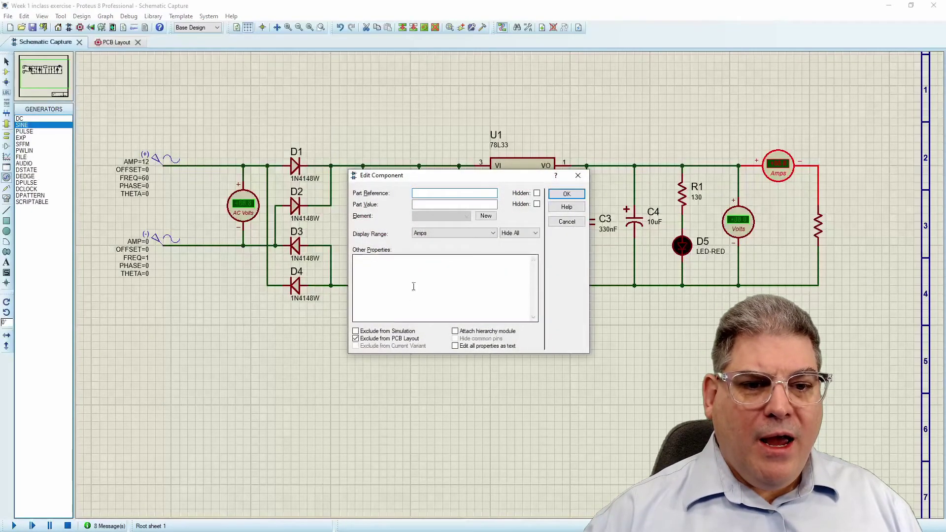
click(458, 233)
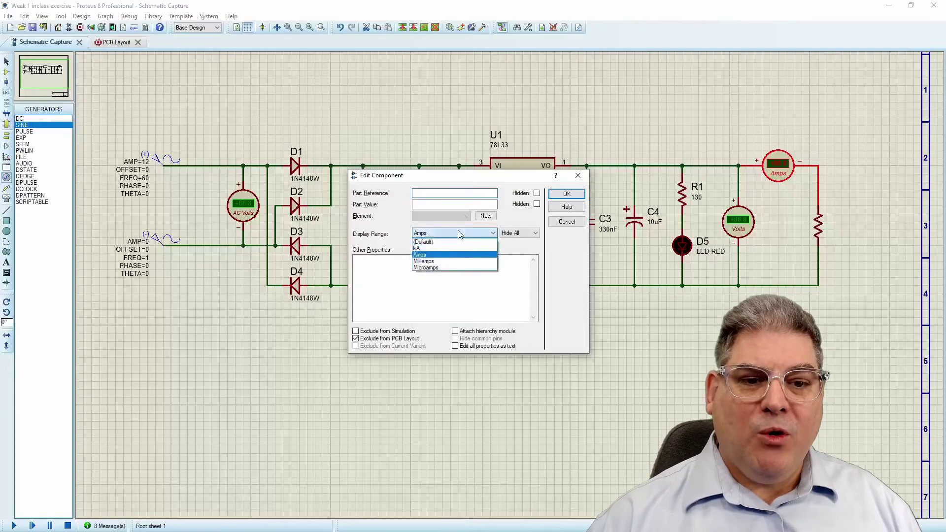
click(443, 261)
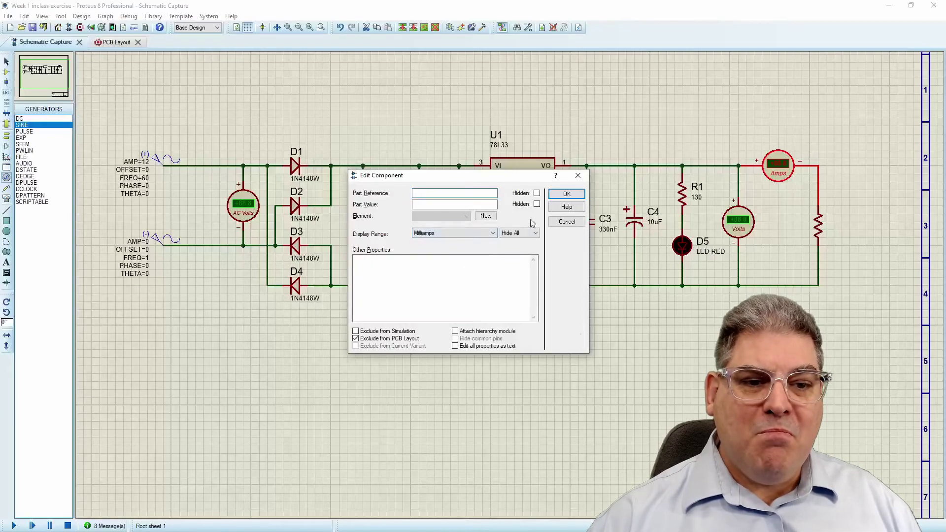
click(565, 194)
click(15, 525)
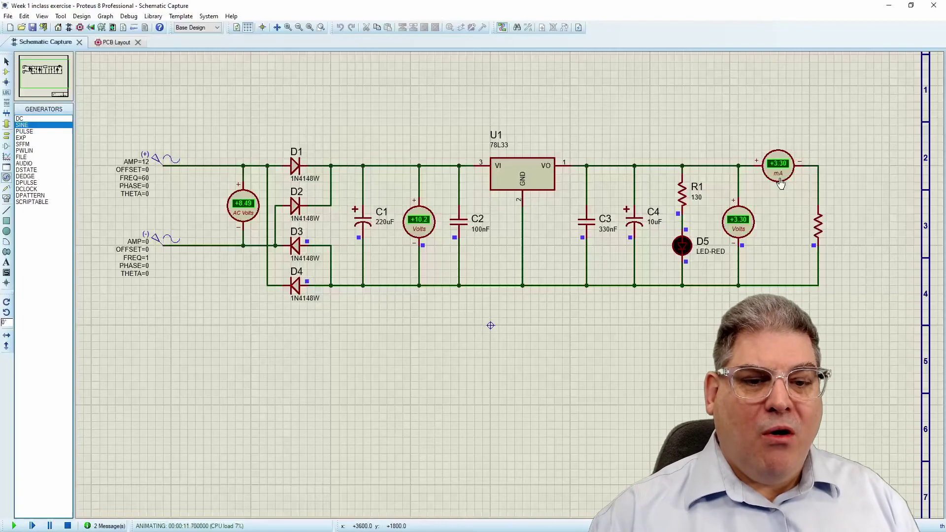
click(67, 525)
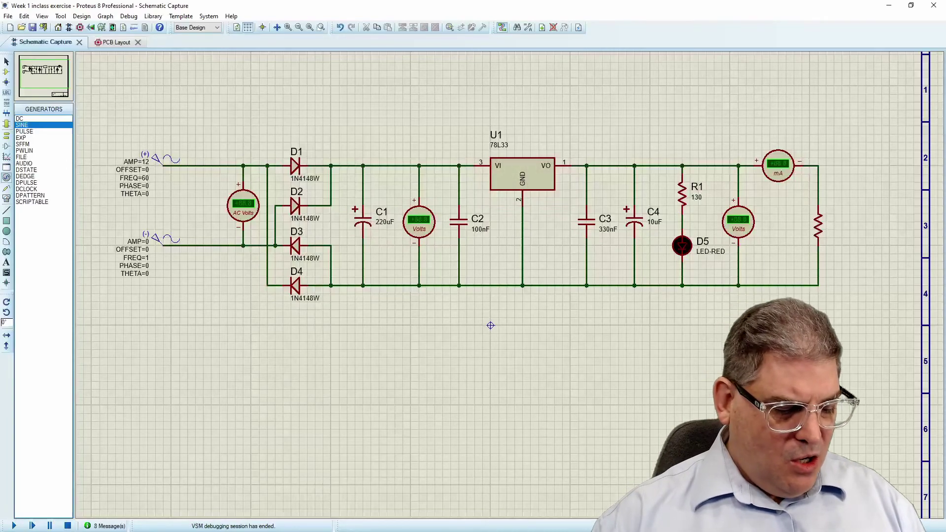
Step: Switch to Calculator and compute the voltage across R1 as -2.2 + 3.3
key(alt+Tab)
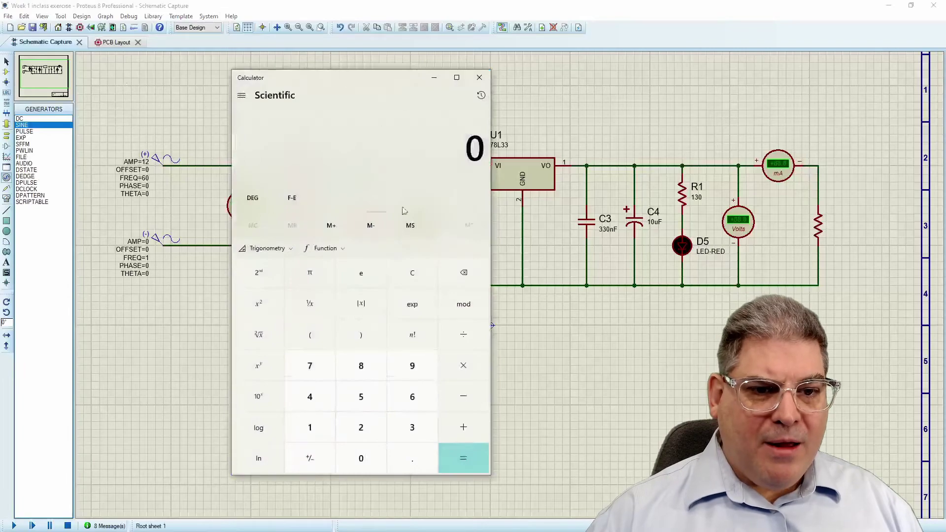
drag(390, 84, 313, 63)
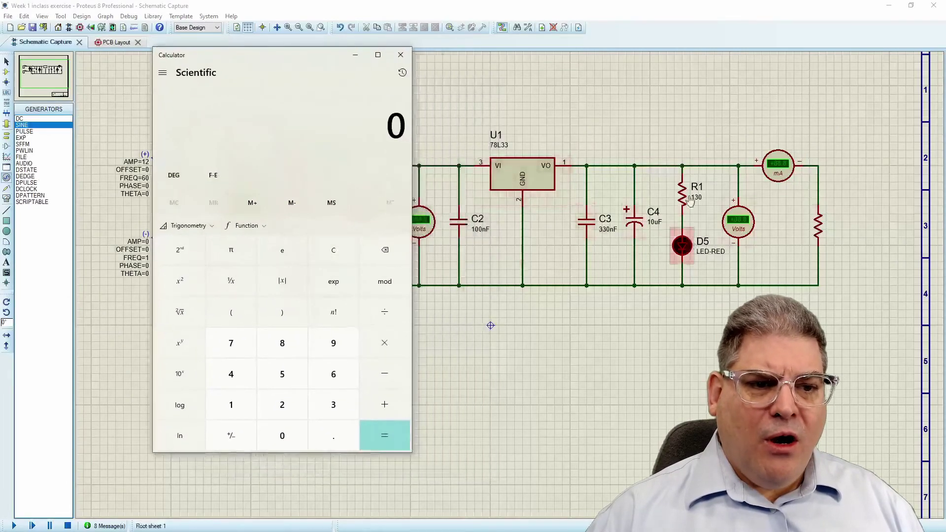
click(283, 405)
click(333, 437)
click(285, 409)
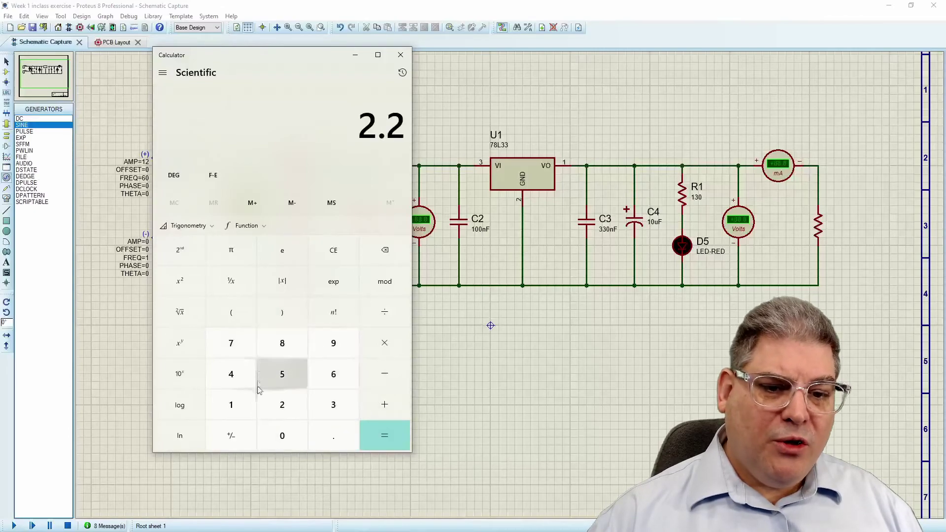
click(231, 436)
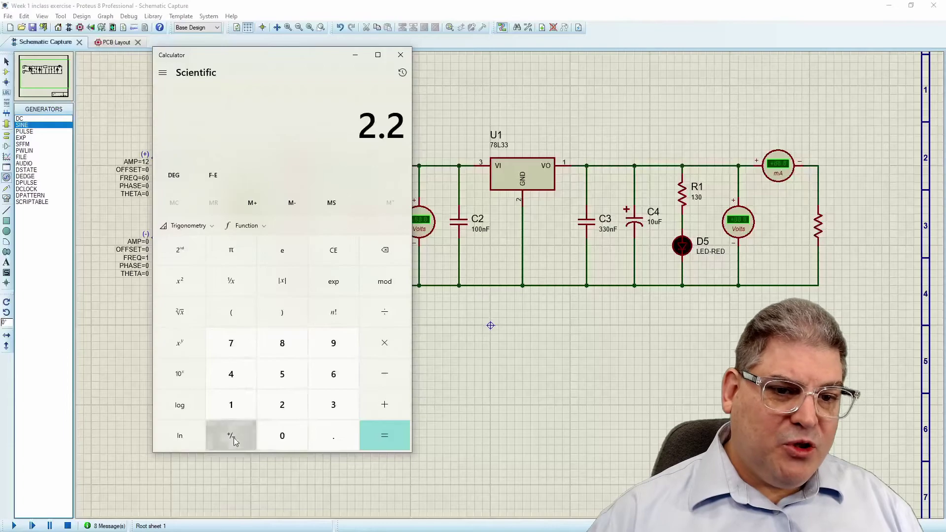
click(394, 403)
click(333, 406)
click(335, 434)
click(334, 409)
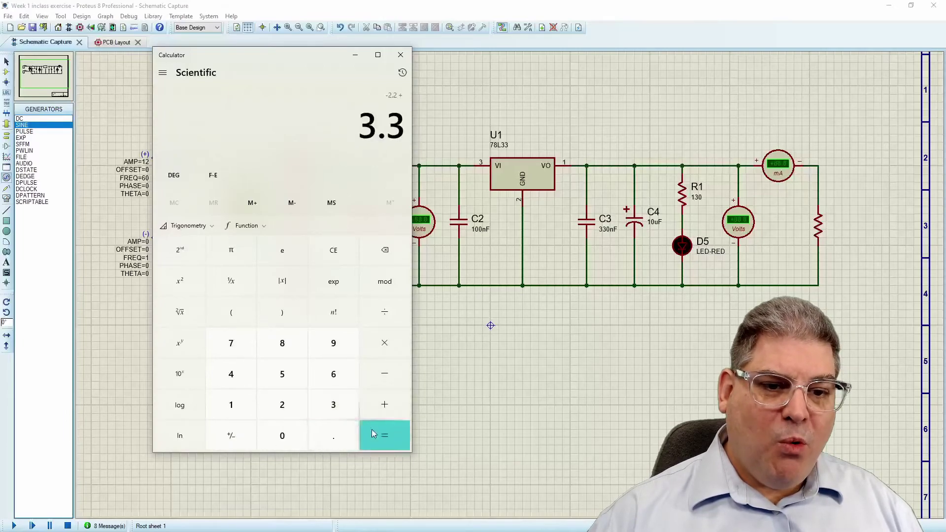
click(395, 437)
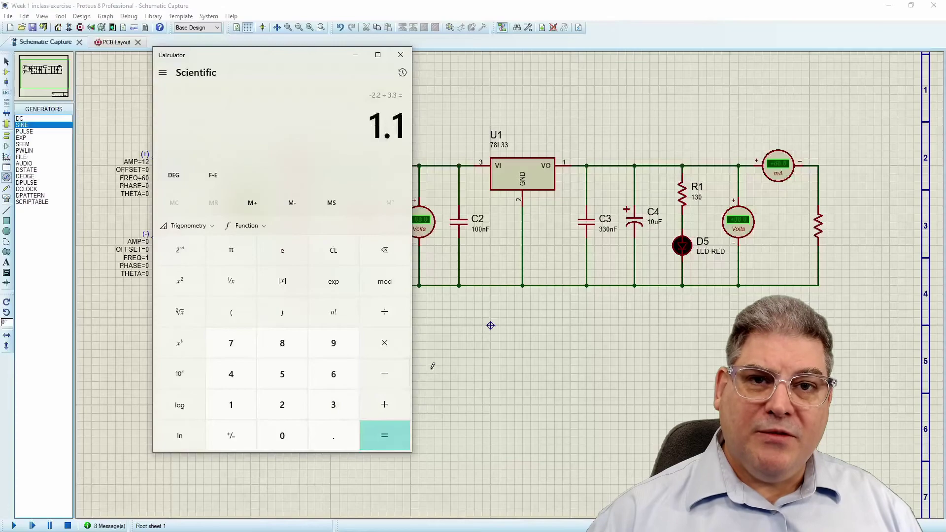
Step: Divide the calculated voltage by 0.01 to get the LED resistor value, and close Calculator
click(386, 316)
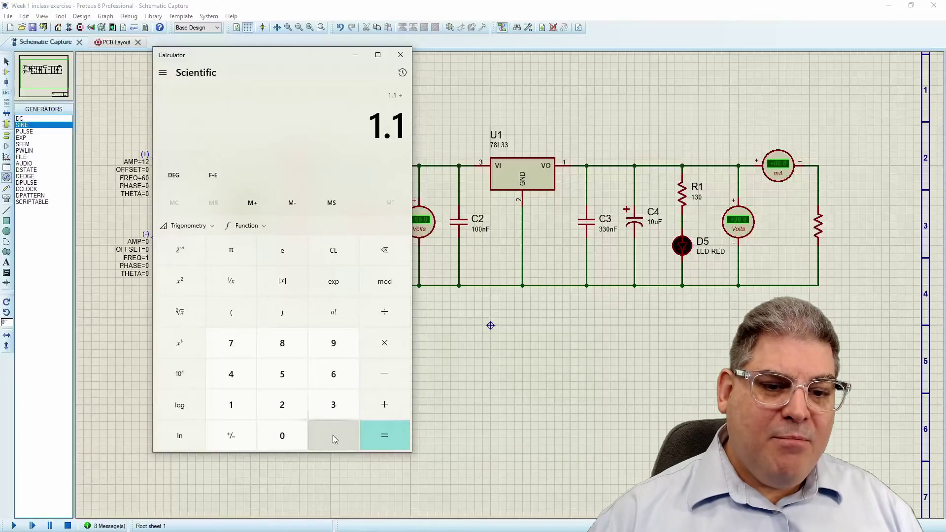
click(331, 438)
click(282, 437)
click(231, 405)
click(385, 435)
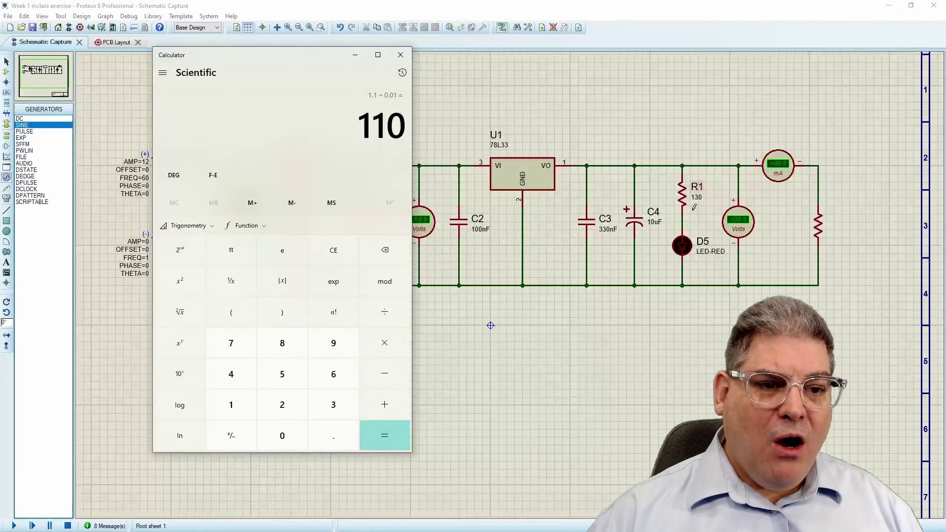
click(400, 56)
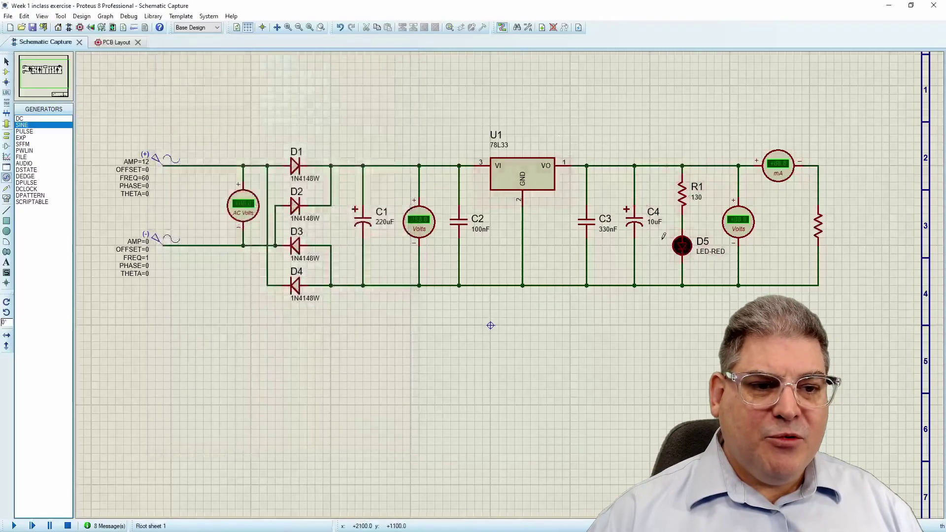
Step: Set R1's resistance to 110 and check its component properties
double_click(682, 208)
click(419, 204)
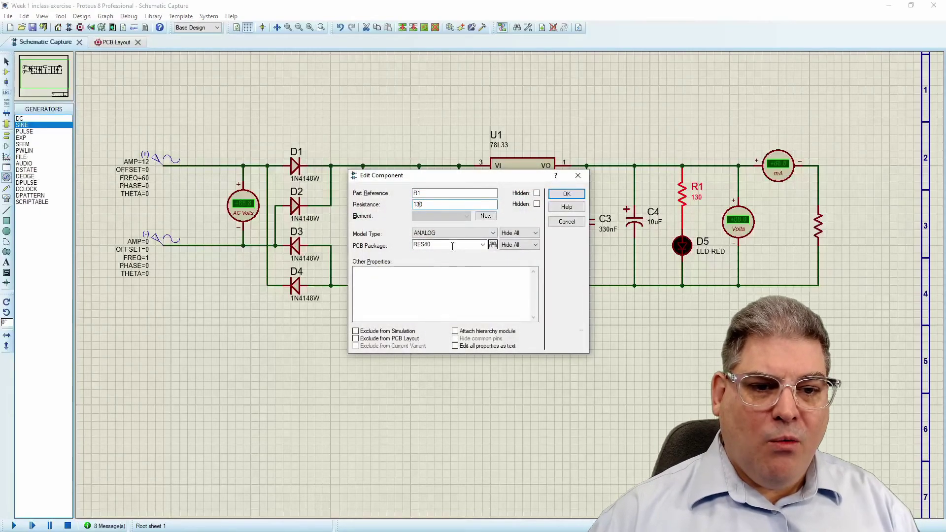
key(BackSpace)
text(1)
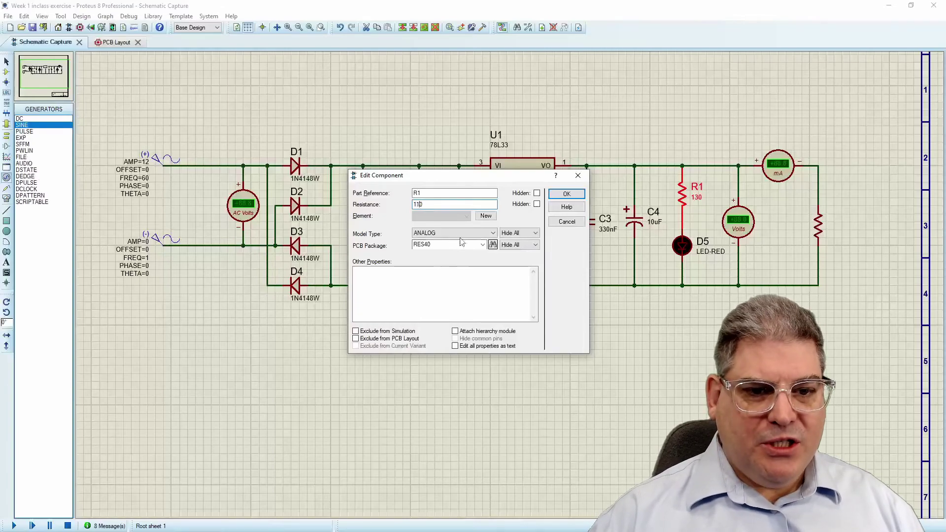
click(567, 193)
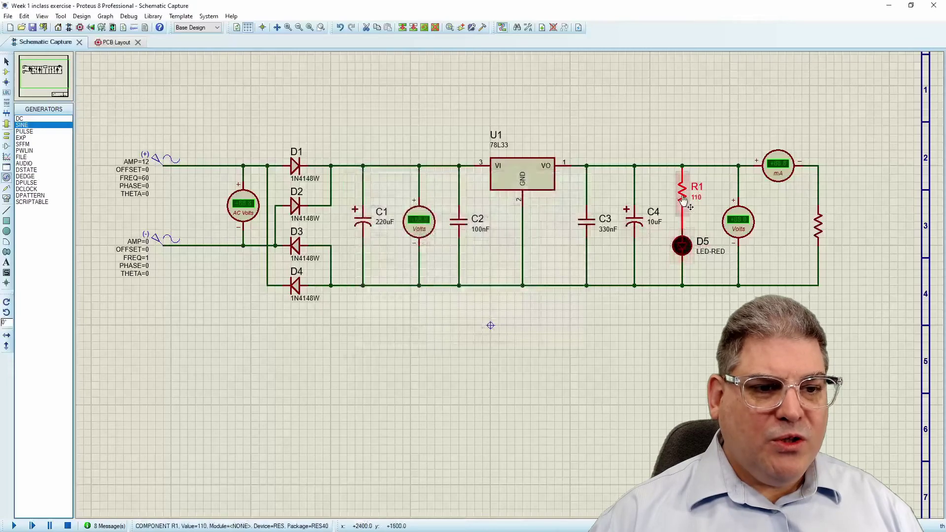
double_click(683, 200)
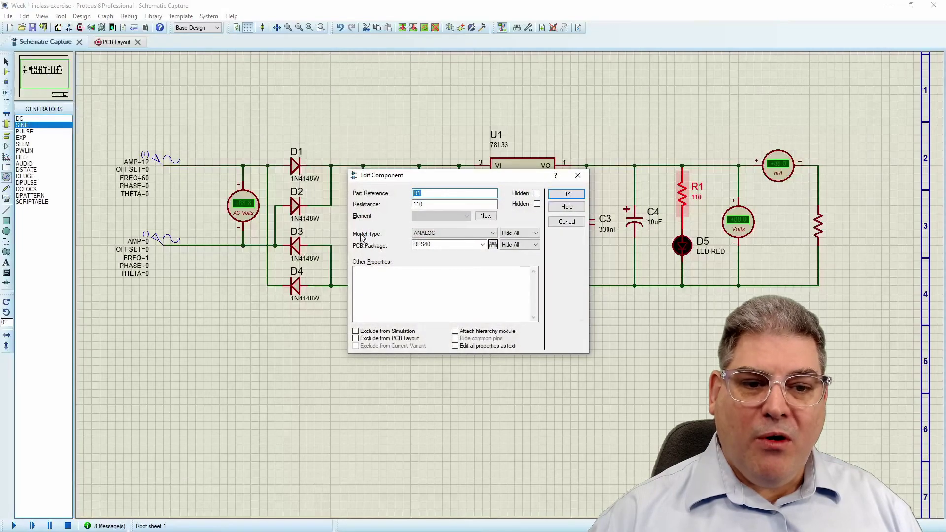
click(566, 195)
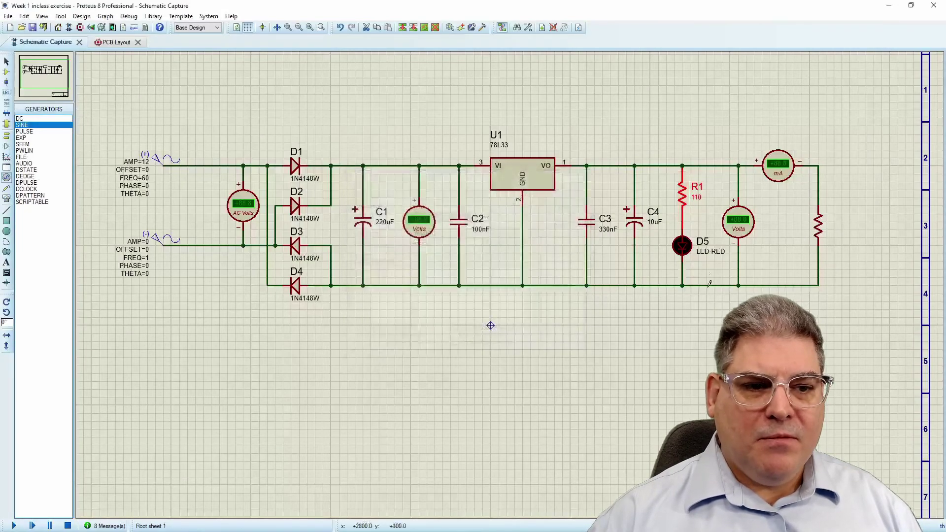
Step: Set the model type of the red LED D5 to Analog
click(688, 252)
click(689, 251)
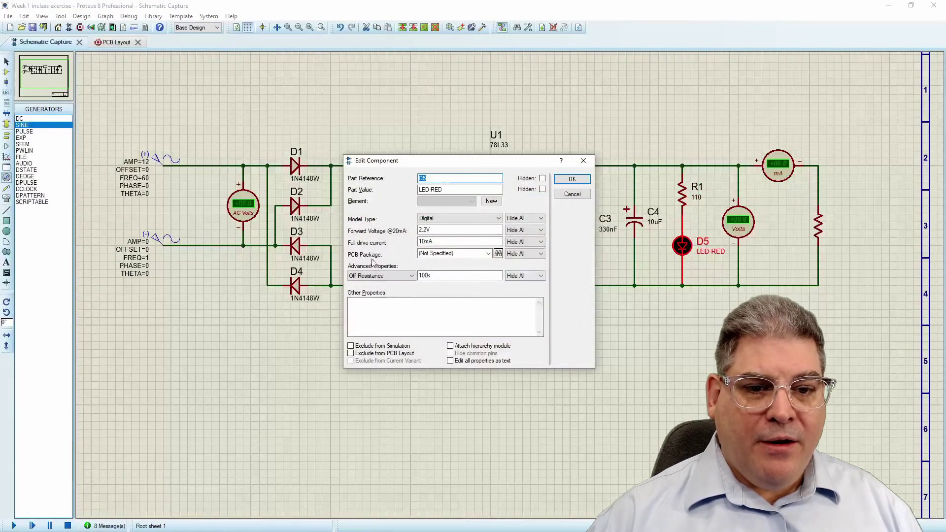
click(434, 218)
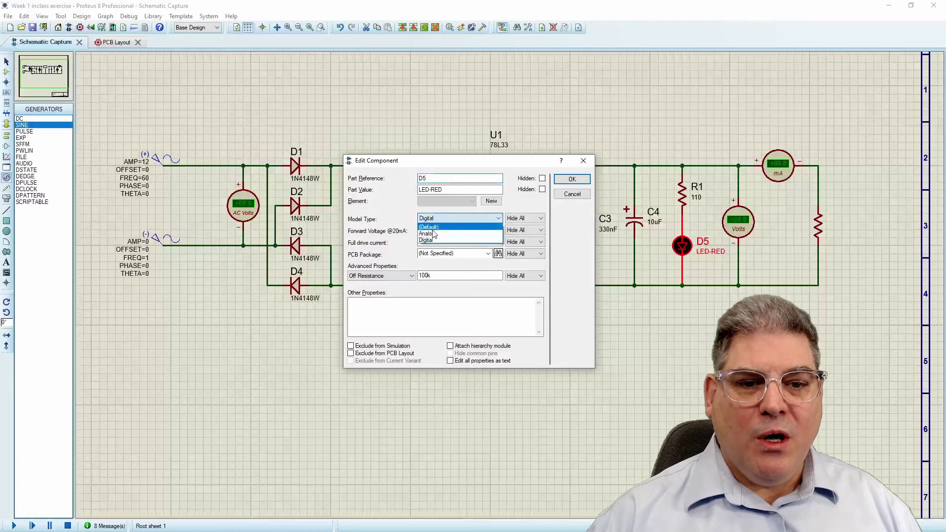
click(428, 234)
click(572, 181)
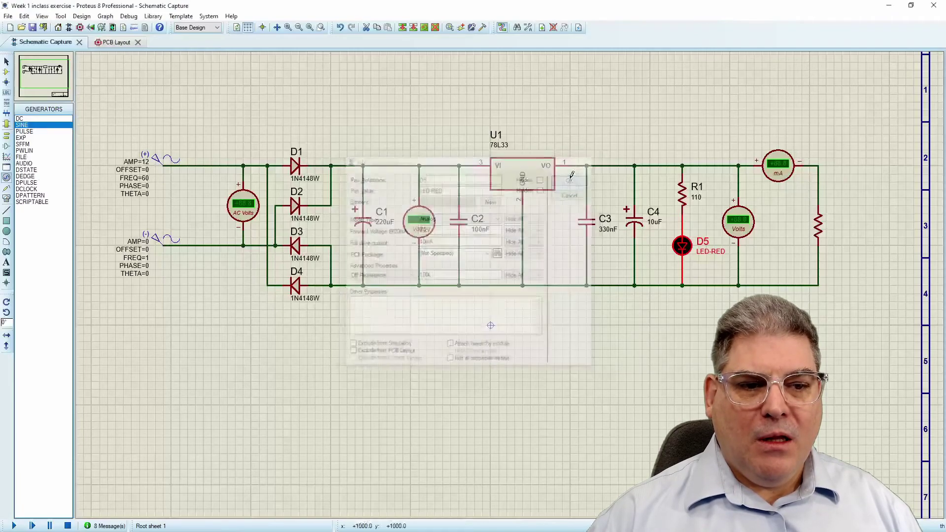
Step: Run the simulation to check that D5 lights, and pause and stop it
click(31, 526)
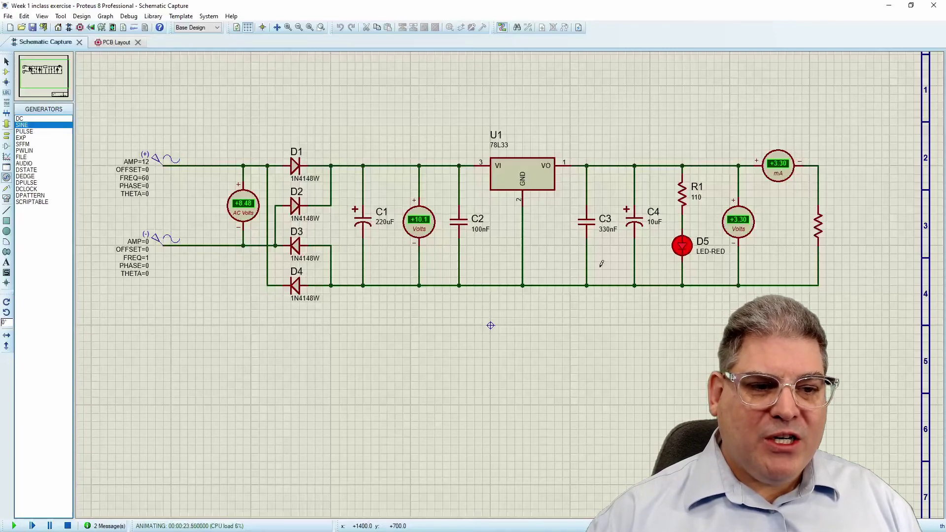
click(50, 526)
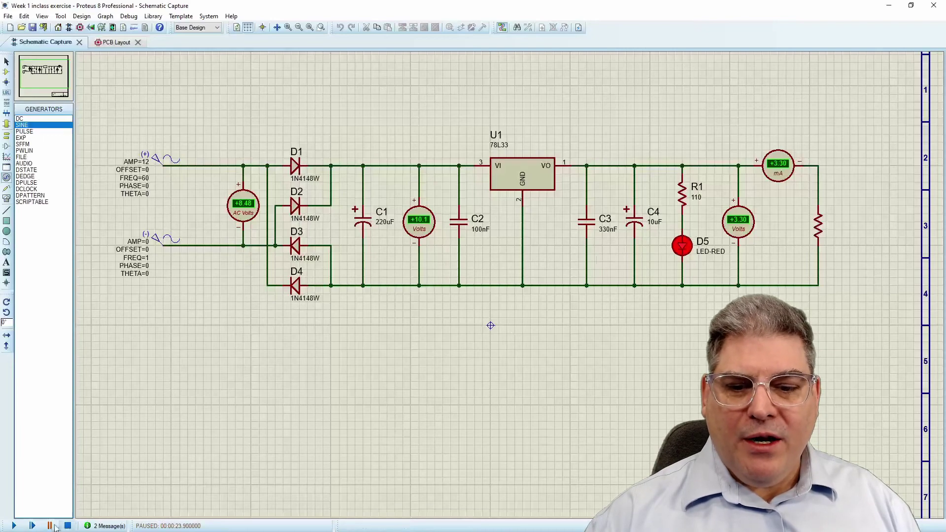
click(67, 526)
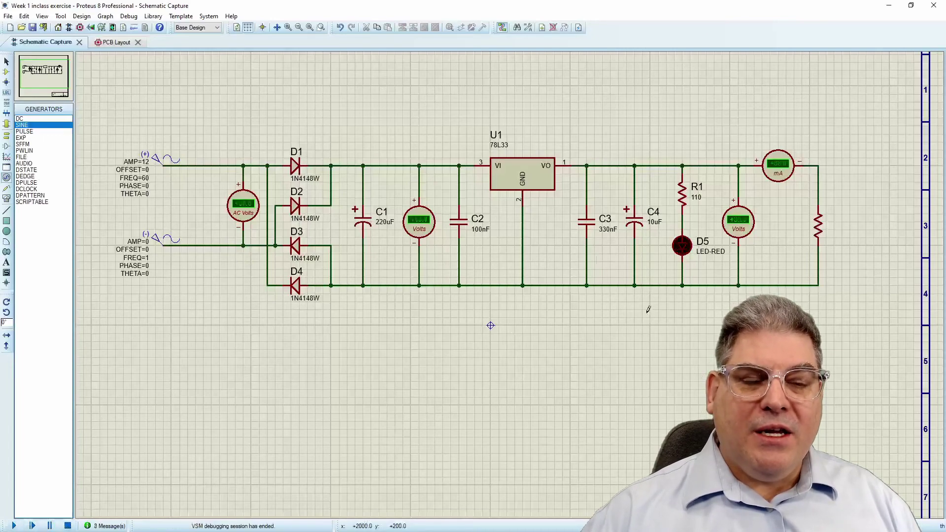
Step: Set R1's value to 130 and run the simulation to check D5 with it, pausing the run
double_click(696, 200)
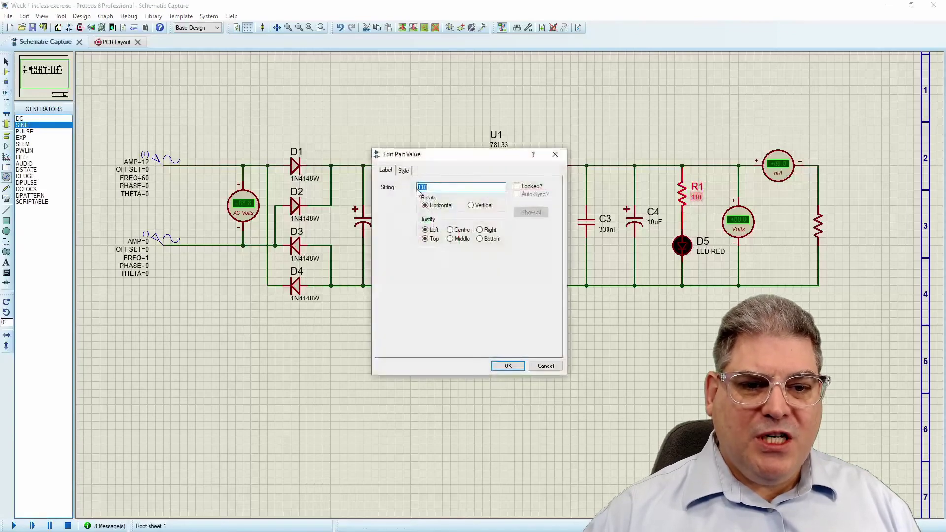
drag(421, 187, 428, 187)
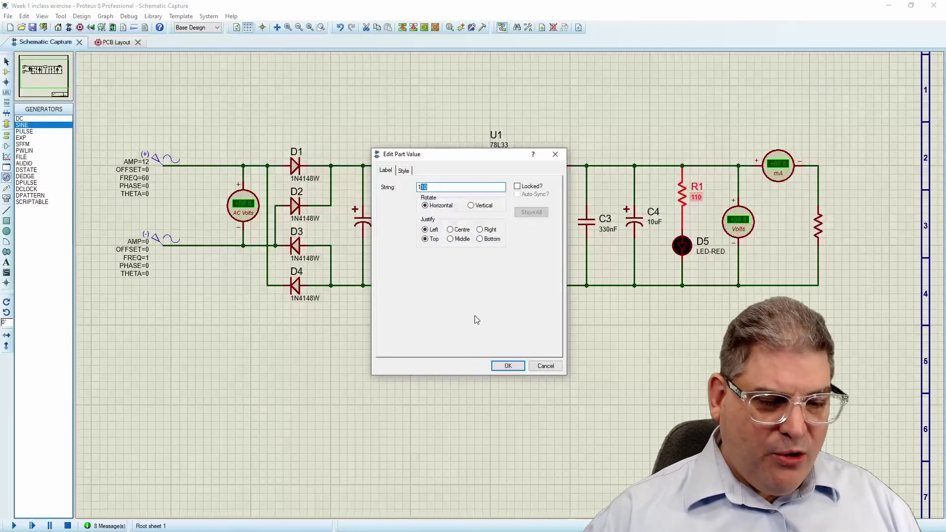
text(30)
click(508, 366)
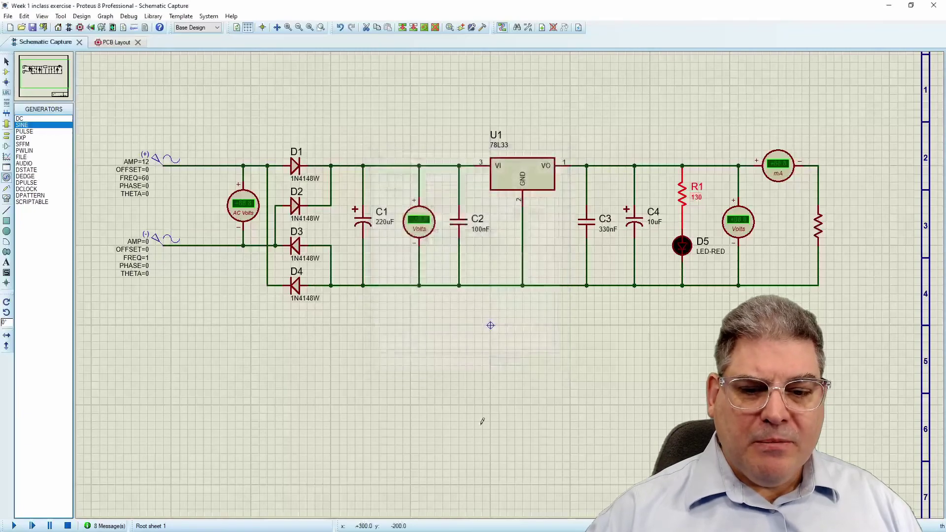
click(12, 526)
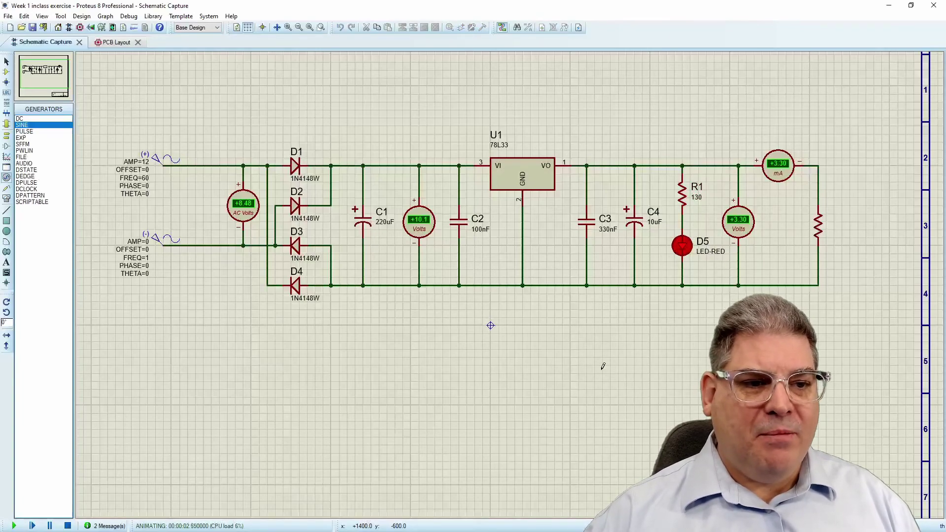
key(Pause)
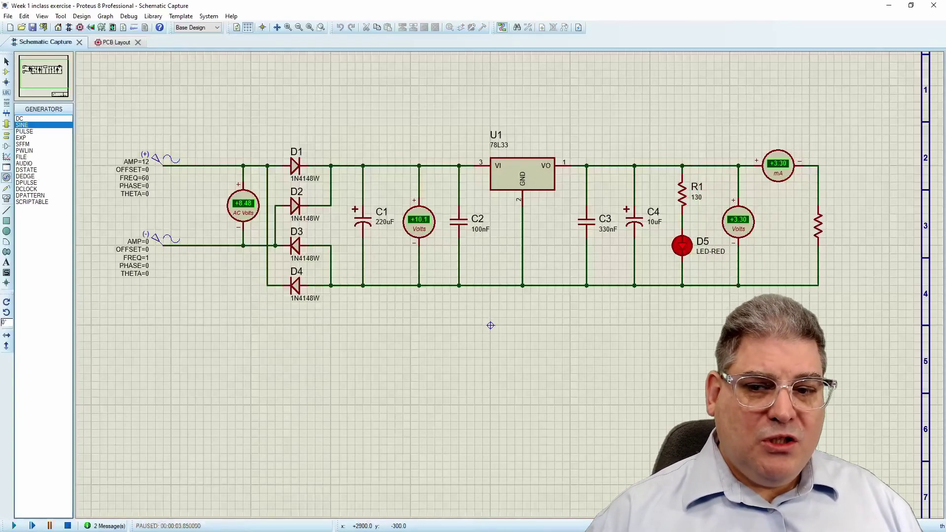